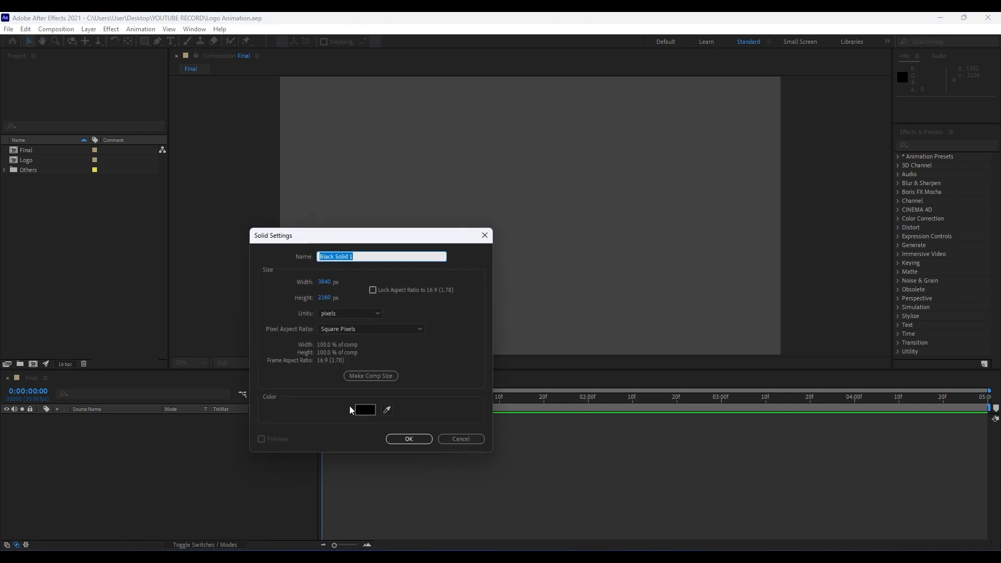
Create a black solid named Background and apply the 4-Color Gradient effect to it.
type("Background")
left_click(398, 436)
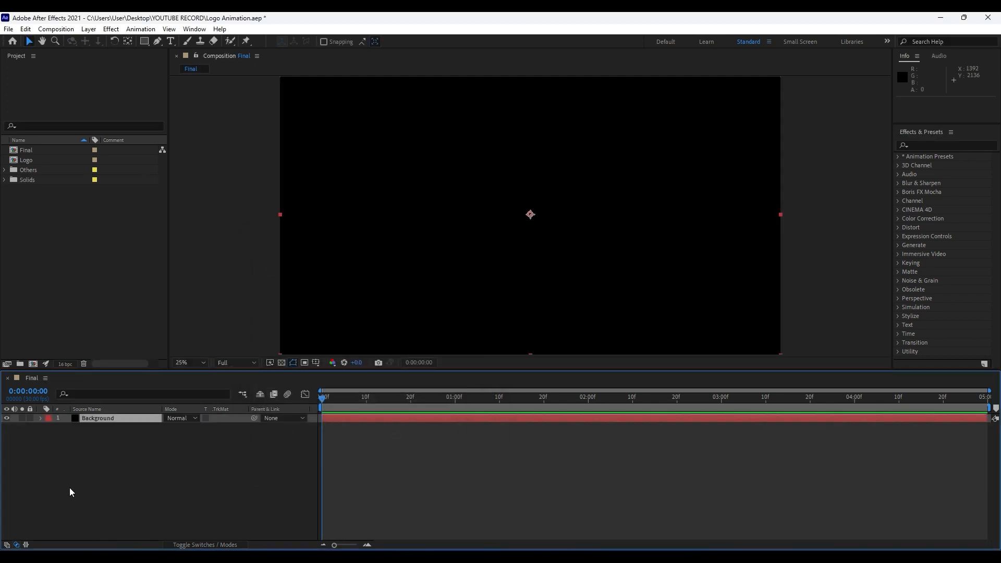
left_click(91, 419)
left_click(929, 145)
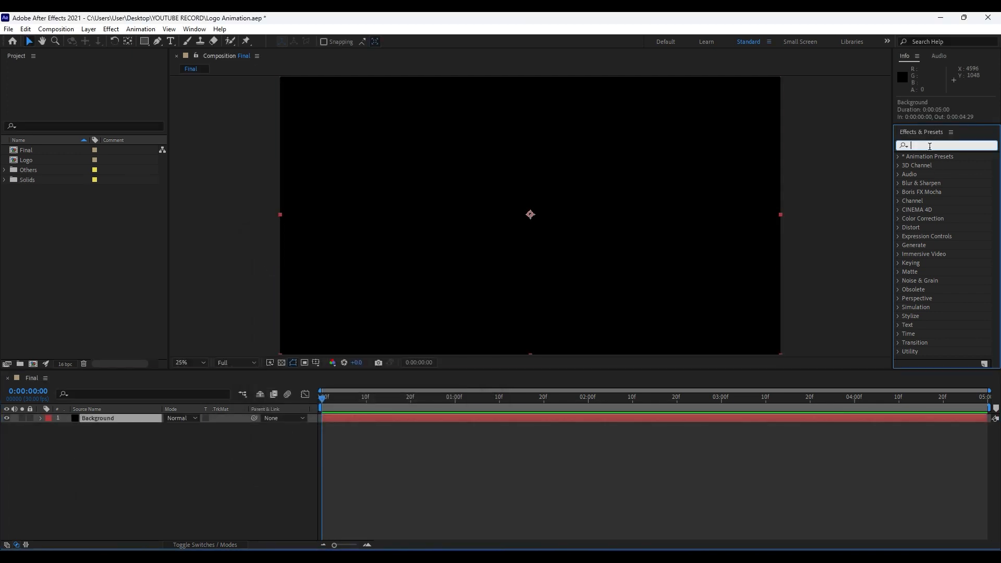
type("4-")
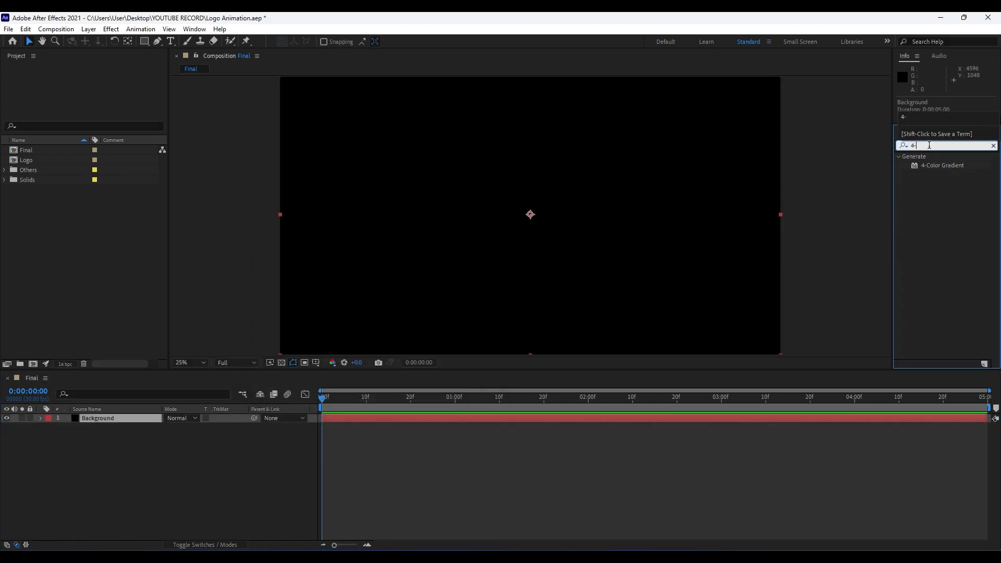
left_click_drag(948, 168, 94, 422)
Move the gradient's four points outward to about (-40, -48), (3632, -496), (400, 2472) and (3872, 4216).
scroll(494, 221, "down", 1)
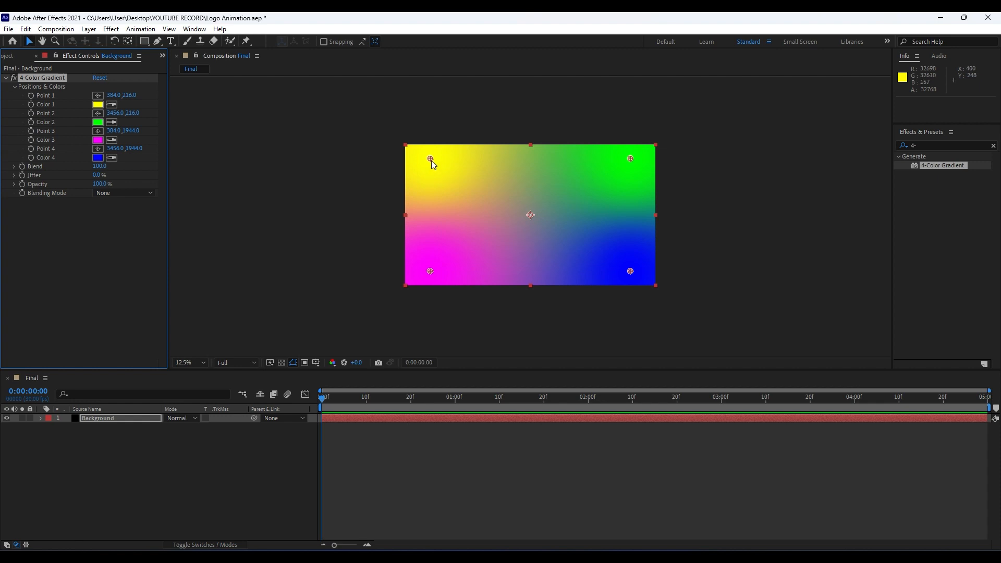
left_click_drag(431, 159, 403, 141)
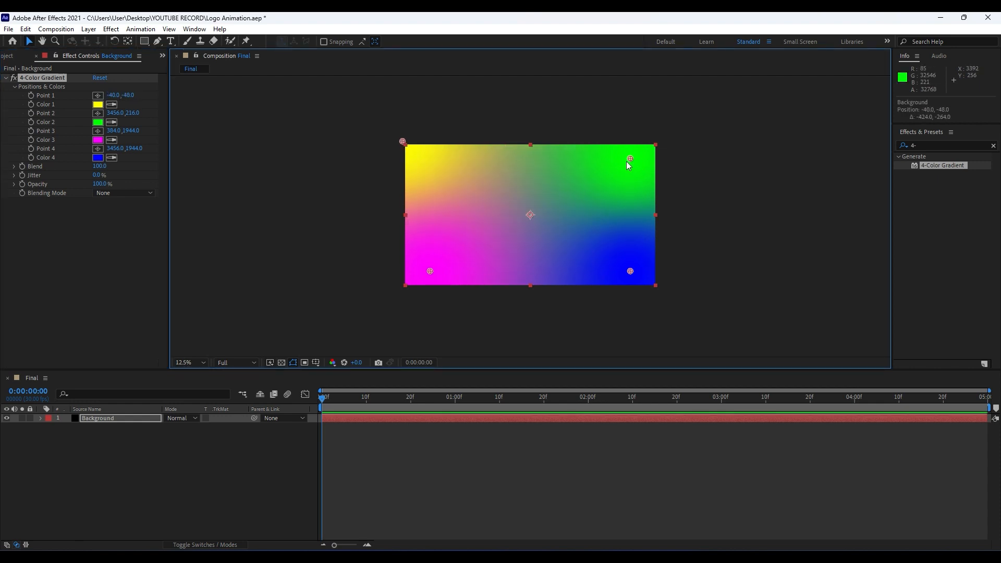
left_click_drag(629, 160, 643, 114)
key("comma")
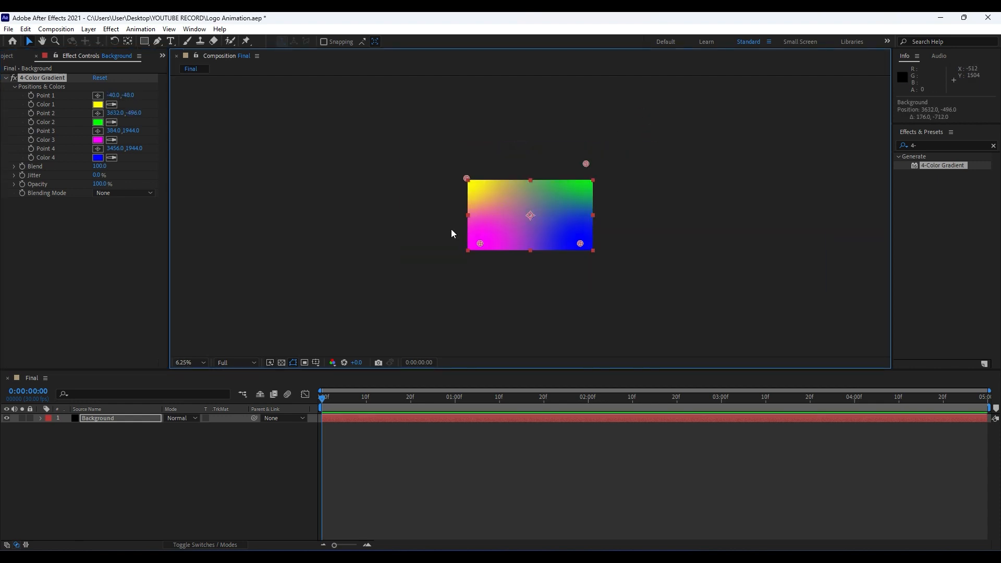
left_click_drag(480, 243, 483, 266)
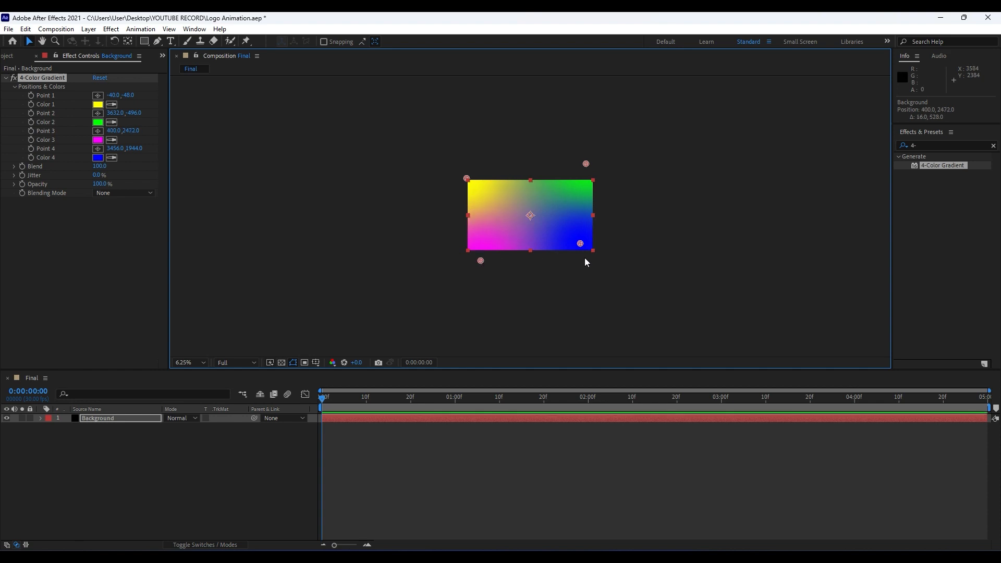
left_click_drag(581, 245, 595, 320)
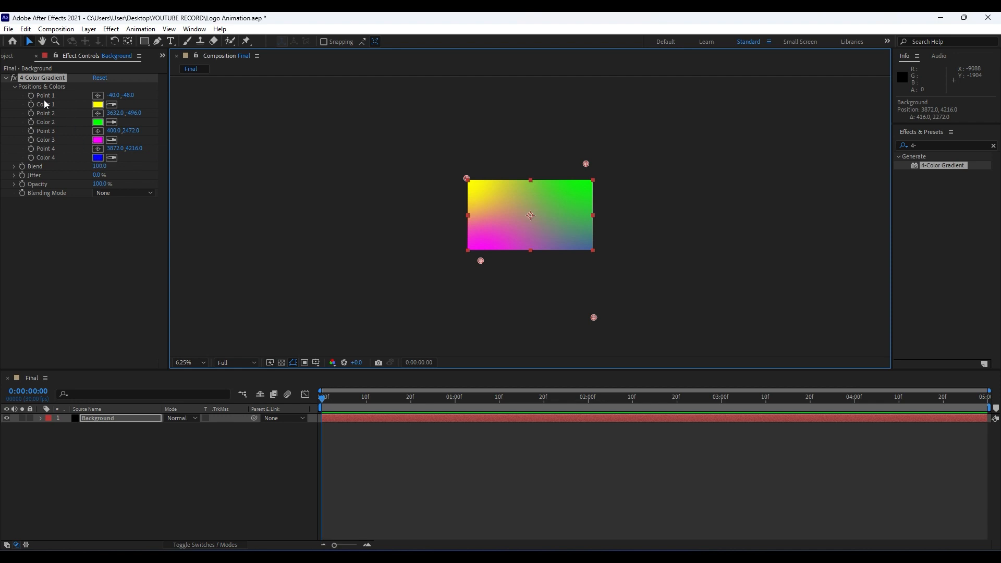
Sample Color 4's blue for the gradient's Color 1 and Color 3's magenta for its Color 2.
left_click(113, 106)
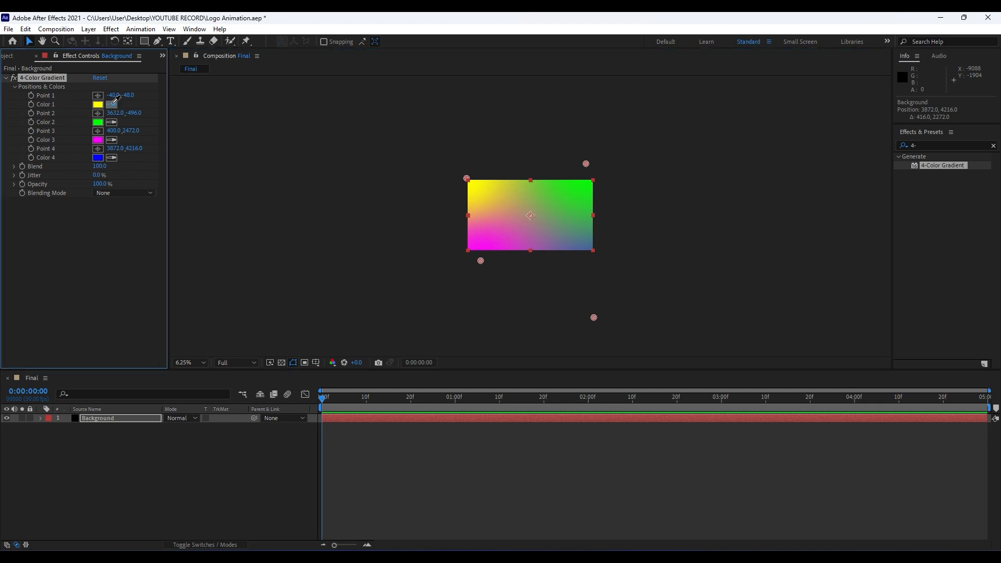
left_click(100, 157)
scroll(479, 198, "up", 1)
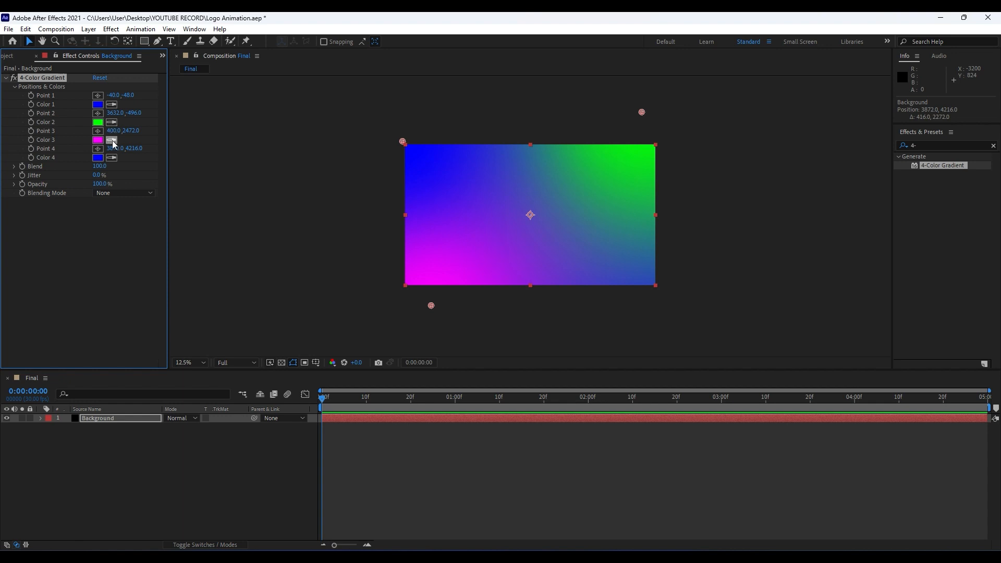
left_click(112, 122)
left_click(99, 141)
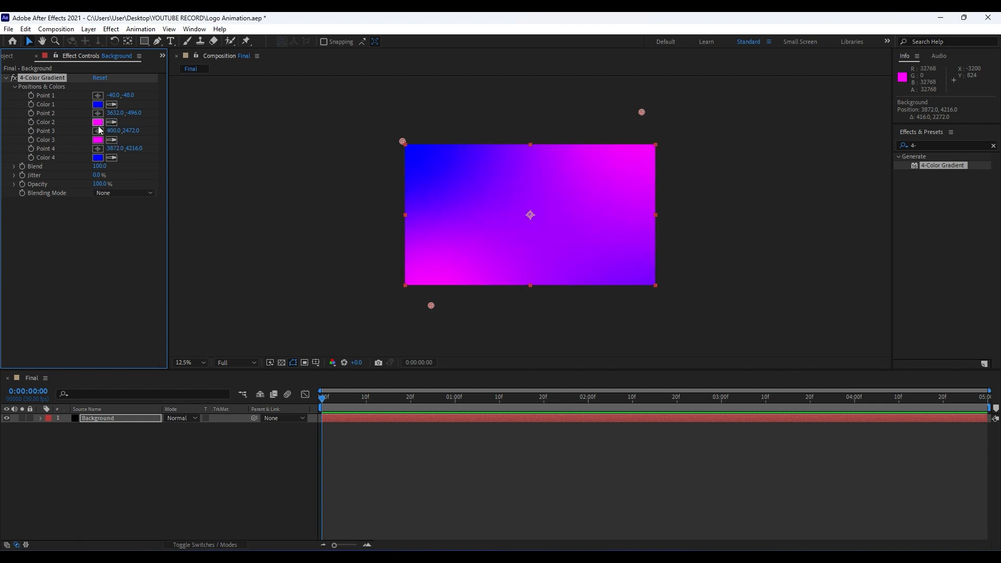
Change the gradient's Color 3 to blue 0000FF and close the effect settings.
left_click(98, 140)
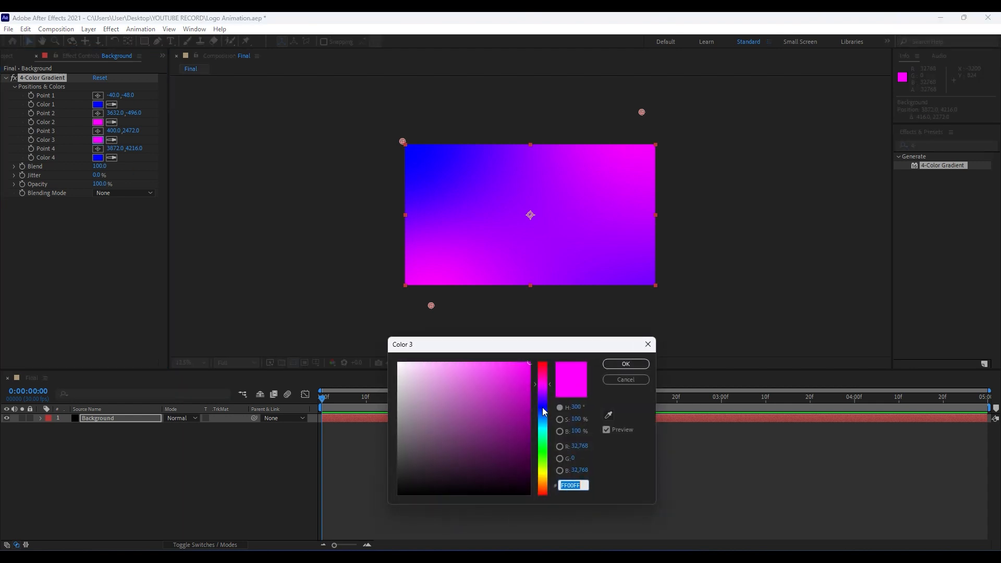
mouse_move(545, 412)
left_mouse_down()
mouse_move(546, 425)
mouse_move(543, 406)
left_mouse_up()
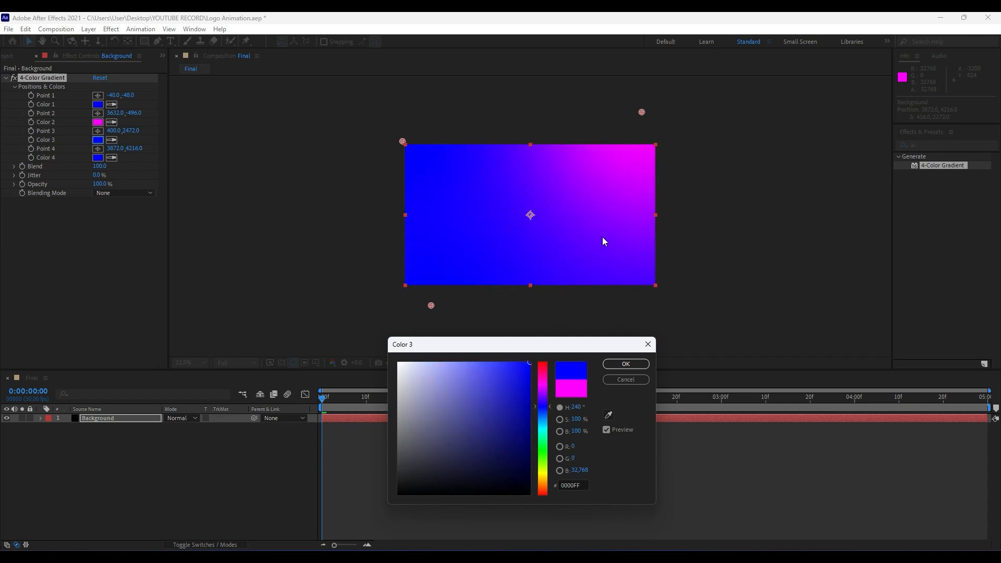
left_click(627, 365)
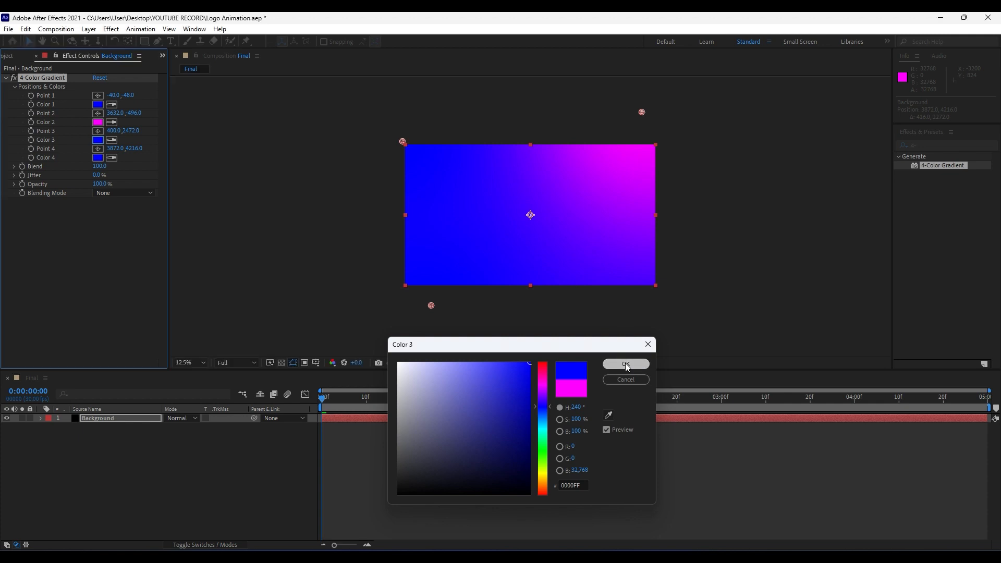
left_click(36, 56)
Duplicate the Background layer and rename the upper copy Ball Action.
left_click(99, 419)
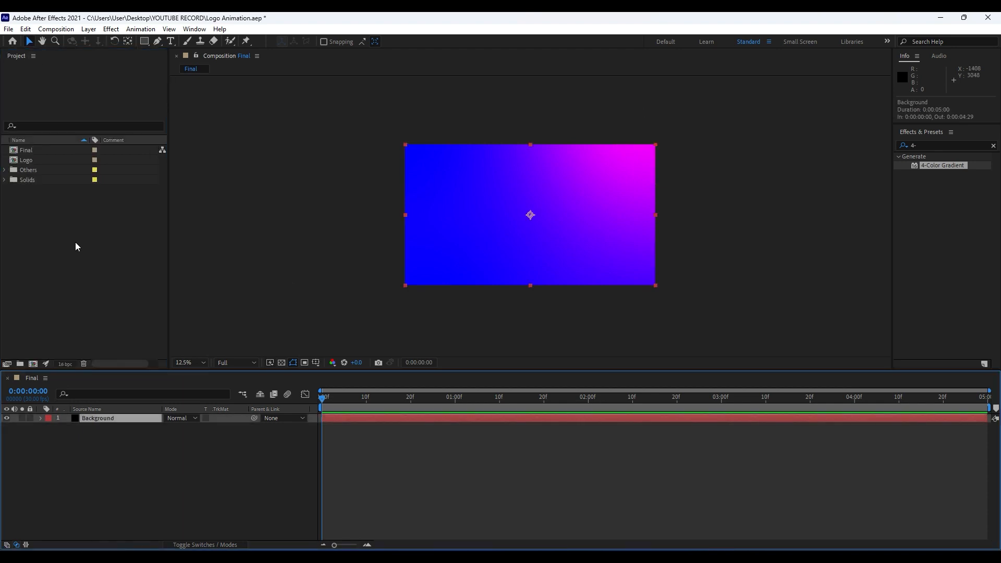
left_click(26, 28)
left_click(60, 165)
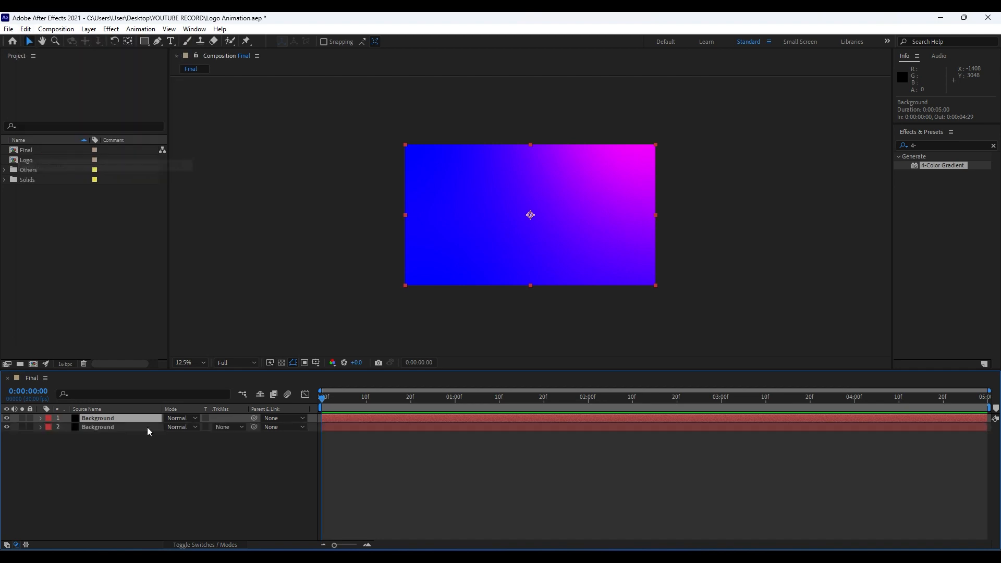
left_click(118, 459)
left_click(111, 418)
key("Return")
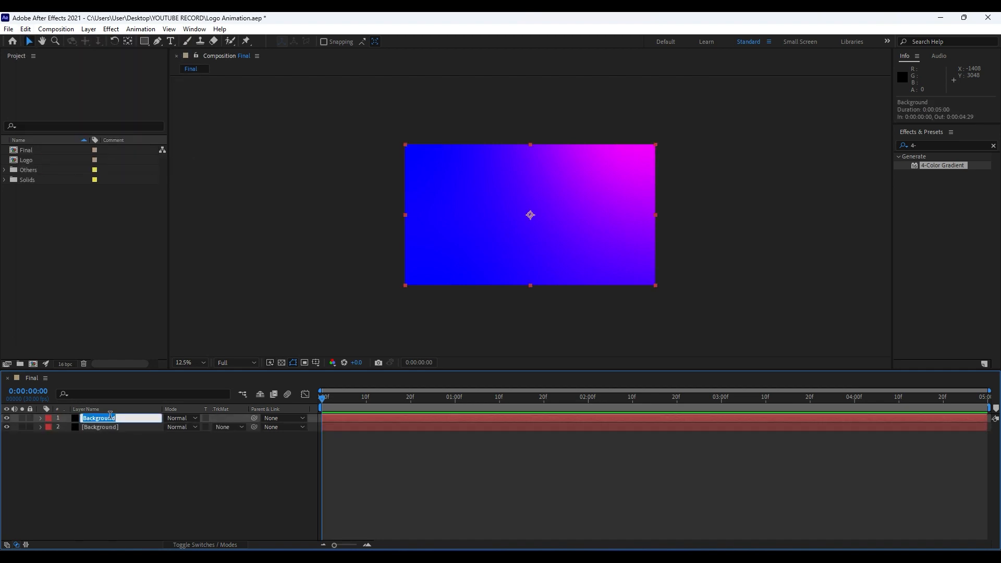
type("B")
left_click(109, 498)
Delete the 4-Color Gradient effect from the Ball Action layer.
left_click(99, 420)
key("F3")
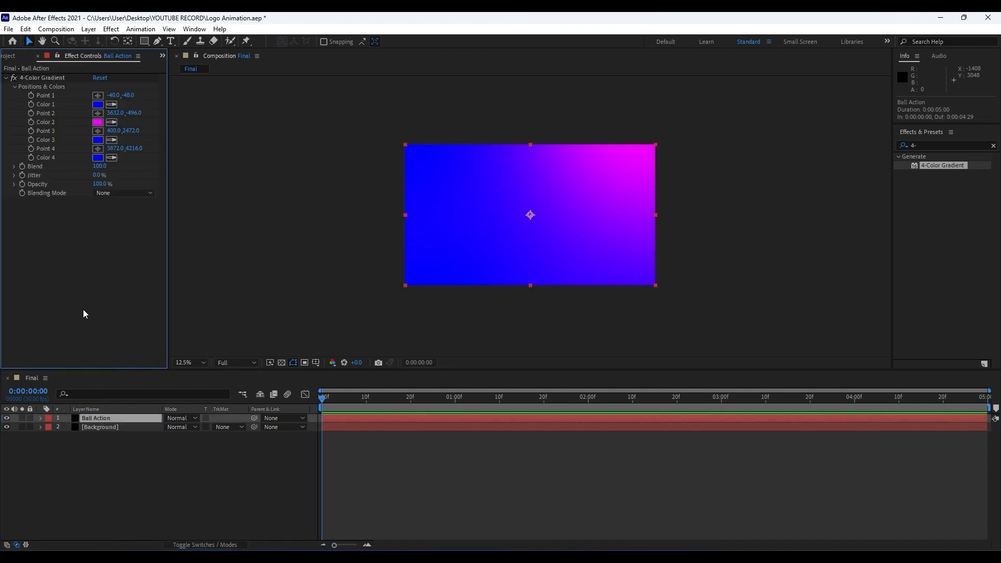
left_click(45, 78)
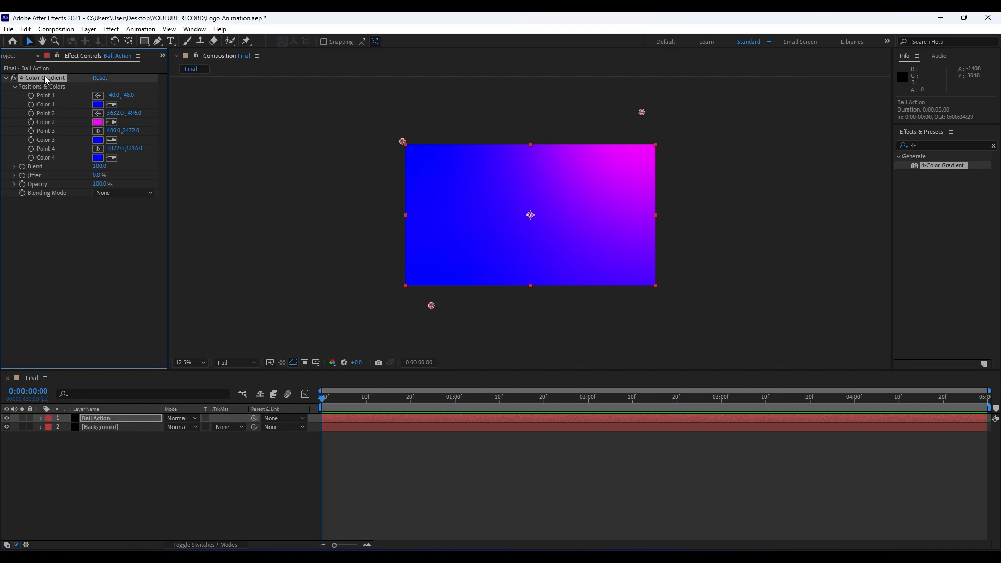
key("Delete")
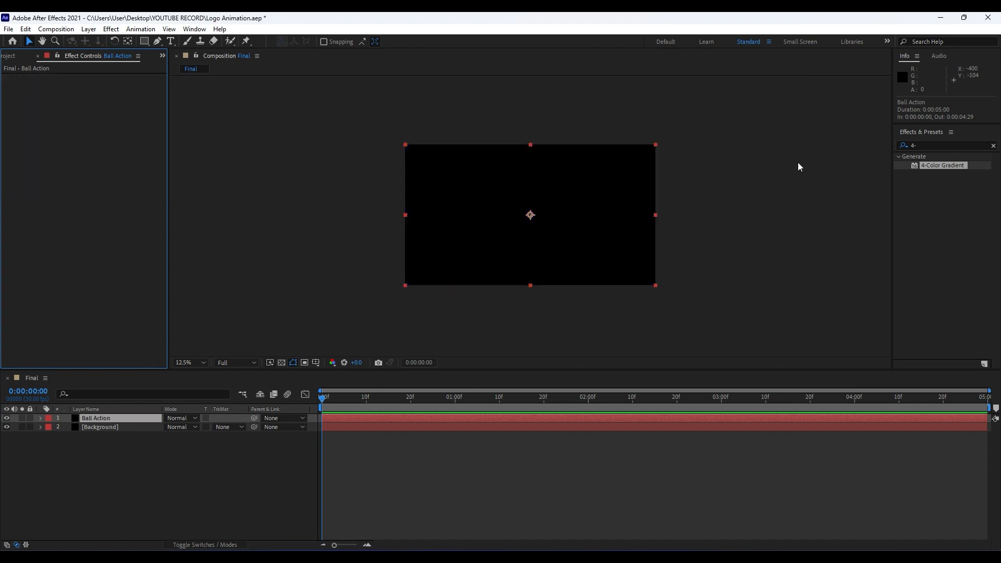
Find the CC Ball Action effect and apply it to the Ball Action layer.
left_click(941, 146)
type("ball")
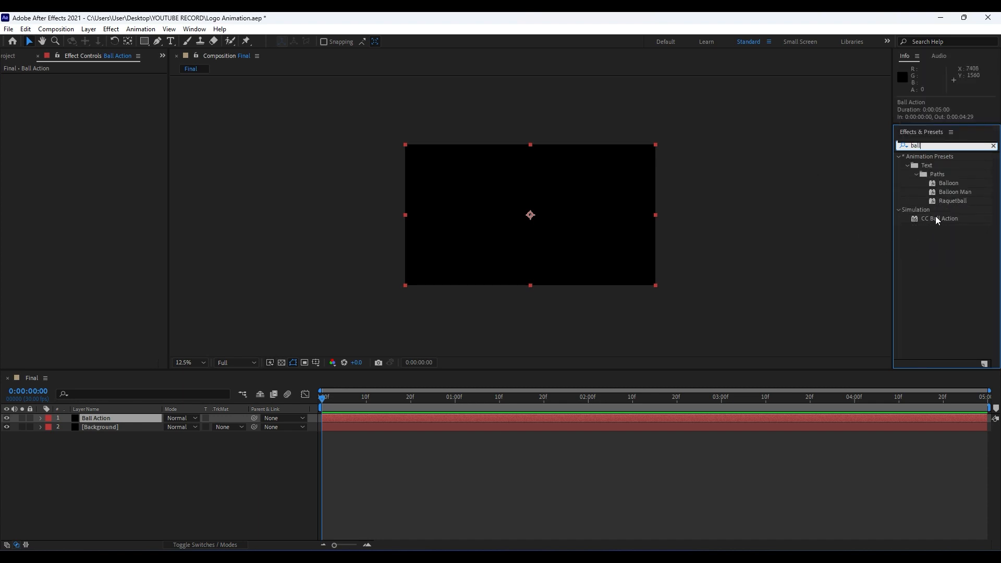
left_click_drag(936, 216, 104, 418)
key("period")
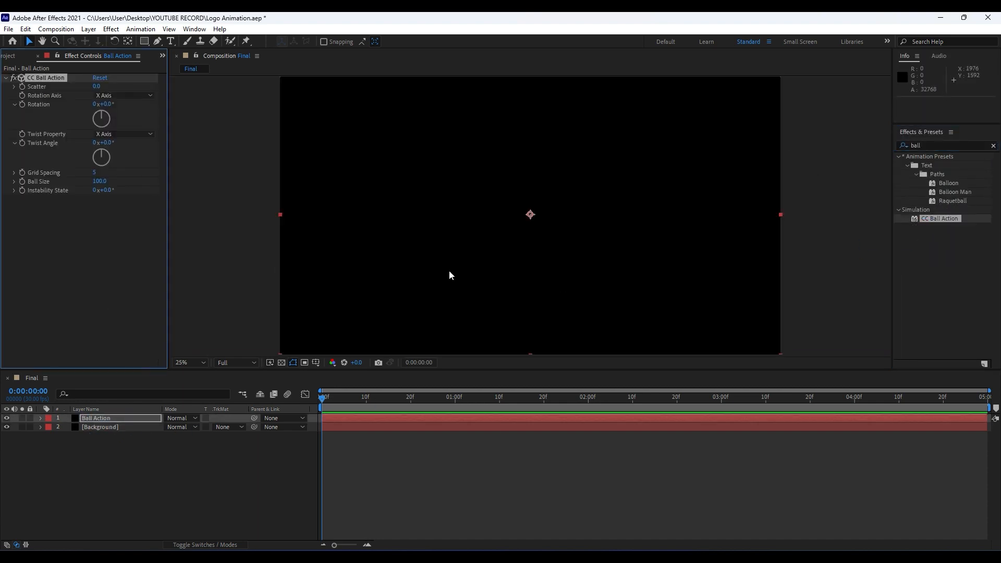
Apply the Fill effect to the Ball Action layer and set its color to white FFFFFF.
left_click(947, 144)
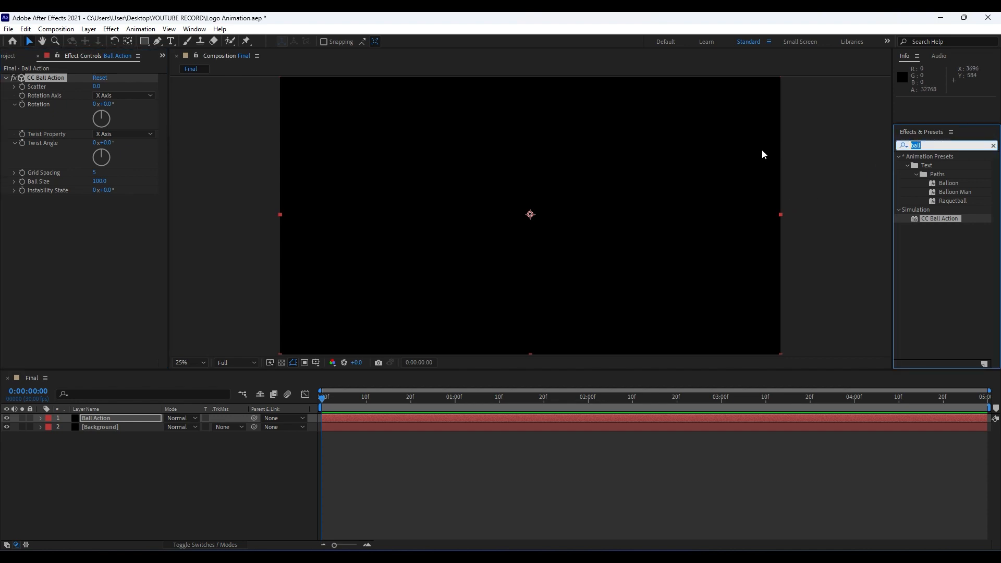
type("fill")
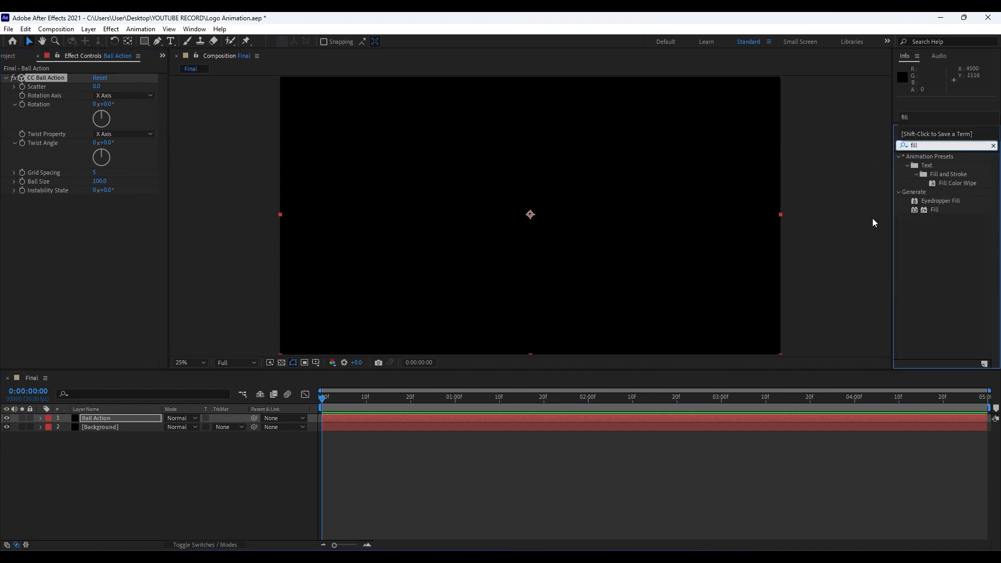
left_click_drag(934, 210, 116, 423)
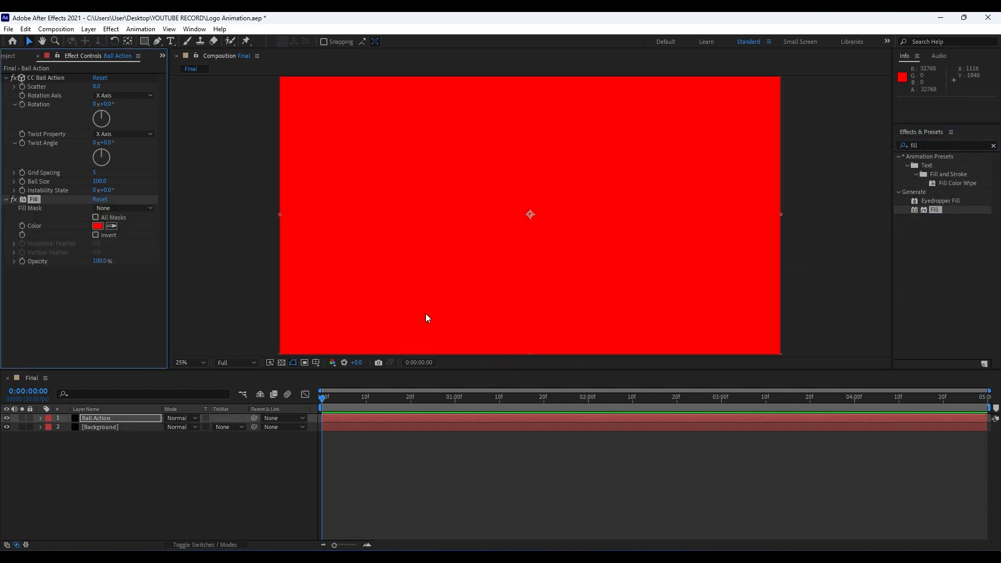
left_click(99, 227)
type("ffffff")
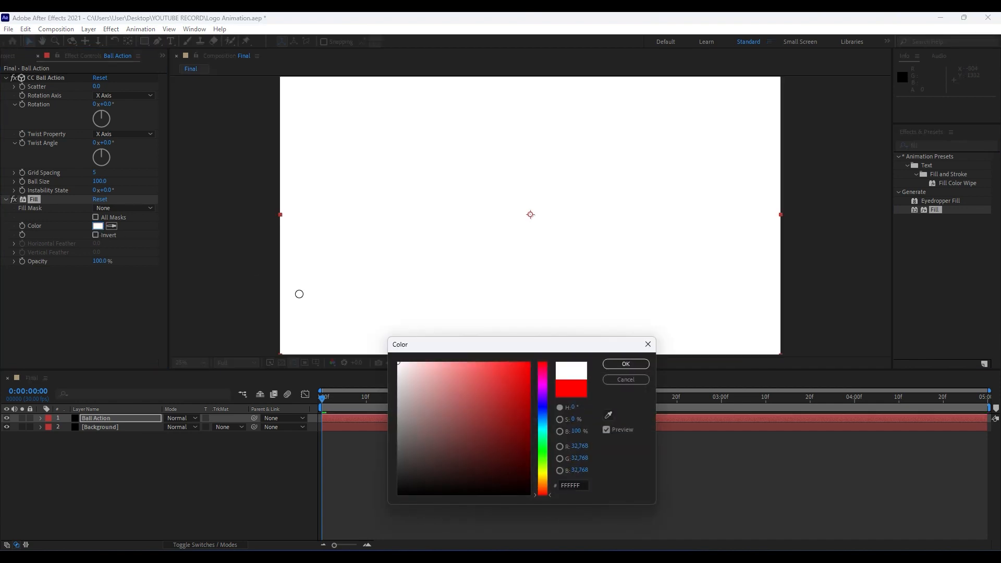
left_click(626, 364)
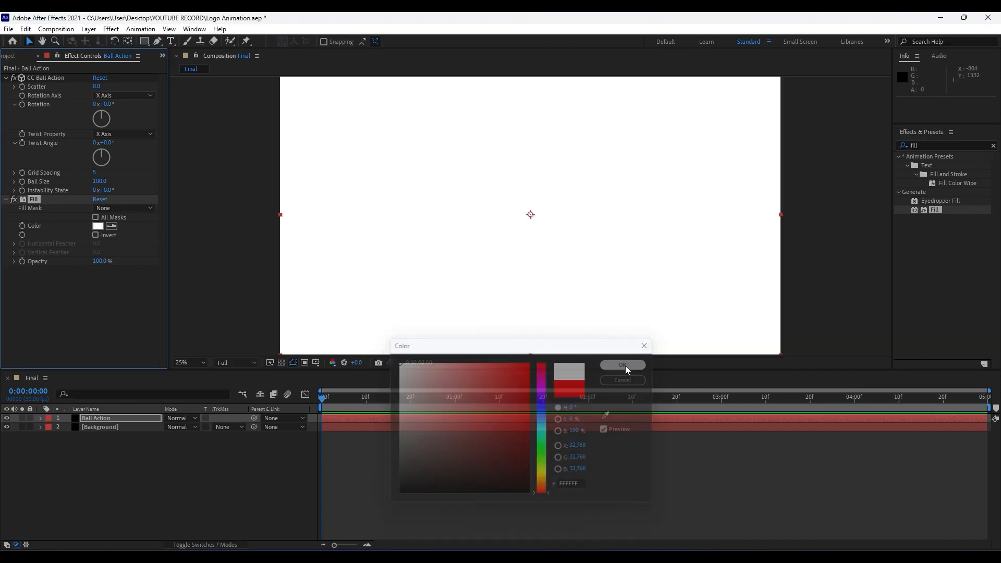
Set the CC Ball Action effect's Grid Spacing to 10 and Ball Size to 20.
left_click(95, 173)
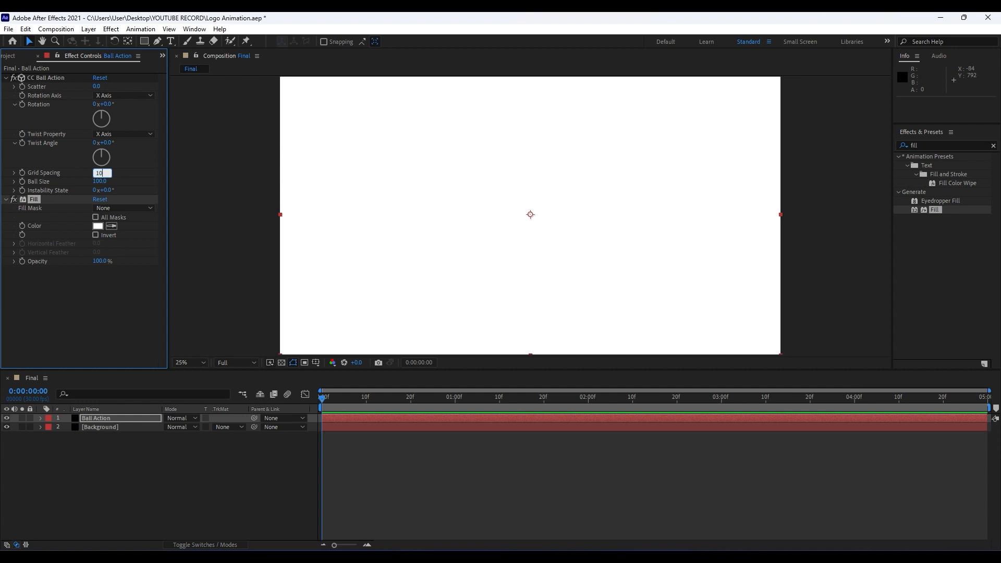
left_click(96, 181)
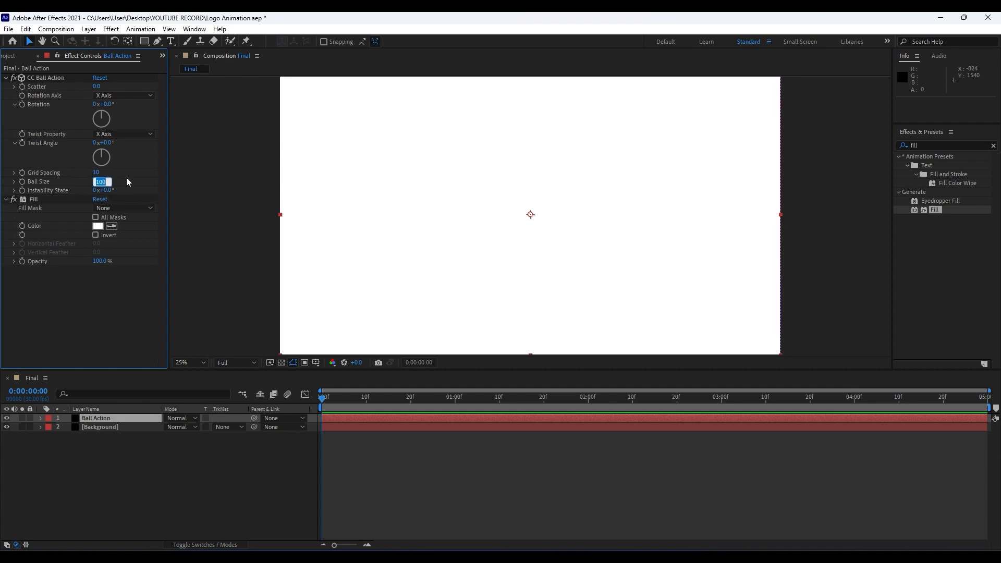
left_click(129, 326)
scroll(579, 271, "down", 1)
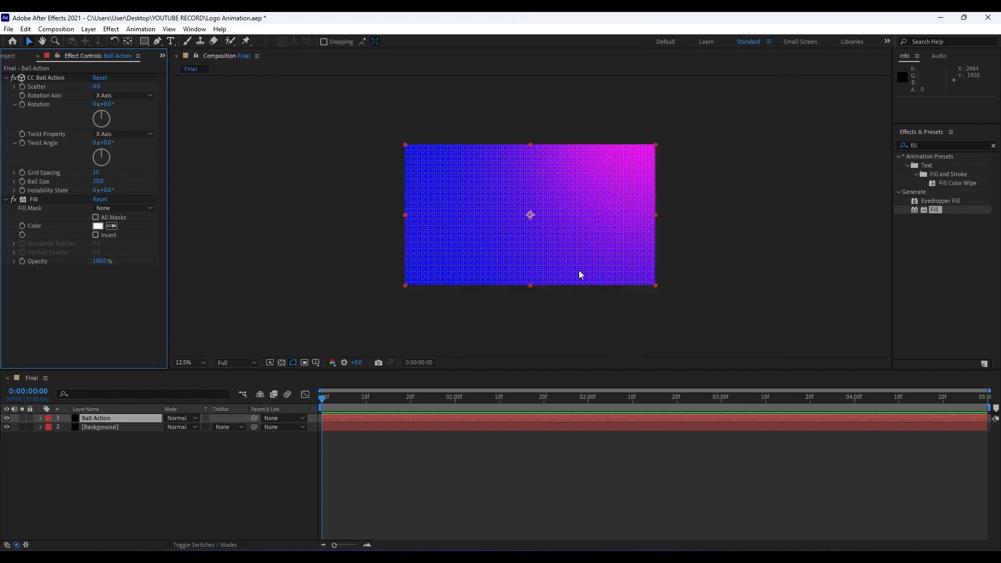
scroll(570, 298, "up", 1)
Set the Ball Action layer's blending mode to Overlay and save the project.
left_click(180, 418)
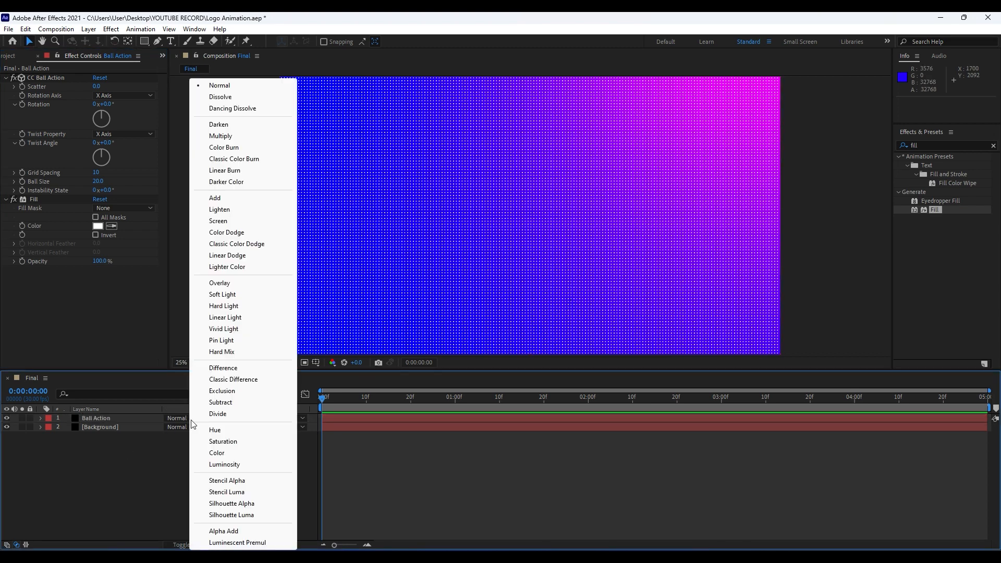
left_click(236, 285)
key("ctrl+s")
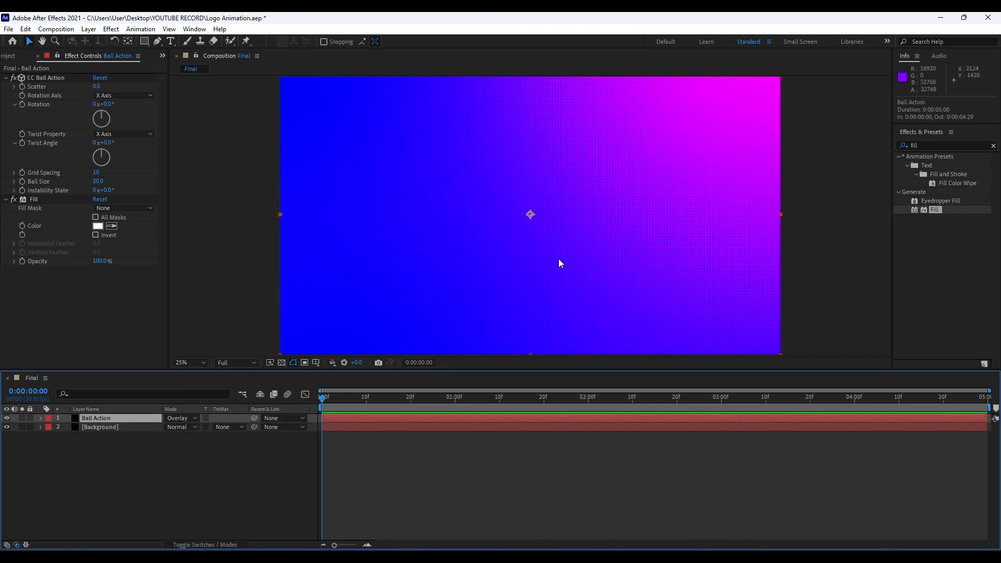
scroll(559, 259, "down", 1)
scroll(588, 288, "up", 1)
key("period")
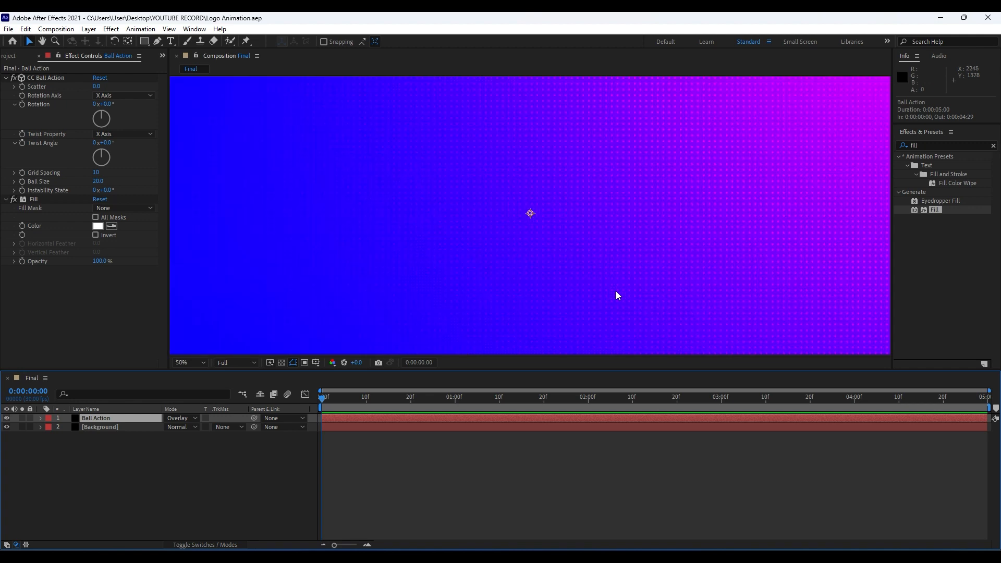
key("comma")
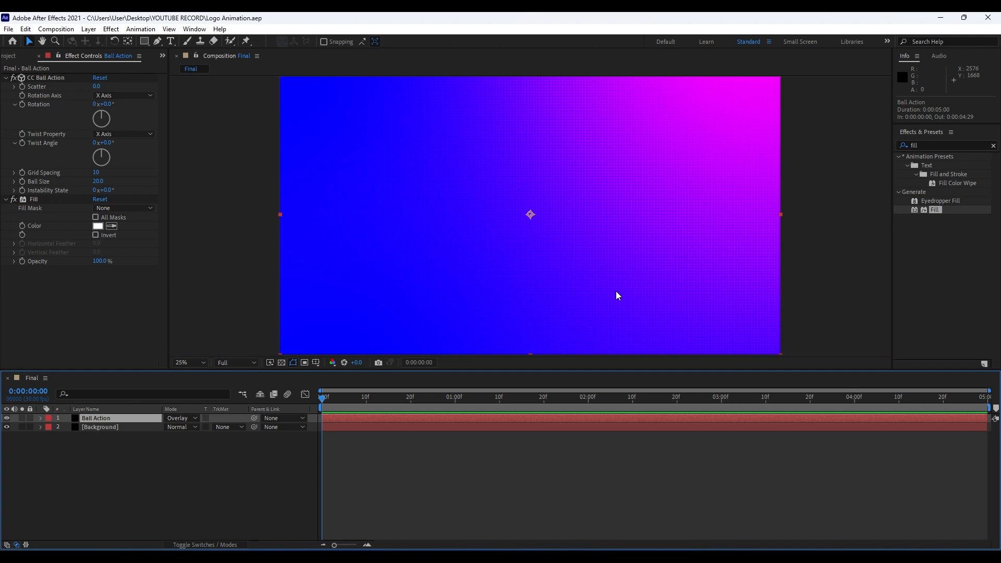
left_click(39, 57)
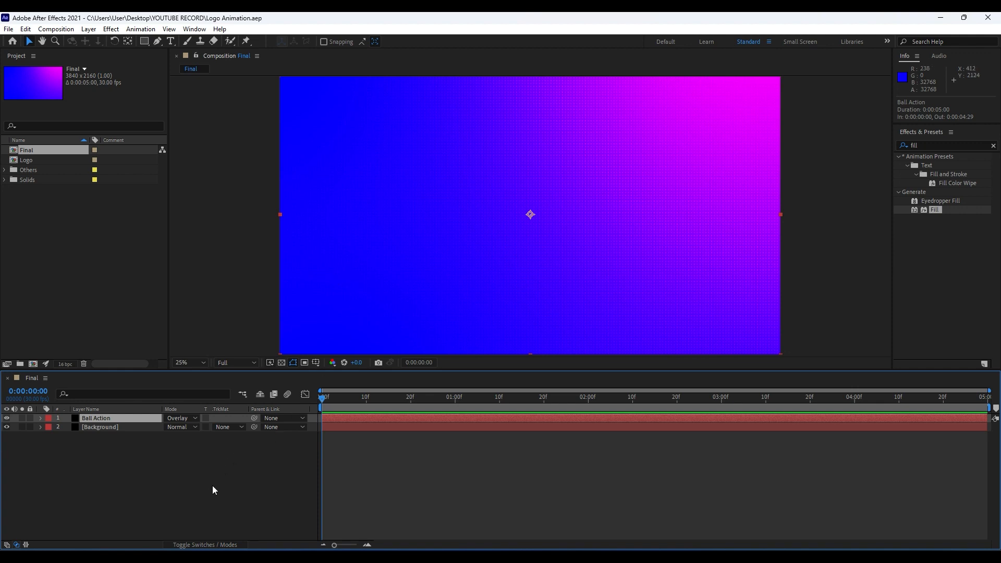
With no layer selected, draw a centered square outline with the Rectangle tool using a 300 px white stroke.
left_click(144, 45)
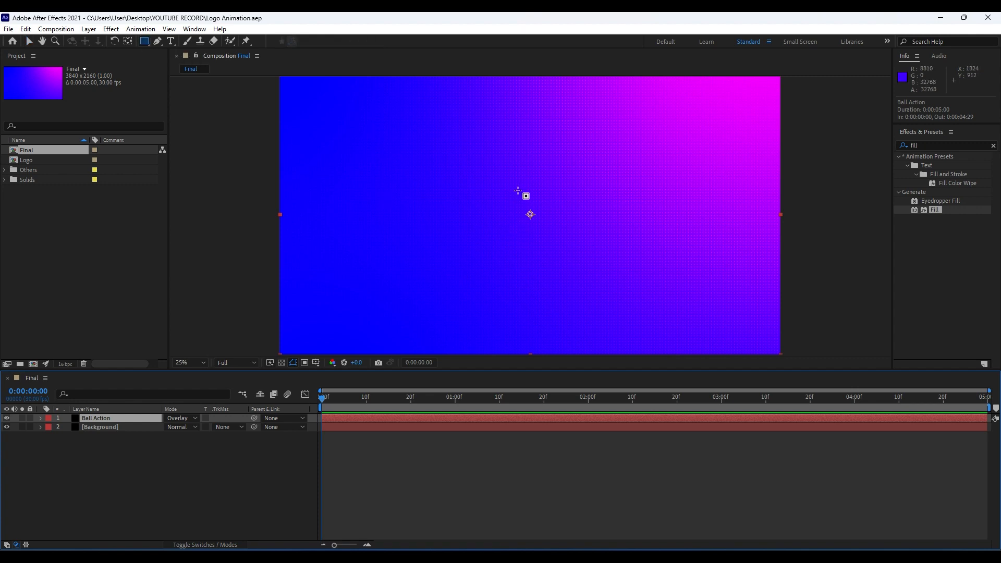
left_click(160, 466)
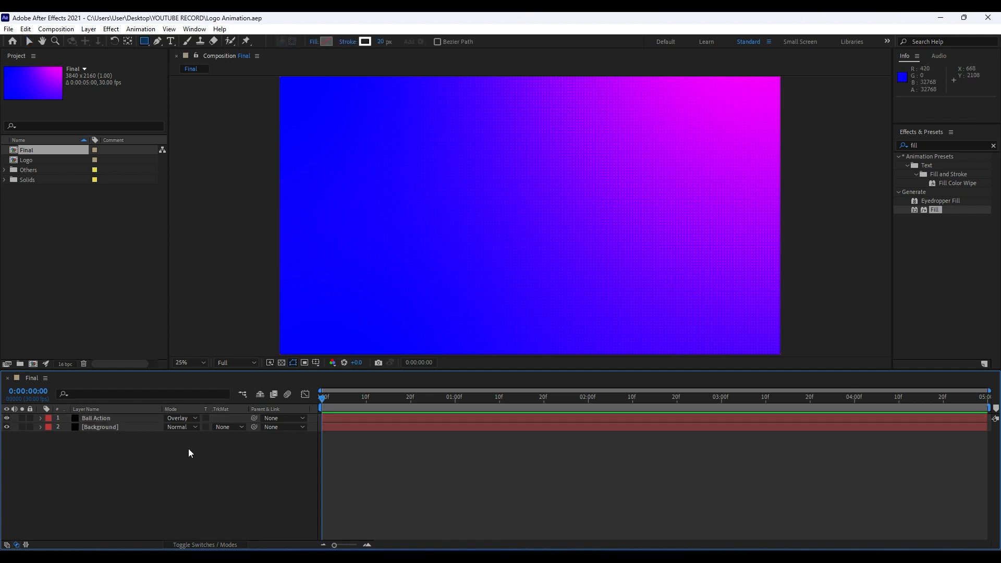
left_click(380, 42)
type("300")
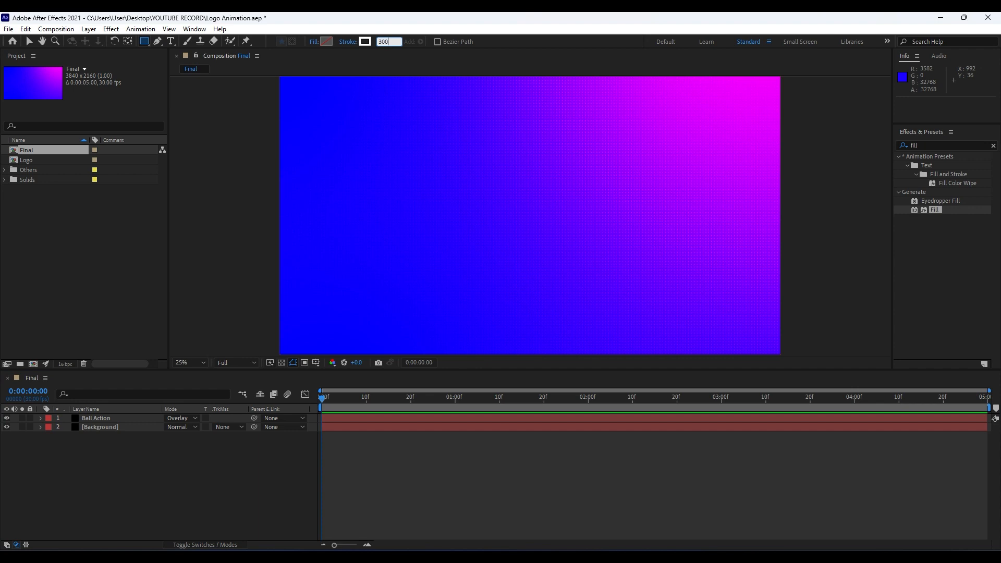
left_click(203, 468)
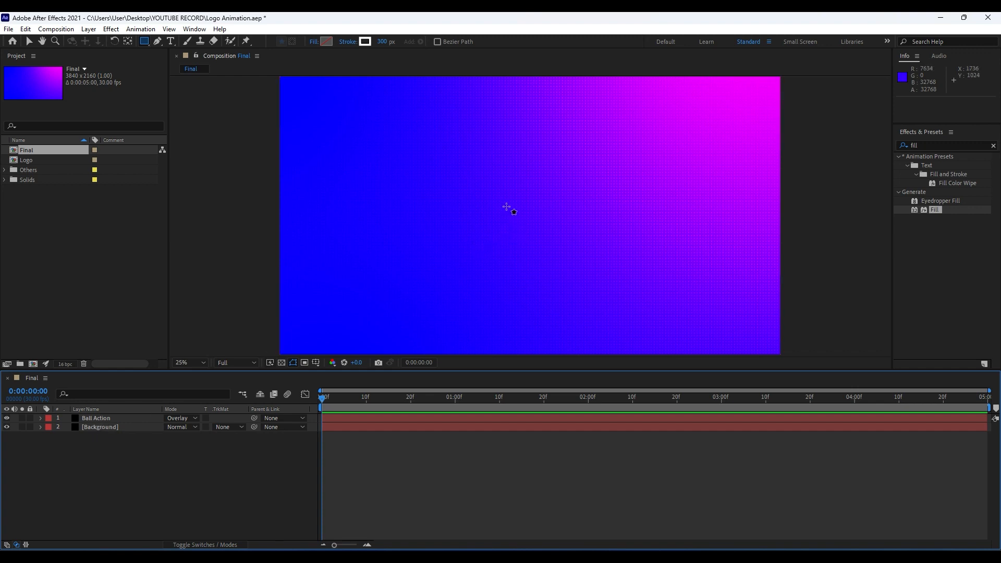
mouse_move(507, 206)
left_mouse_down()
mouse_move(639, 331)
mouse_move(675, 335)
mouse_move(573, 236)
mouse_move(598, 263)
mouse_move(625, 271)
mouse_move(622, 261)
left_mouse_up()
left_click(97, 500)
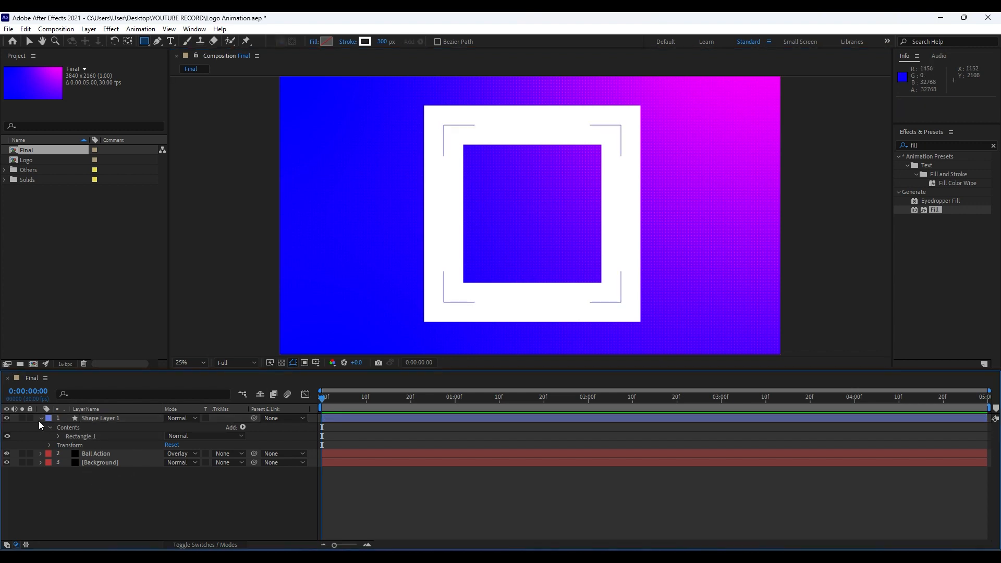
Rename the new shape layer to Rectangle 01.
left_click(42, 419)
left_click(103, 421)
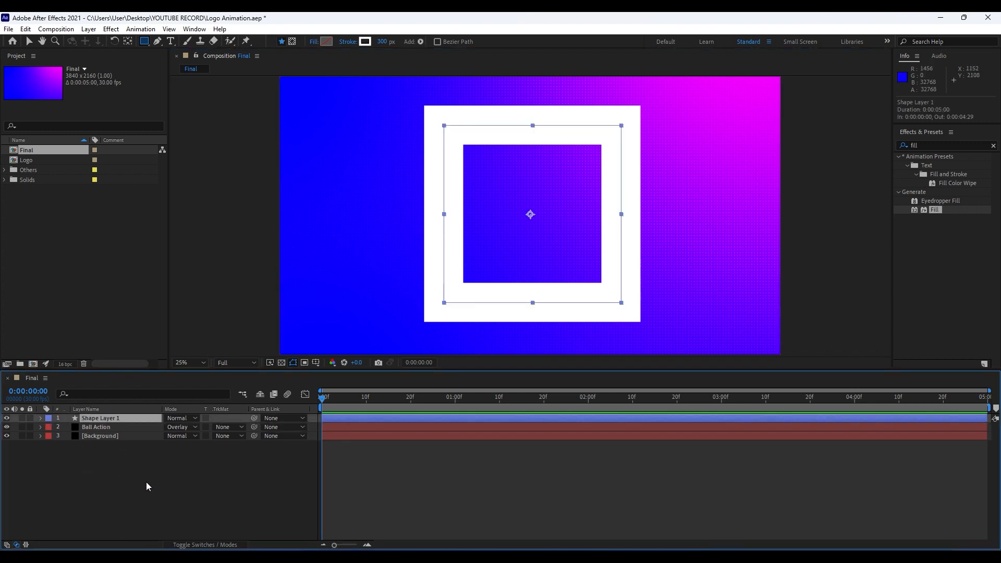
key("Return")
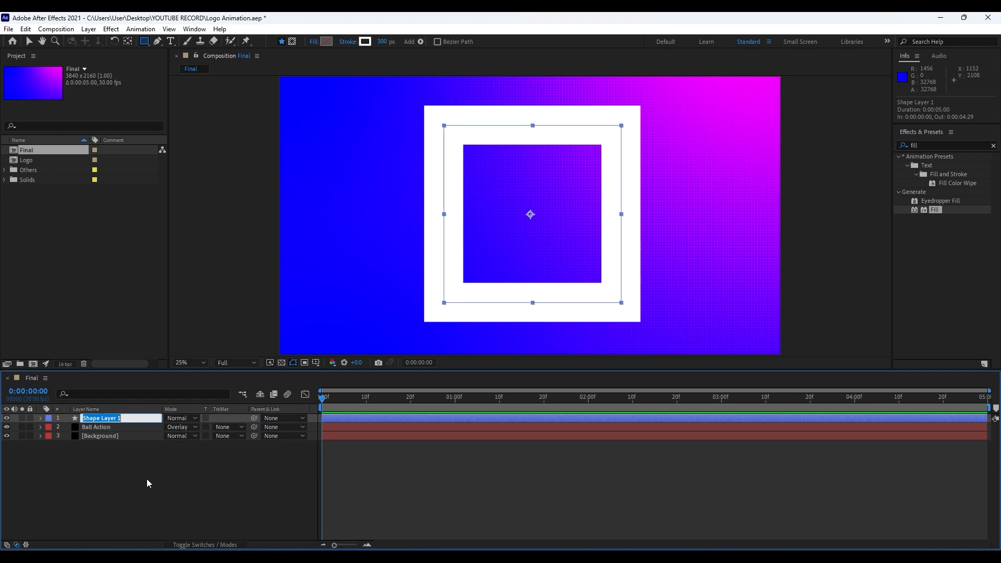
type("Rectangle 01")
left_click(152, 498)
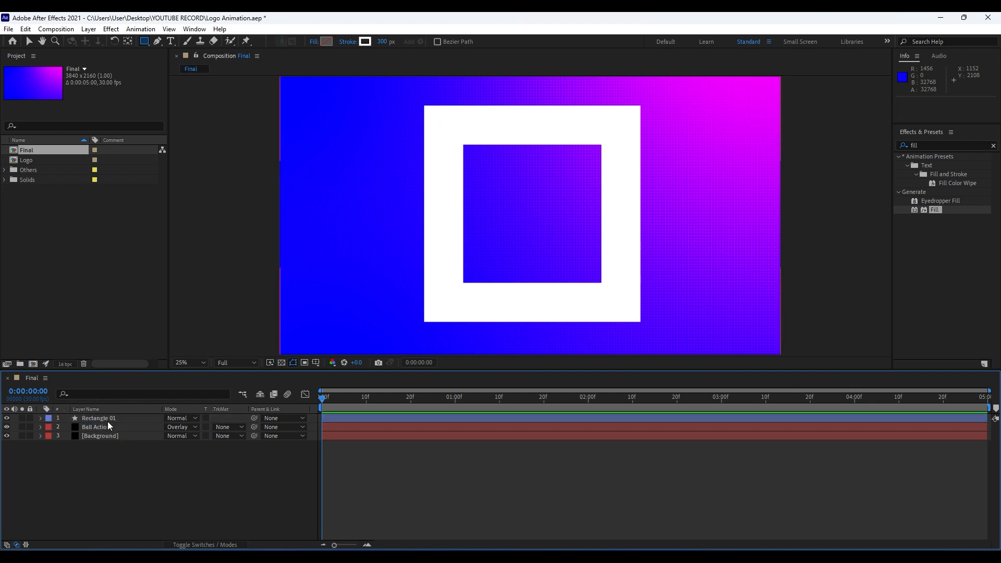
Set the Rectangle 01 layer's Rotation to 45° so the square becomes a diamond.
left_click(103, 417)
key("r")
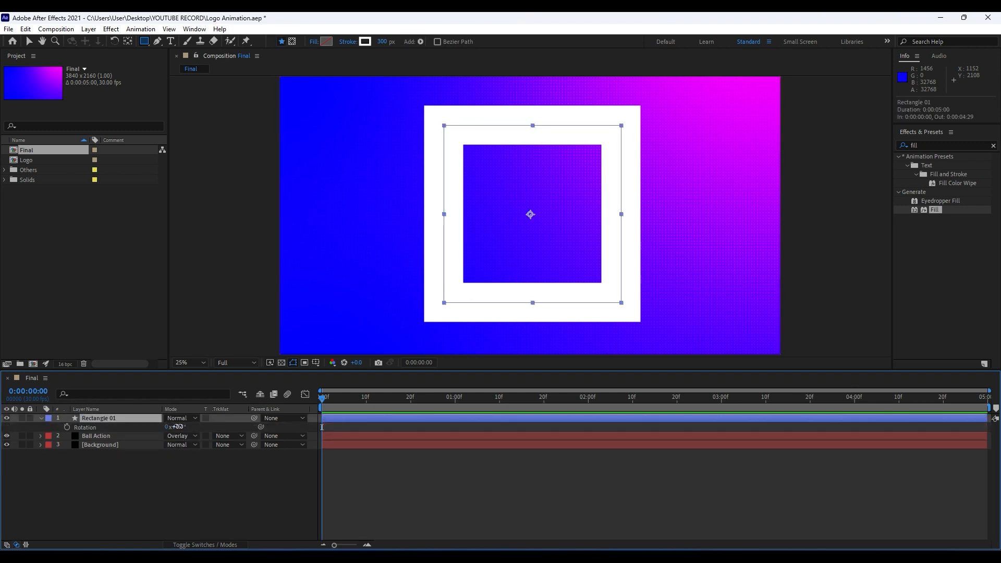
left_click(177, 426)
type("45")
left_click(199, 484)
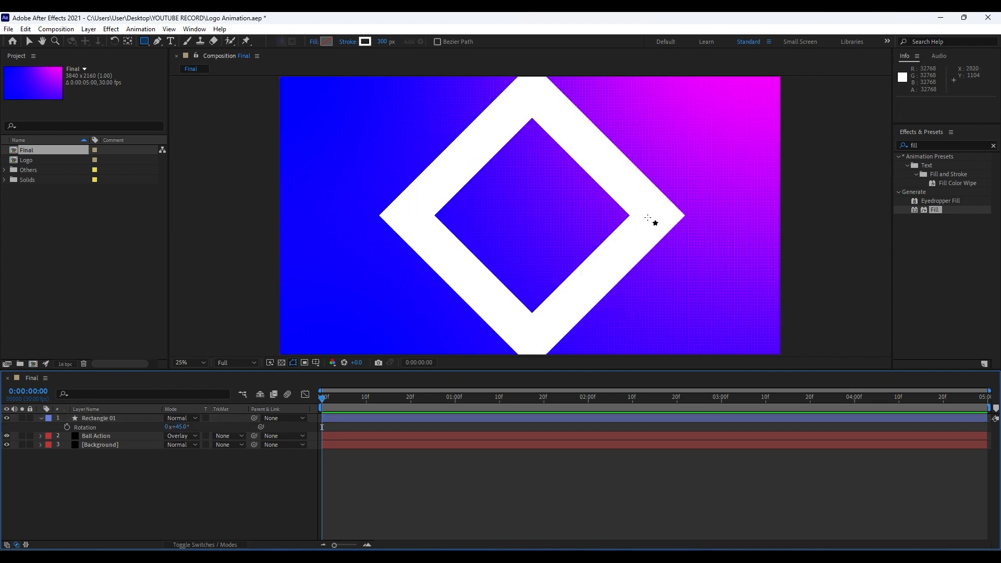
Find the 4-Color Gradient effect and apply it to the Rectangle 01 layer.
left_click(104, 419)
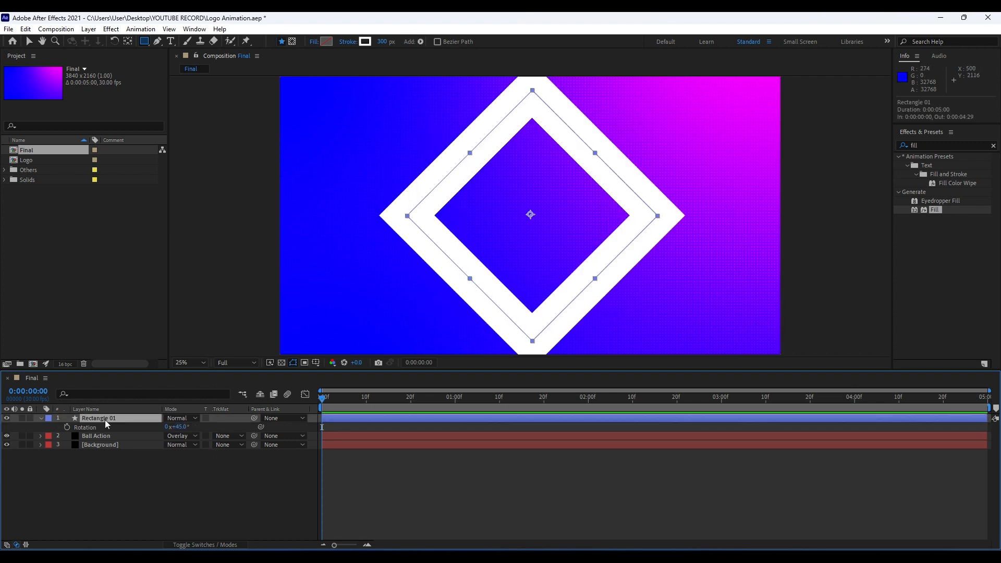
left_click(940, 146)
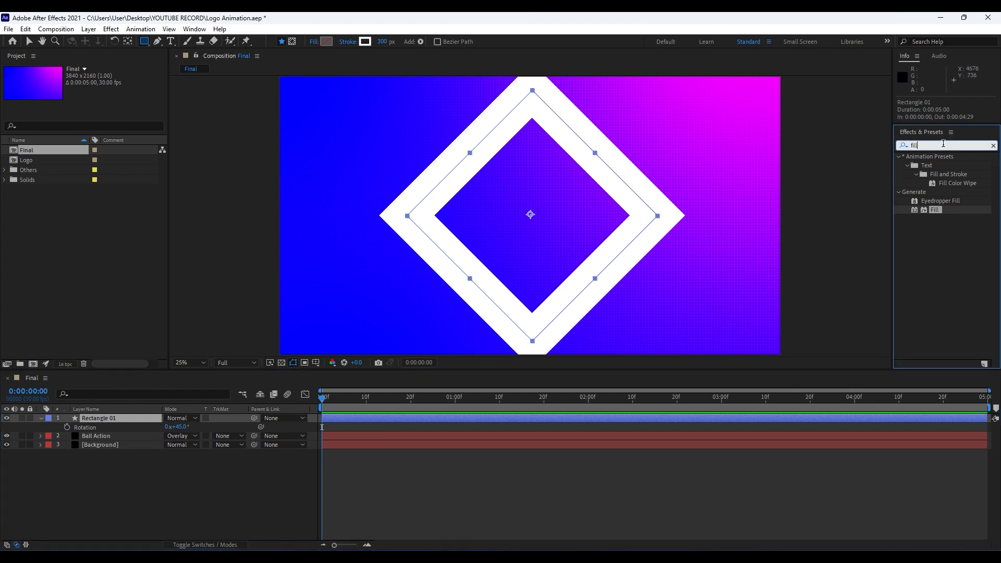
type("4-")
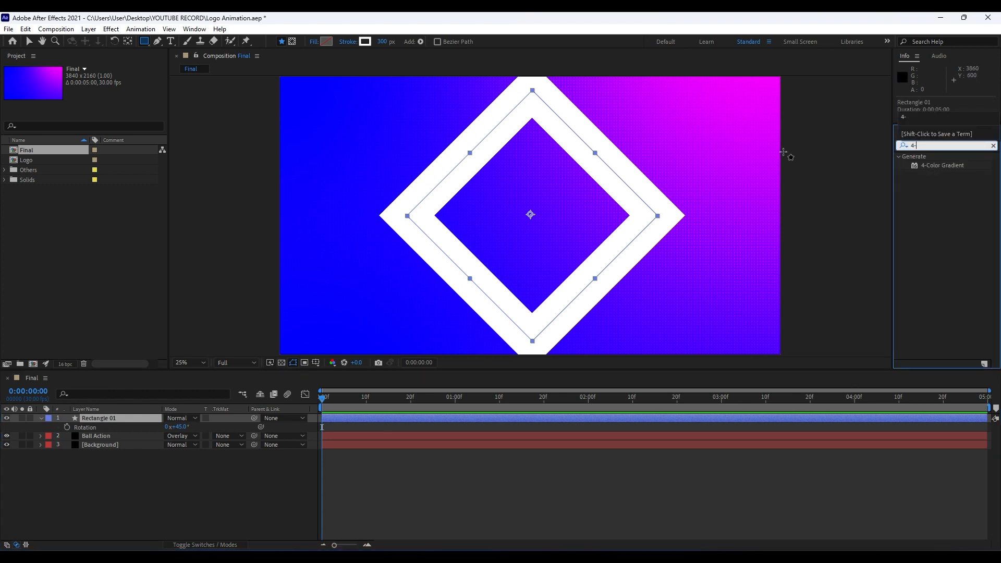
mouse_move(944, 170)
left_mouse_down()
mouse_move(228, 463)
mouse_move(119, 418)
left_mouse_up()
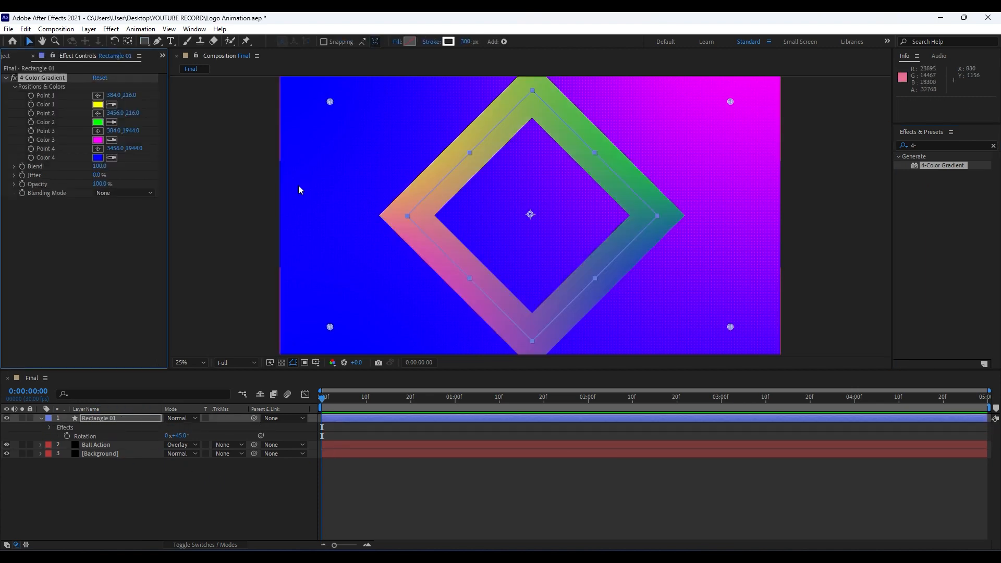
Set the 4-Color Gradient's Color 1 to mid gray 868686 and Color 2 to near-white.
left_click(98, 105)
left_click_drag(408, 392, 368, 424)
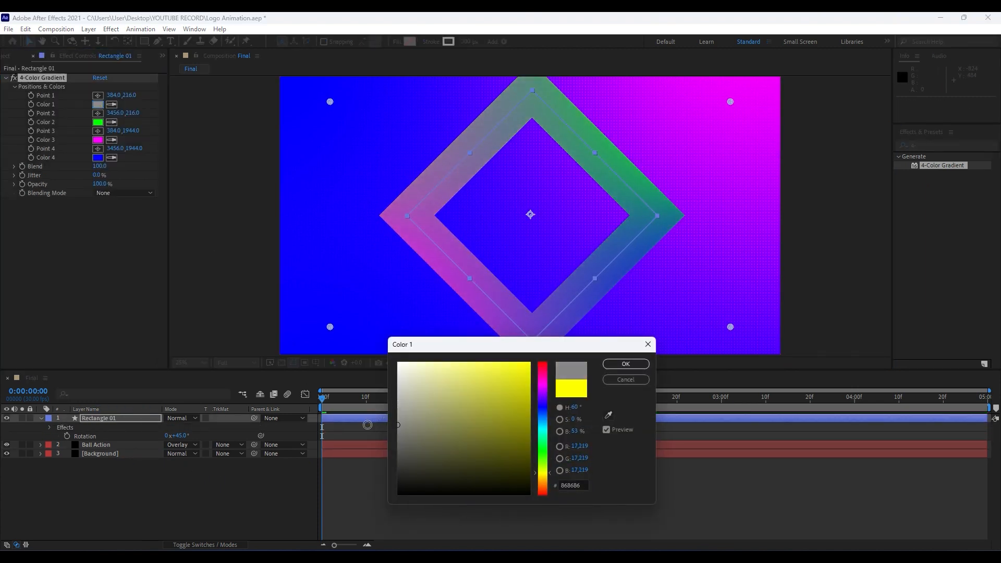
left_click(629, 364)
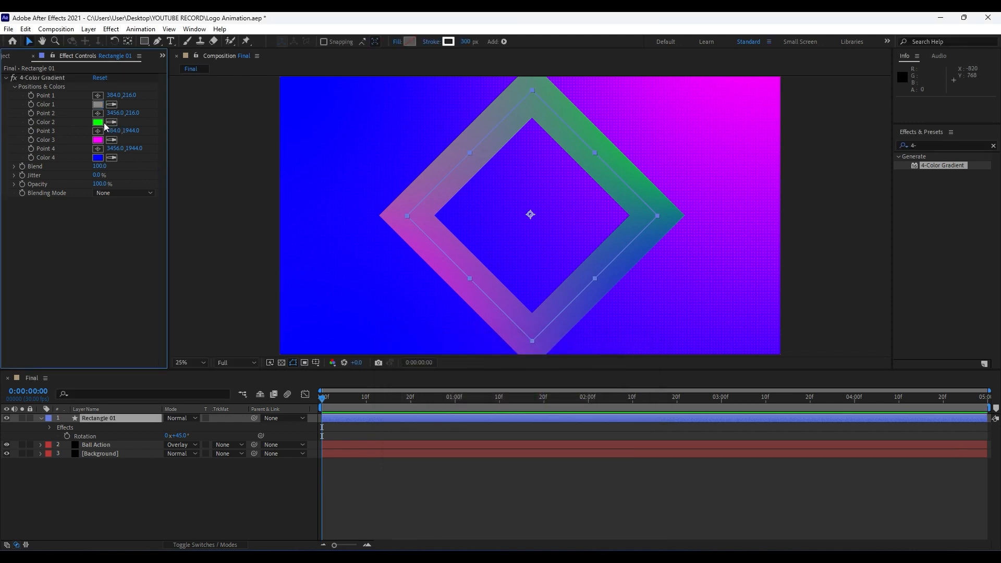
left_click(98, 122)
left_click_drag(403, 402, 385, 363)
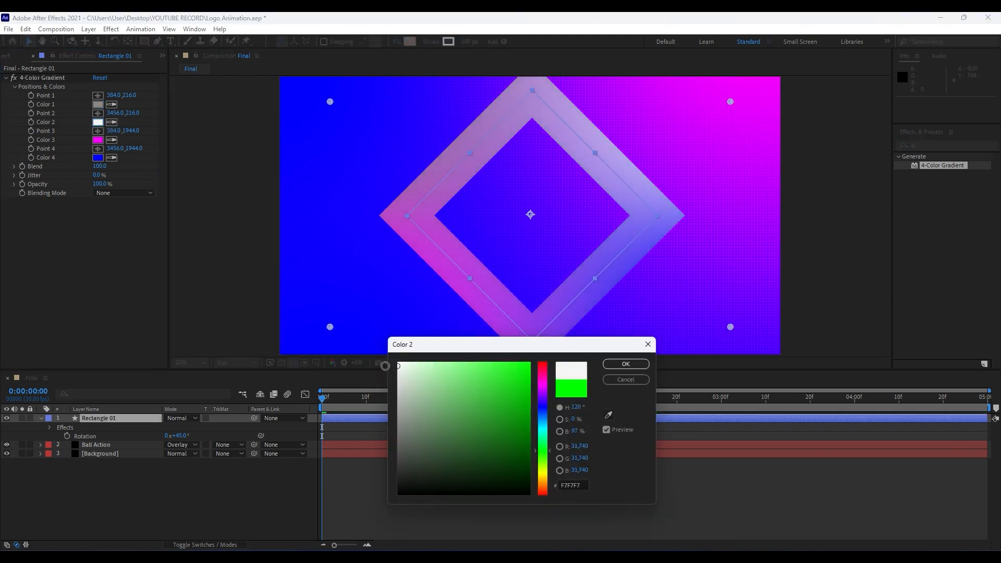
key("Return")
Set the 4-Color Gradient's Color 3 to dark gray 434343 and Color 4 to gray 5D5D5D.
left_click(98, 140)
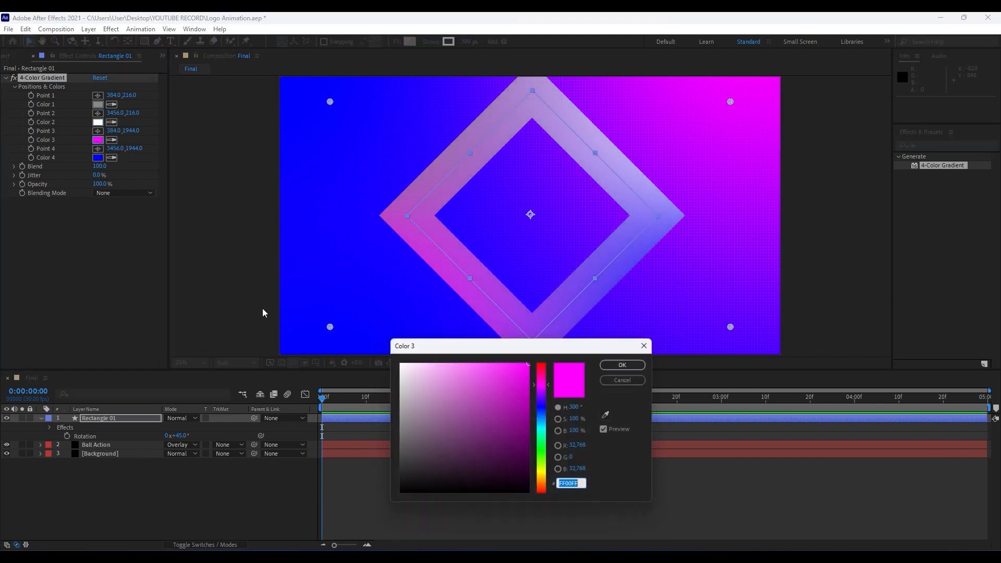
left_click_drag(459, 397, 375, 453)
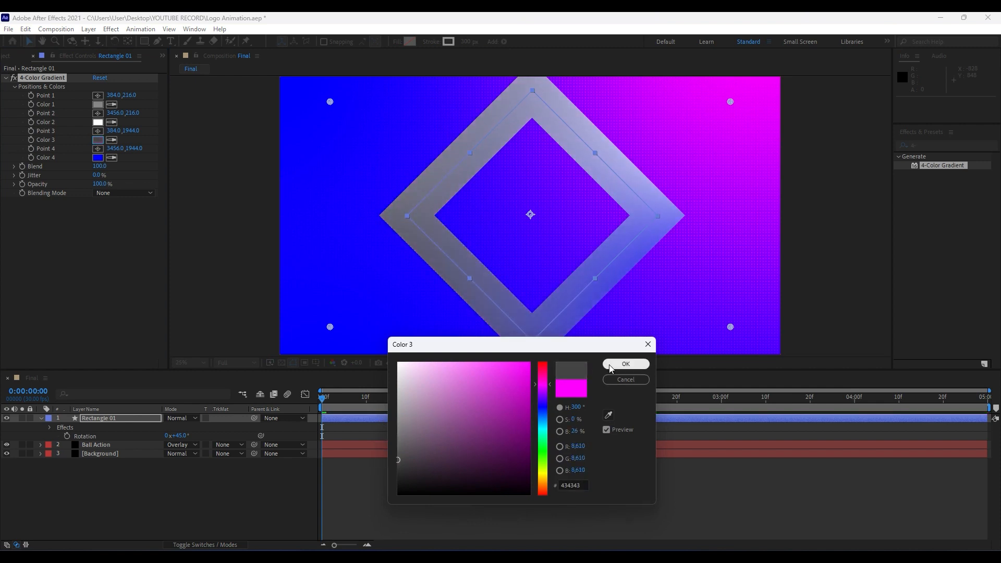
left_click(626, 364)
left_click(98, 158)
left_click_drag(418, 476, 398, 446)
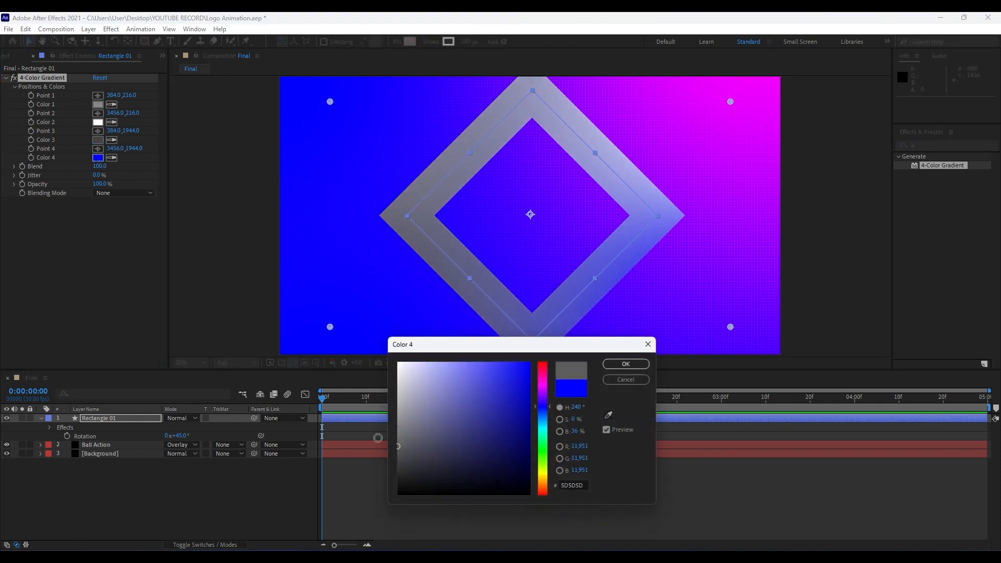
left_click(639, 366)
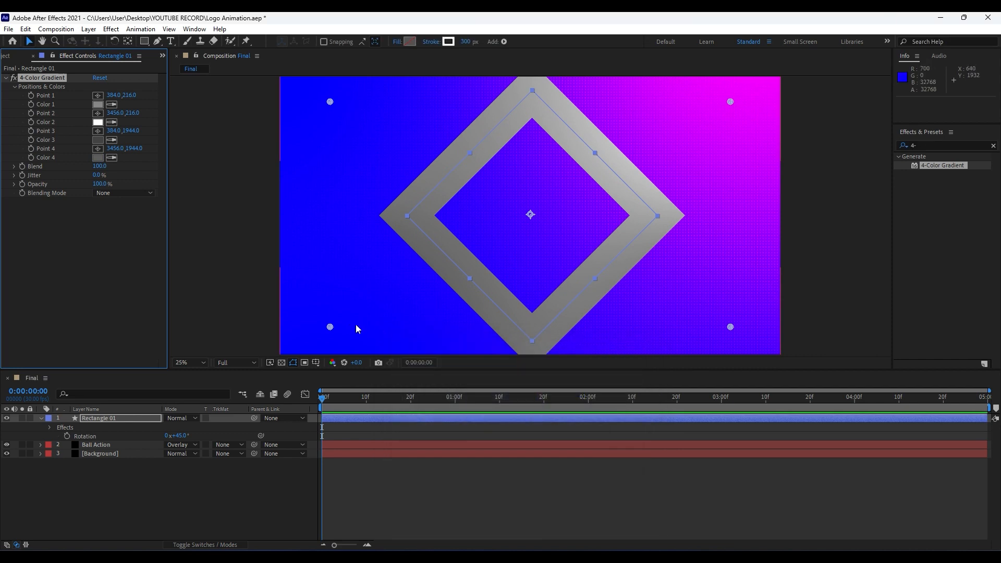
Move the gradient points closer to the diamond: Point 1 to about 1056,456, Point 2 to 2780,440, Point 3 to 1208,1876, Point 4 to 2924,1916.
left_click_drag(331, 329, 437, 319)
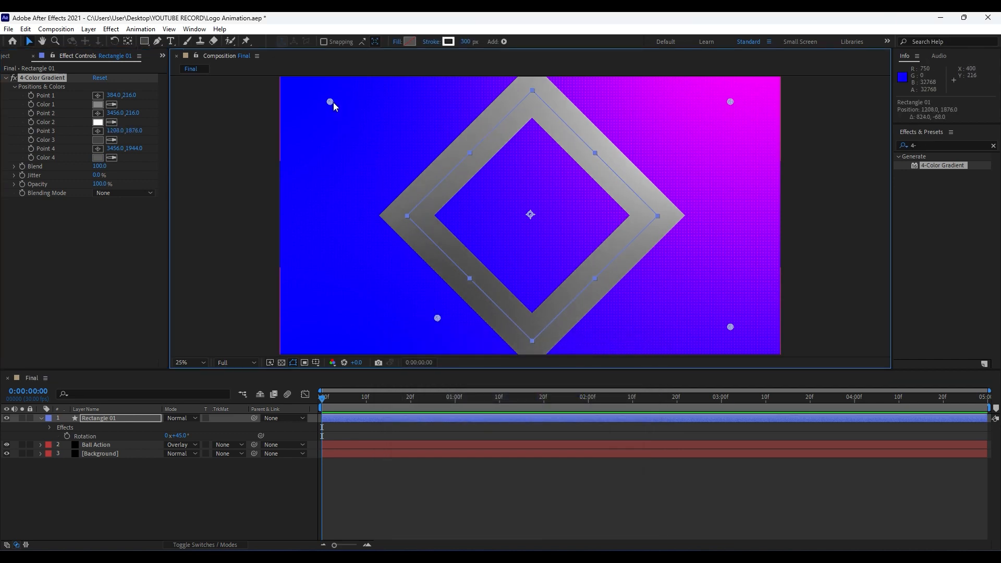
left_click_drag(331, 103, 421, 133)
left_click_drag(730, 103, 643, 132)
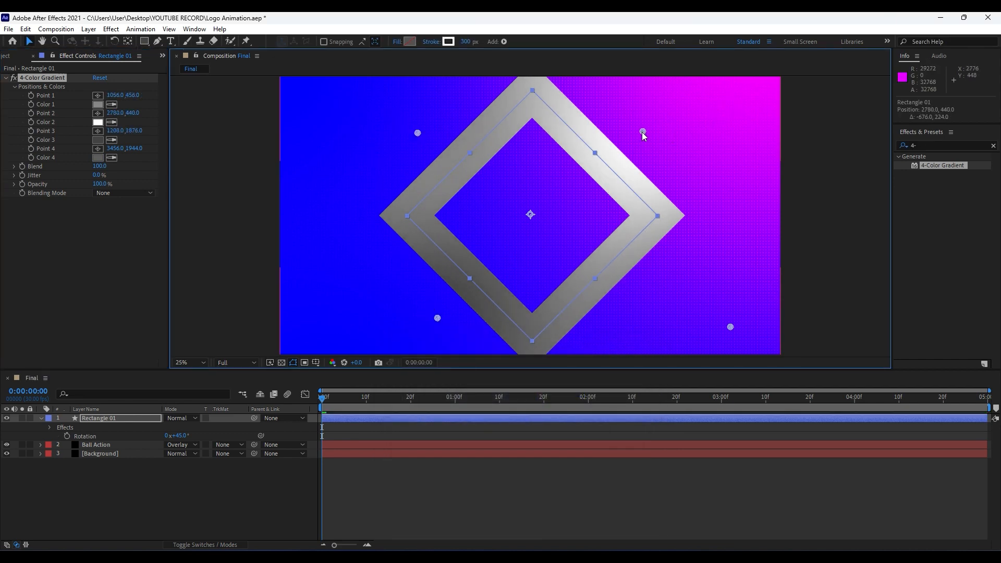
left_click_drag(731, 327, 660, 323)
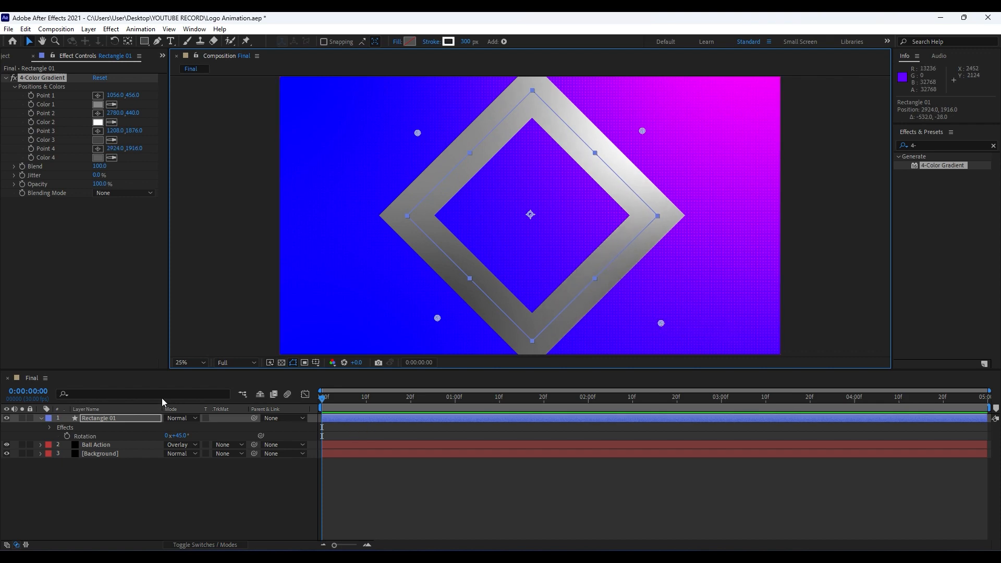
Set the Rectangle 01 layer's blending mode to Multiply and save the project.
left_click(177, 420)
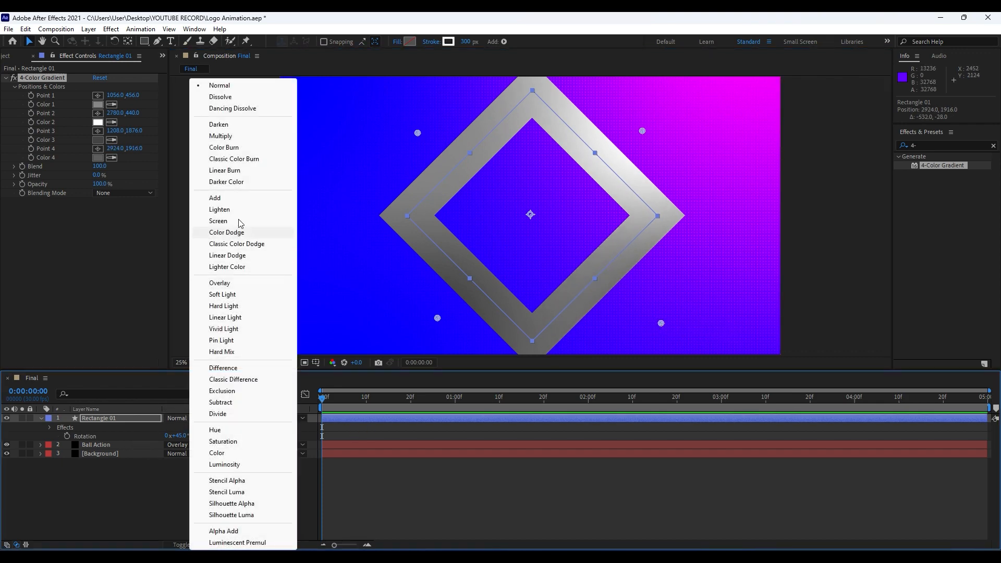
left_click(230, 137)
scroll(596, 280, "down", 2)
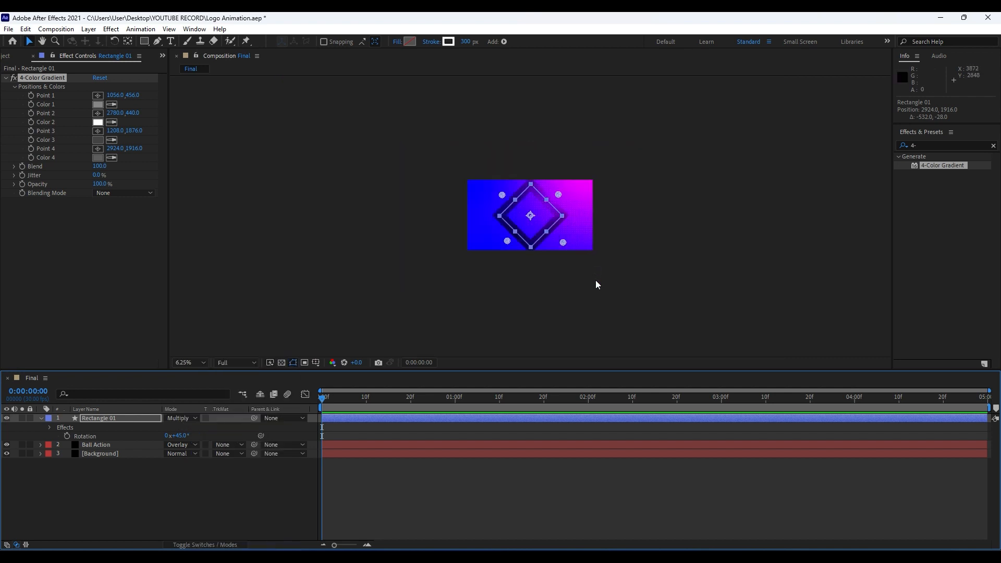
scroll(596, 281, "up", 2)
left_click(436, 485)
key("ctrl+s")
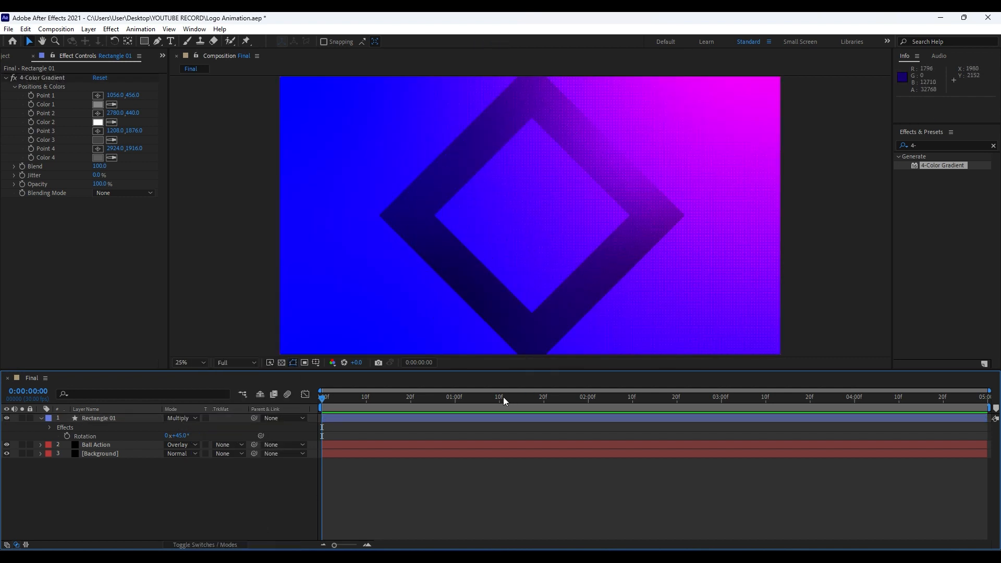
Add a Scale keyframe of 90% to the Rectangle 01 layer at 0:00:01:15.
left_click(500, 398)
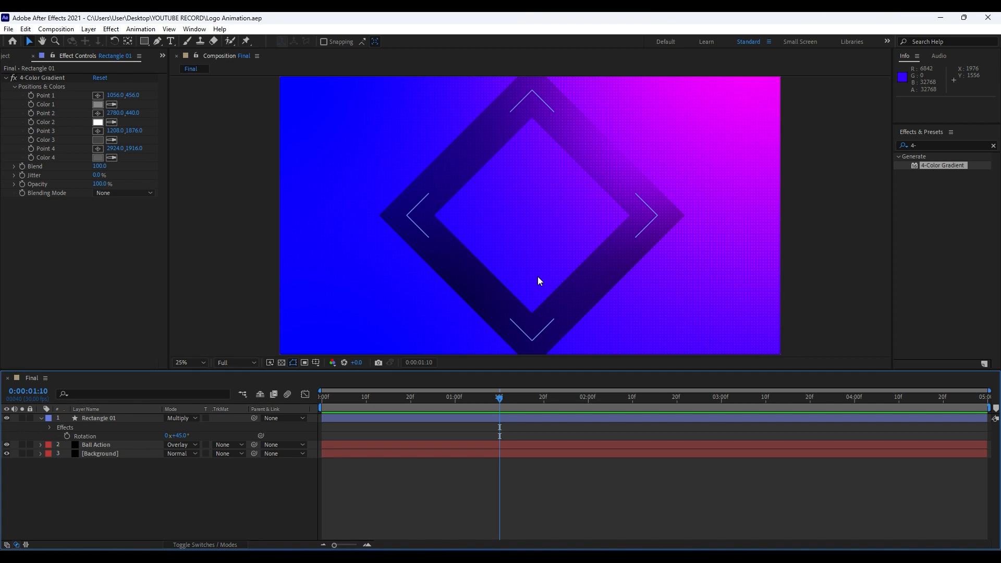
left_click_drag(501, 399, 521, 405)
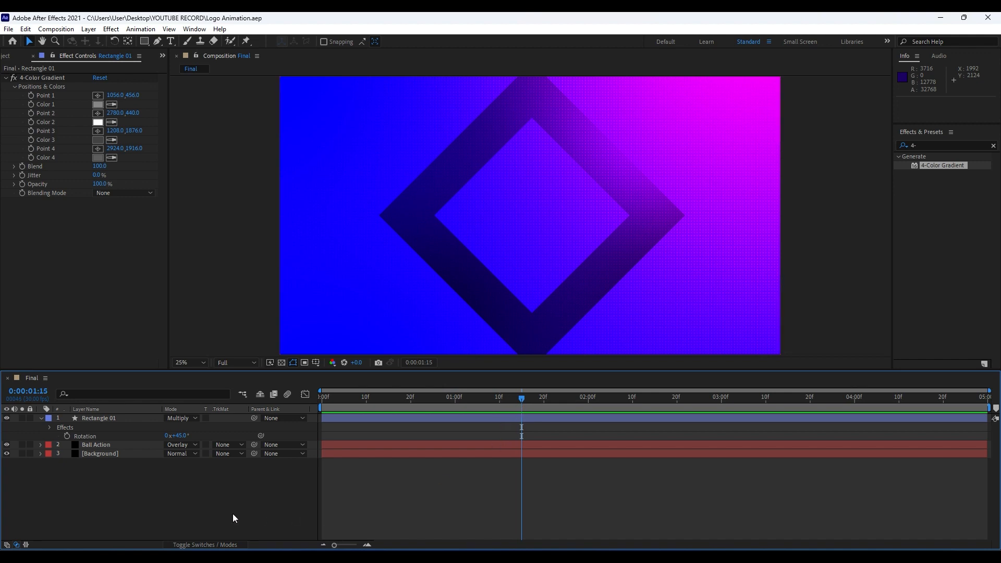
left_click(113, 419)
key("shift+s")
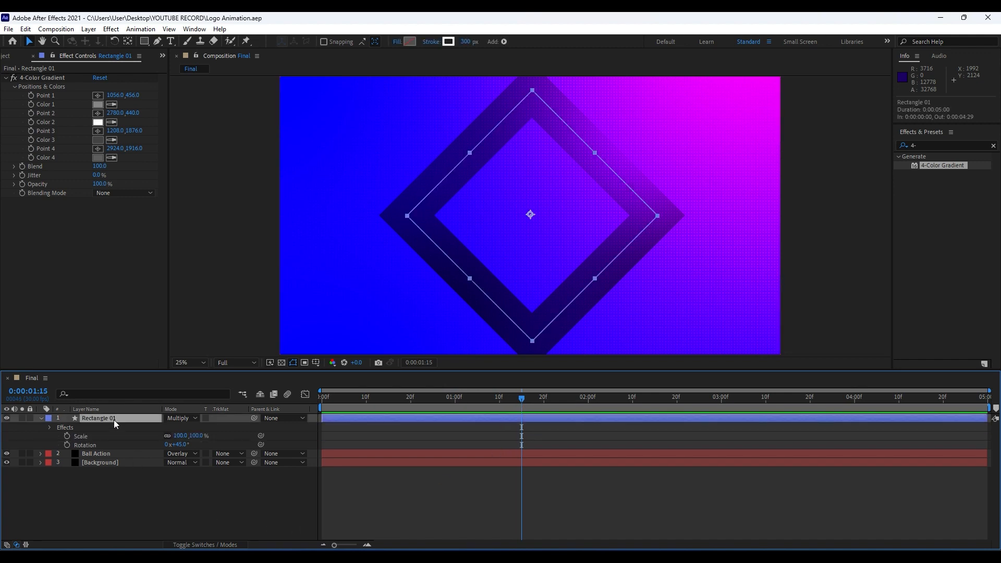
left_click(67, 436)
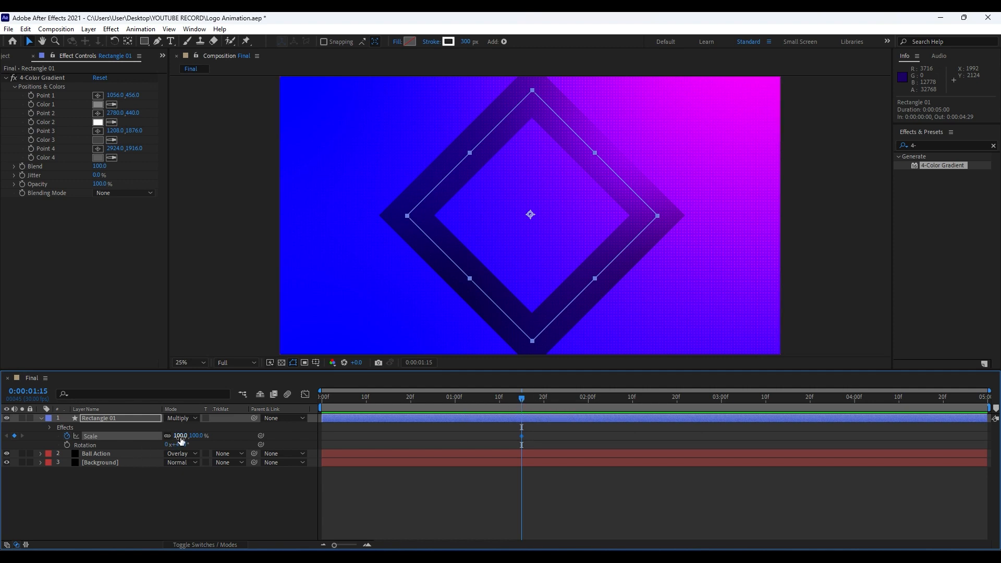
mouse_move(181, 441)
left_mouse_down()
mouse_move(169, 437)
mouse_move(179, 438)
left_mouse_up()
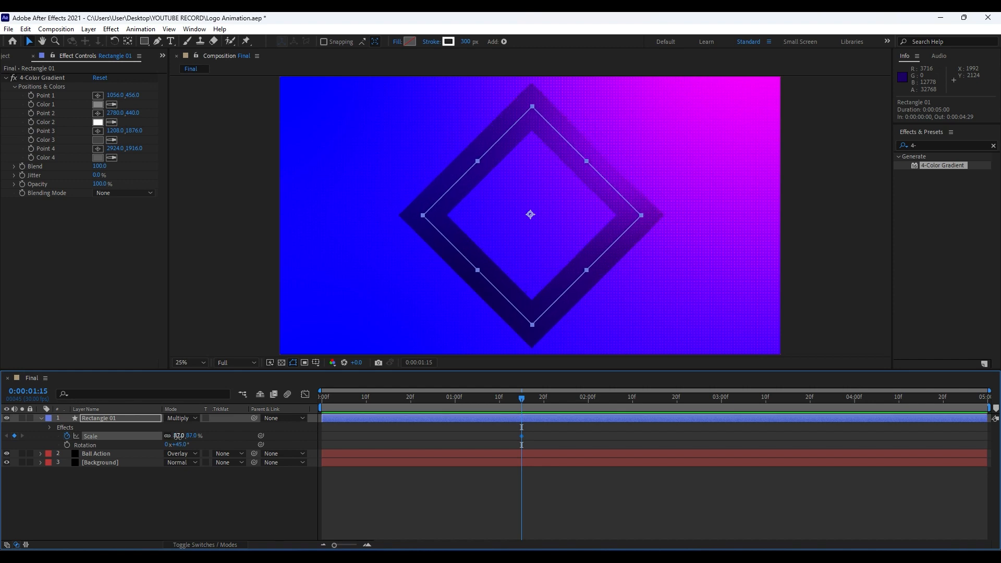
left_click(179, 437)
type("90")
left_click(233, 499)
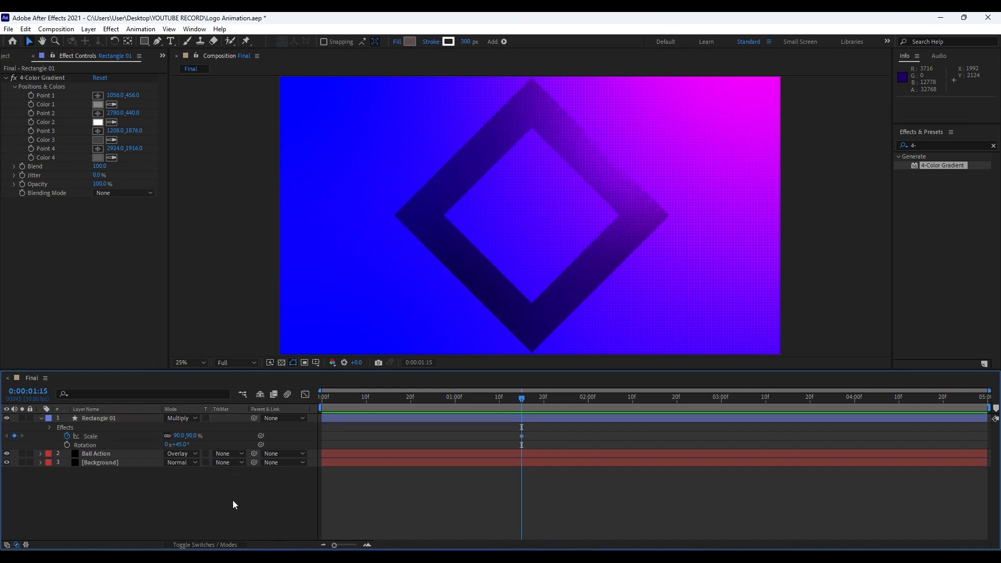
Add a Scale keyframe of 0% to the Rectangle 01 layer at 0:00:00:00 and preview the growth.
left_click_drag(521, 403, 315, 421)
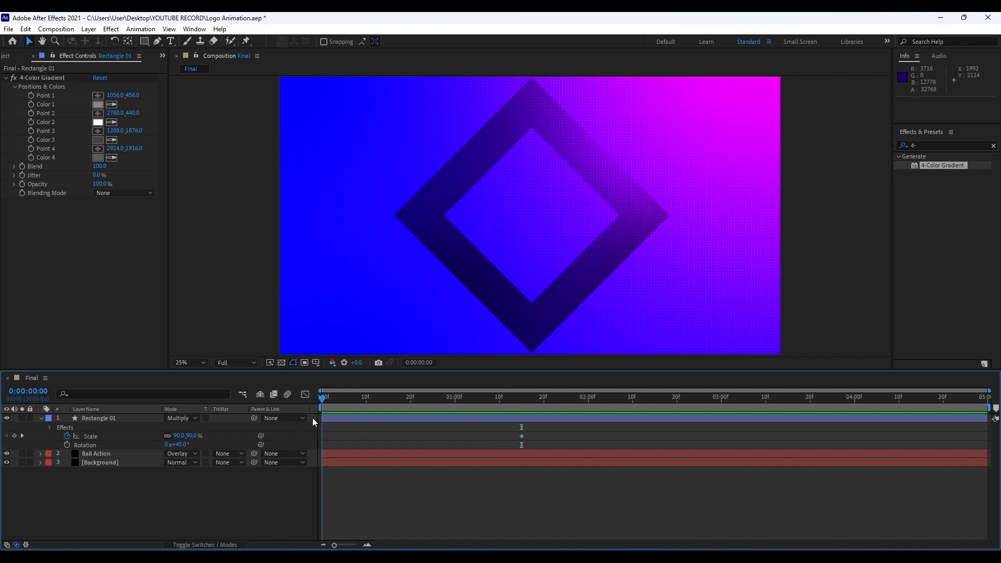
left_click(247, 418)
left_click(181, 435)
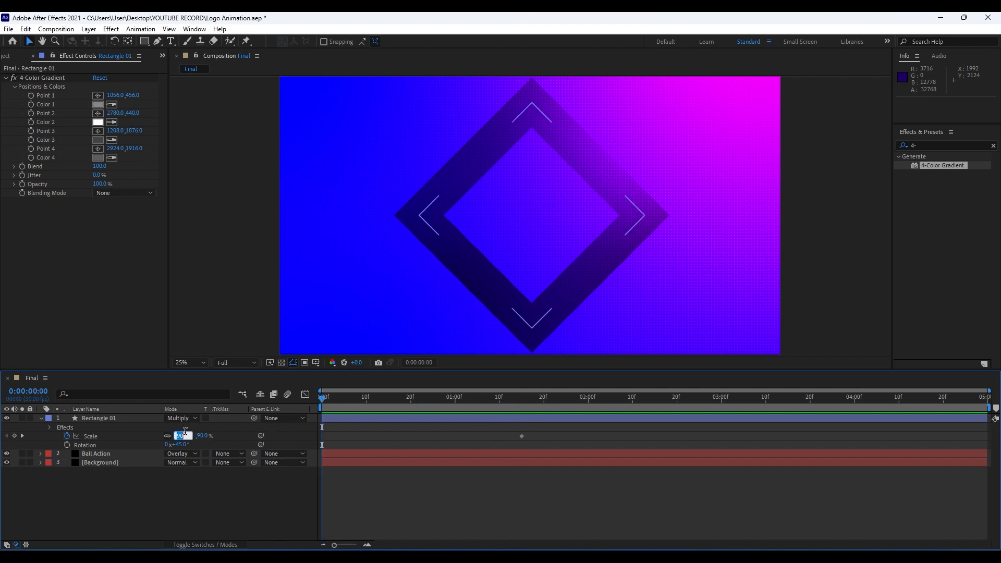
type("0")
key("Return")
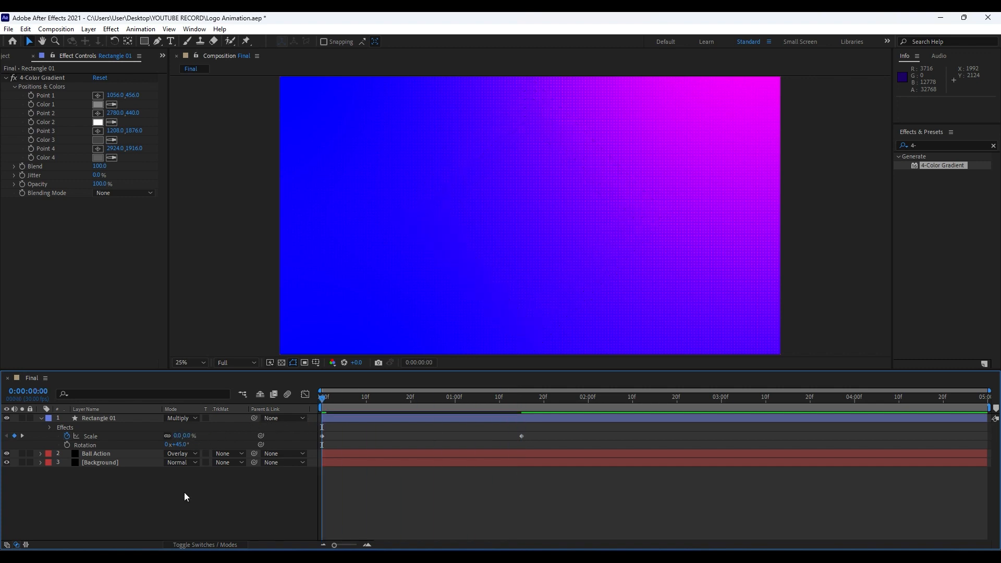
key("space")
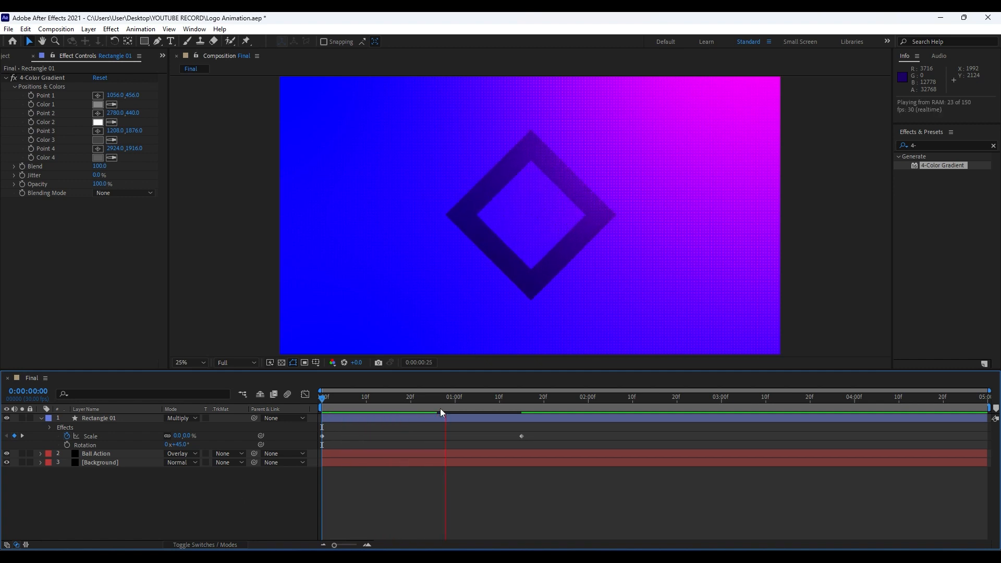
Add a Rotation keyframe to the Rectangle 01 layer at 0:00:01:15.
left_click_drag(495, 402, 416, 406)
key("k")
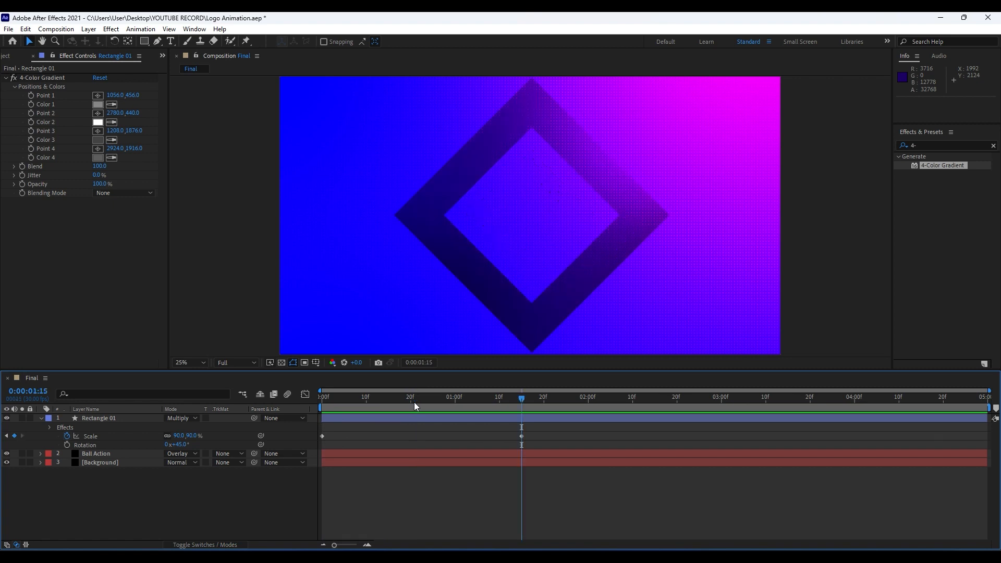
left_click(97, 420)
key("r")
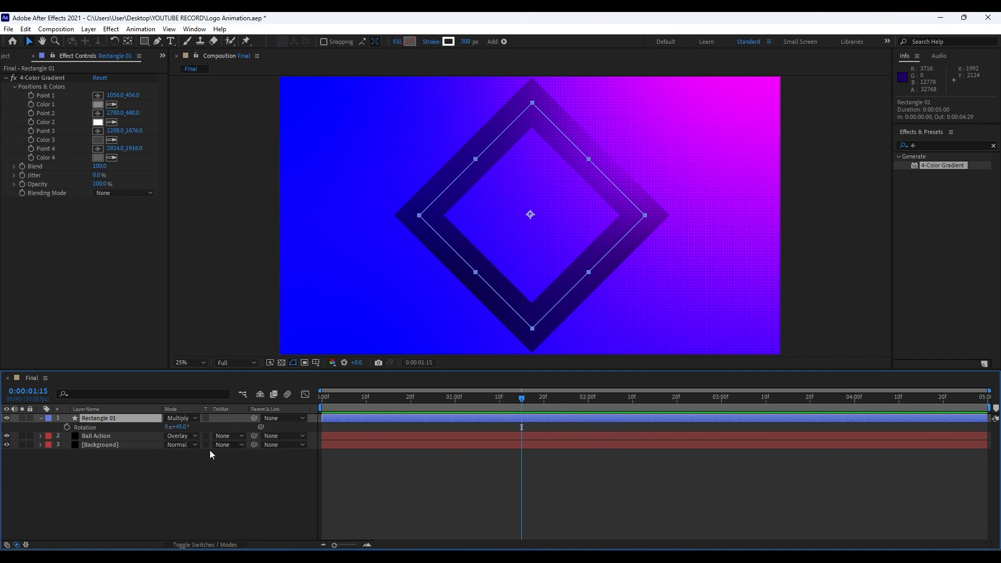
left_click(67, 427)
Set the Rectangle 01 layer's Rotation to -180° at 0:00:00:00 and preview the spin.
left_click_drag(460, 403, 305, 402)
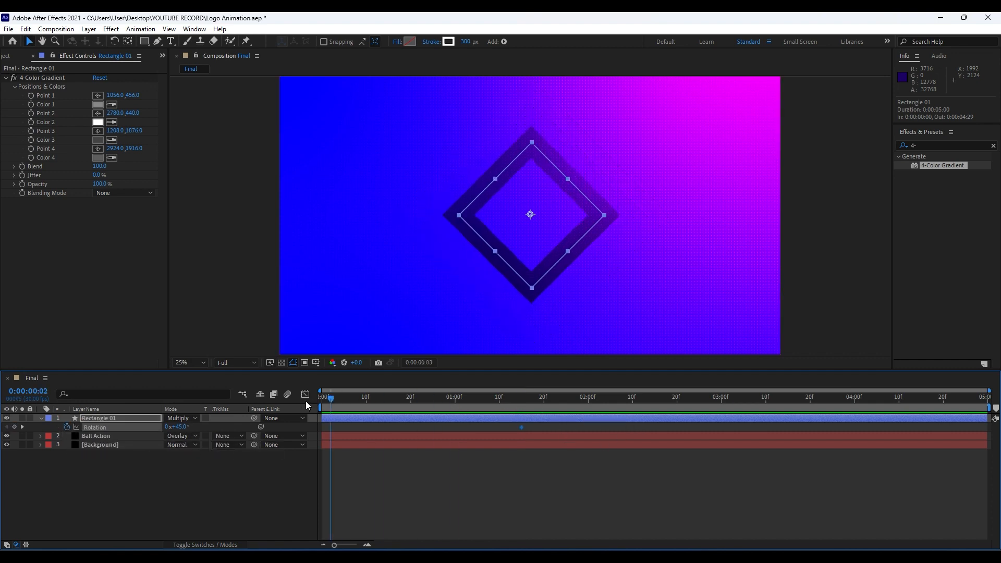
left_click(183, 427)
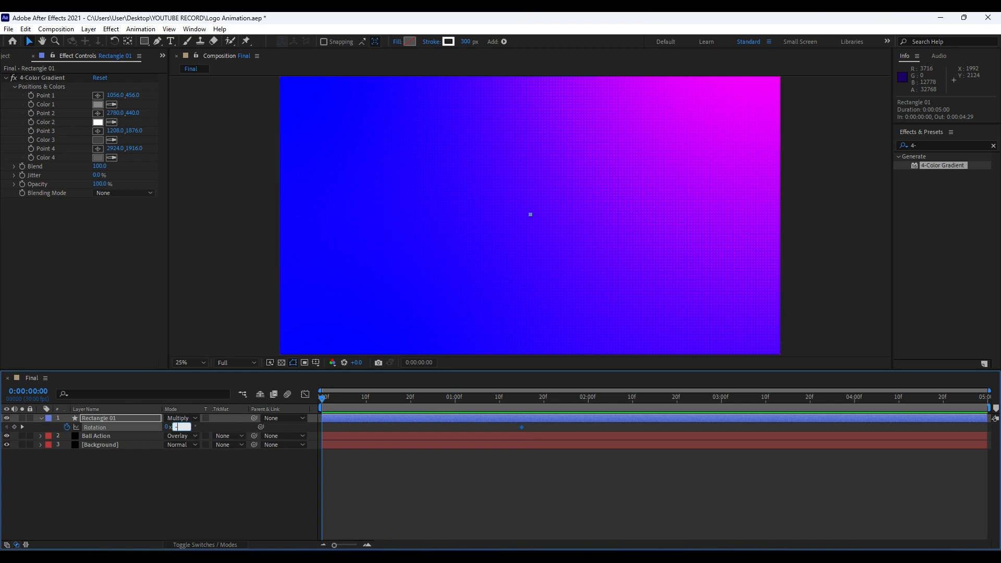
left_click(192, 498)
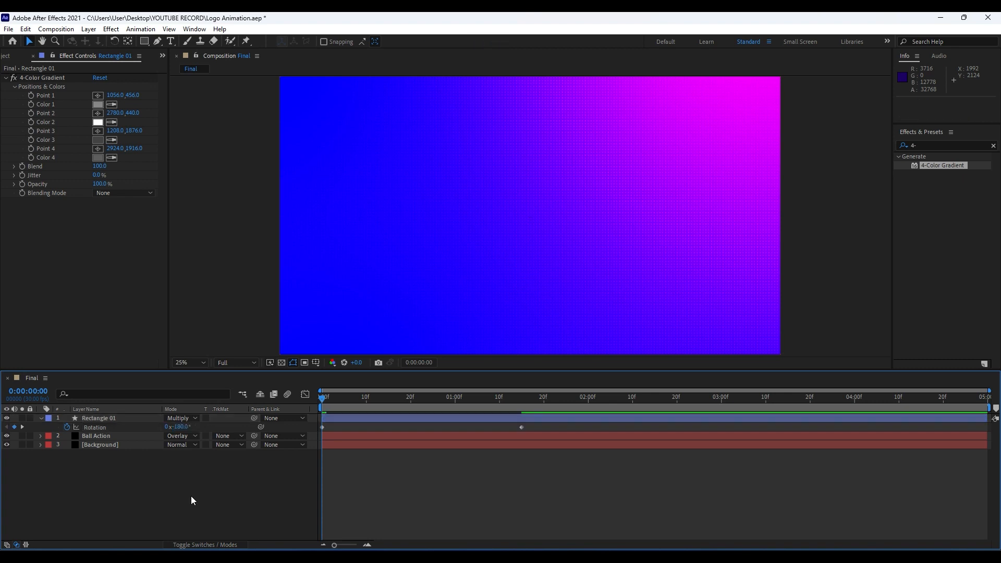
key("space")
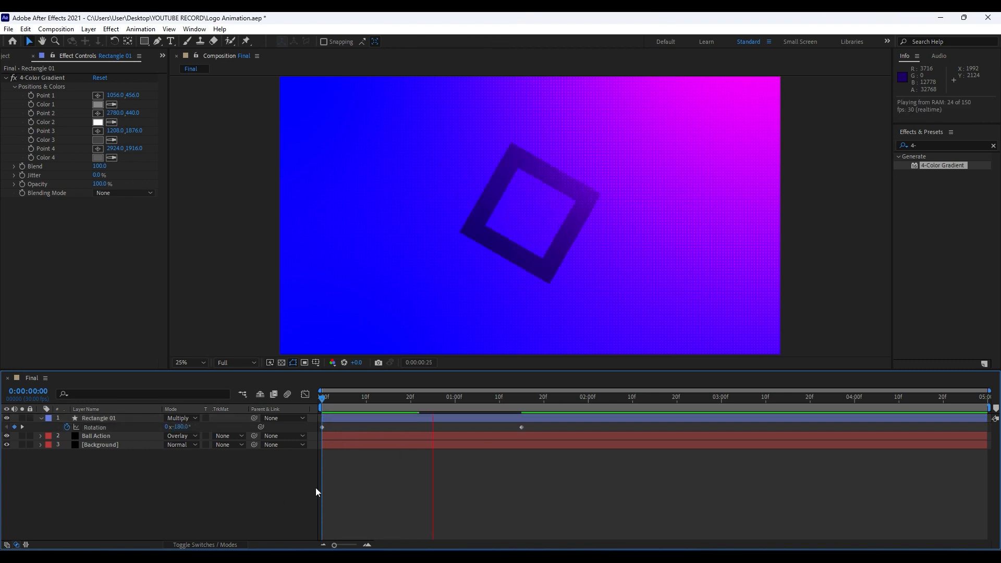
left_click(383, 402)
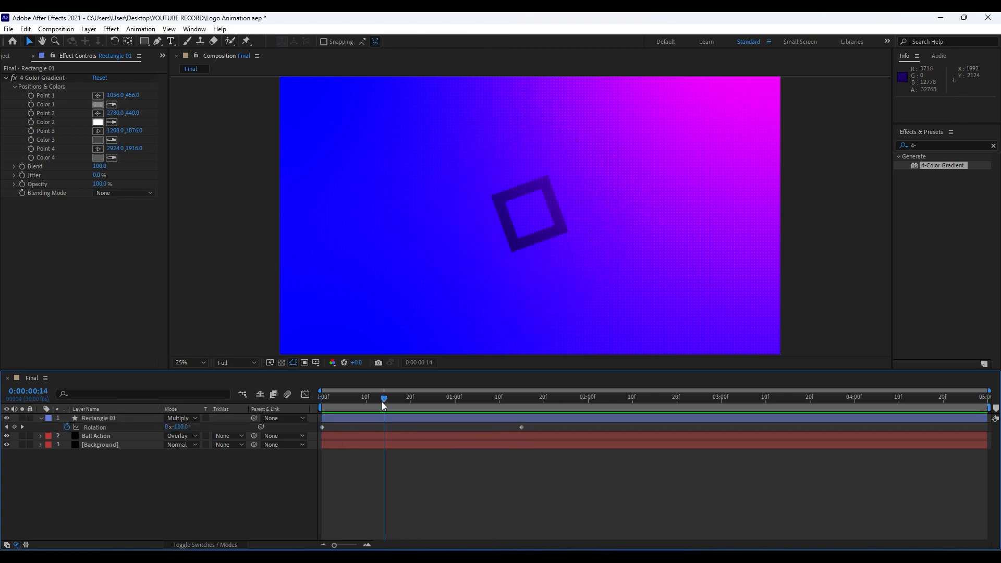
Apply Easy Ease to all Scale and Rotation keyframes of the Rectangle 01 layer.
left_click(99, 418)
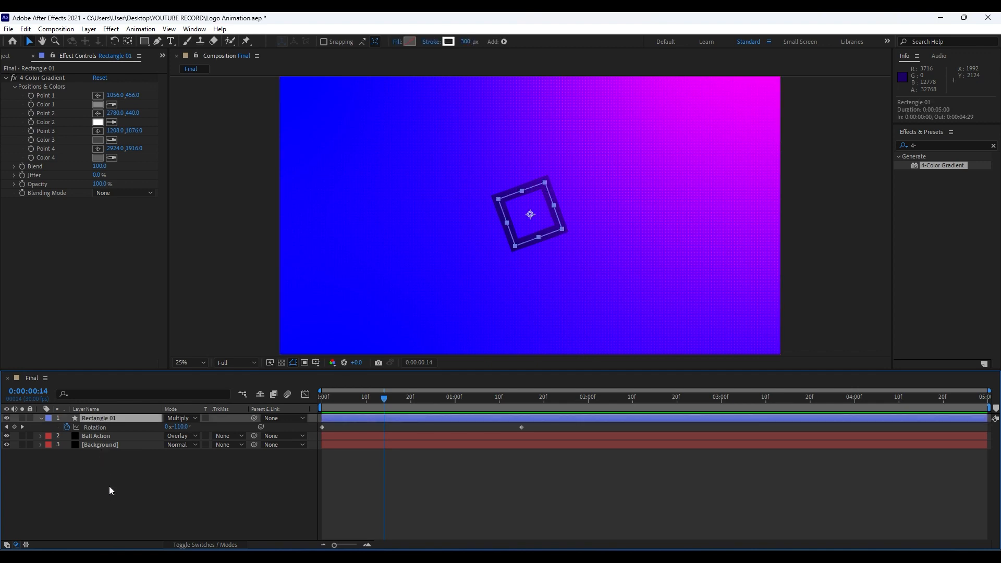
key("shift+s")
left_click_drag(586, 496, 291, 415)
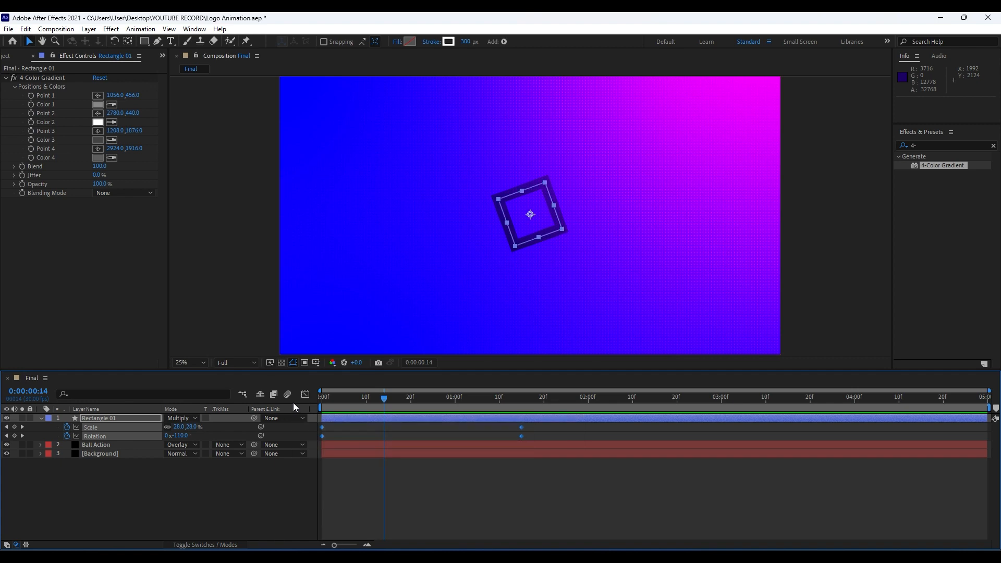
key("F9")
Reshape the Scale and Rotation speed curves into a steep central peak by extending the start and end keyframes' influence toward the middle.
left_click(305, 395)
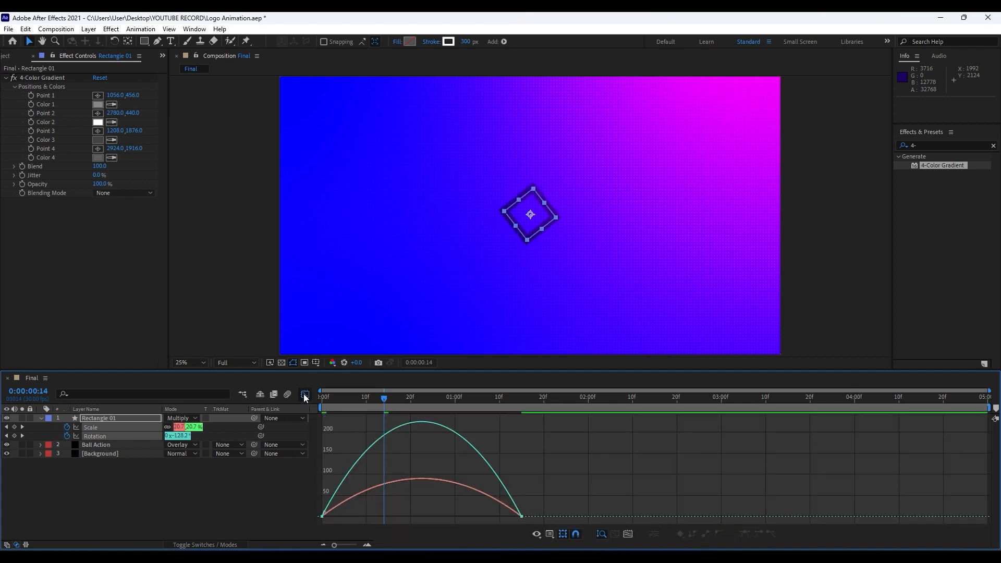
left_click_drag(562, 487, 432, 514)
left_click_drag(374, 502, 414, 515)
right_click(543, 471)
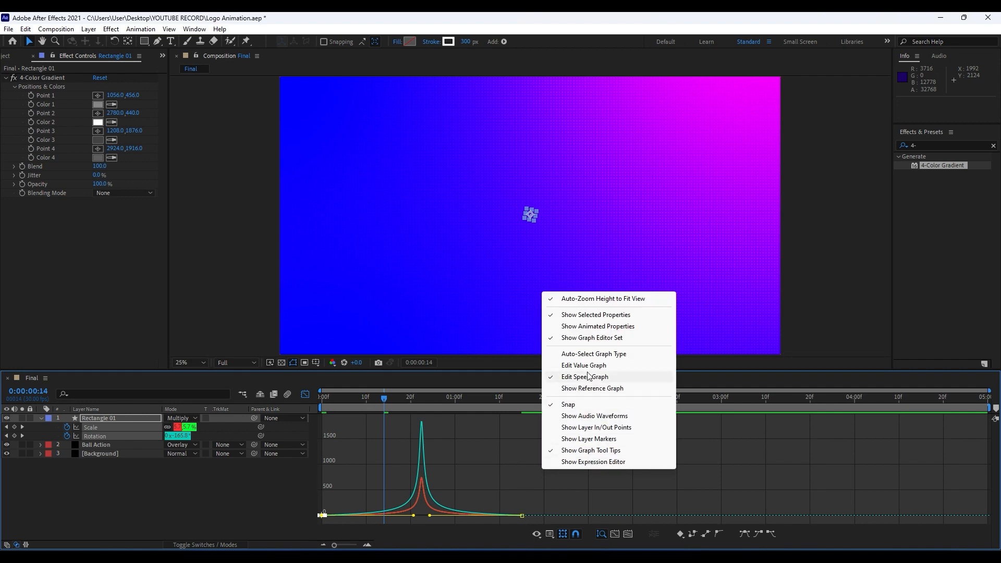
left_click(304, 396)
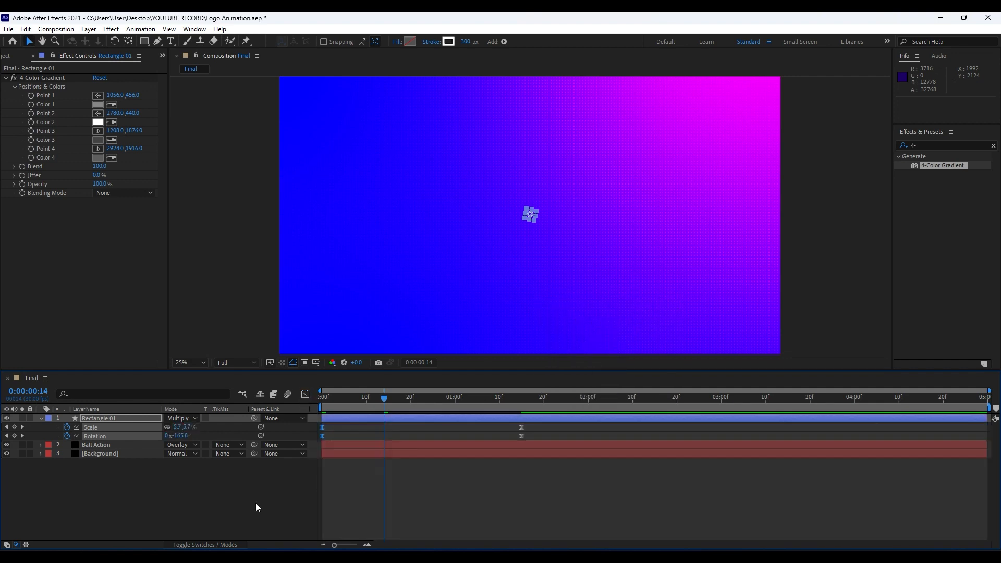
Preview the diamond's eased scale and rotation animation.
key("space")
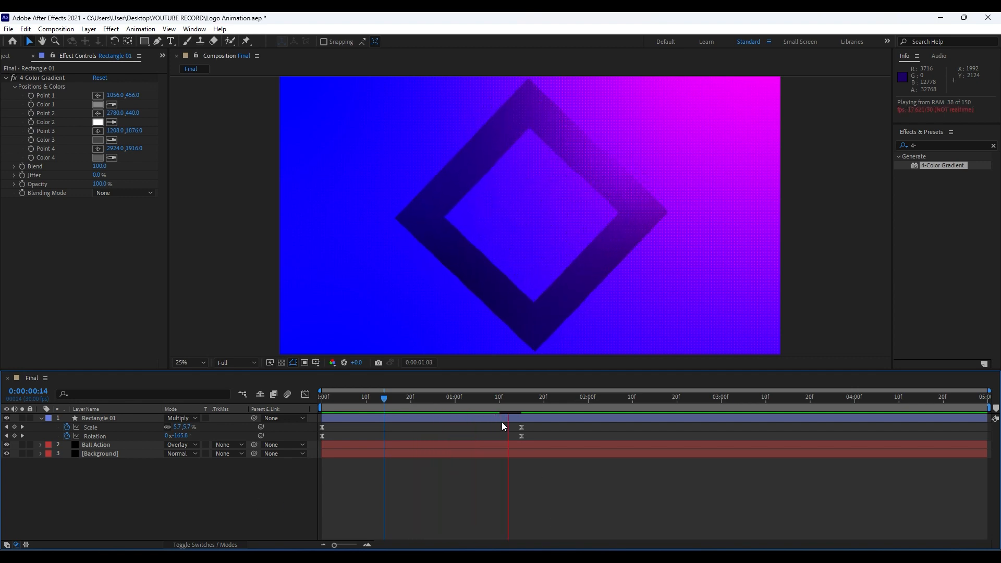
left_click(489, 408)
key("space")
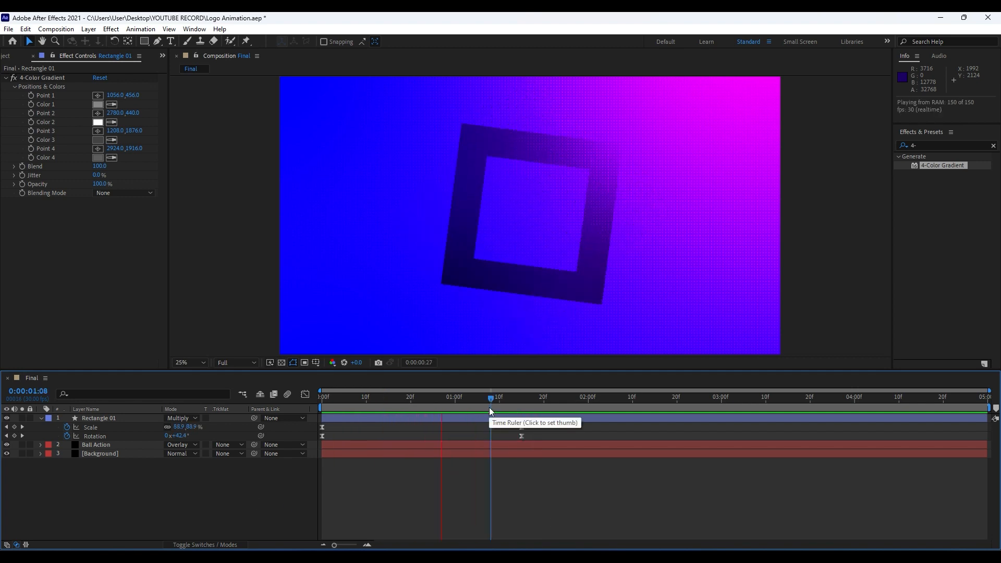
key("space")
left_click(558, 400)
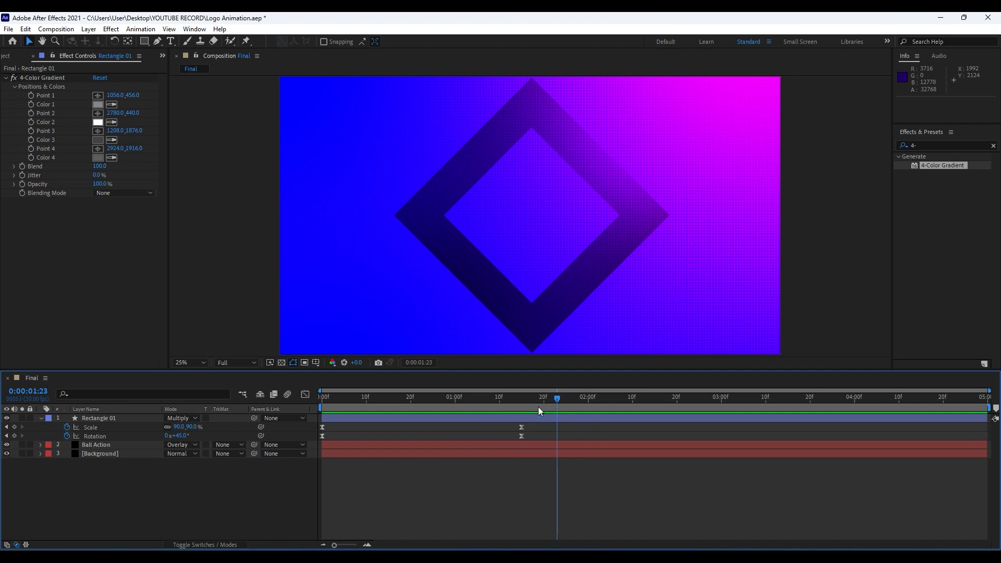
Duplicate the Rectangle 01 layer, place the copy beneath the original and rename it Rectangle 01 - Shadow.
left_click(41, 419)
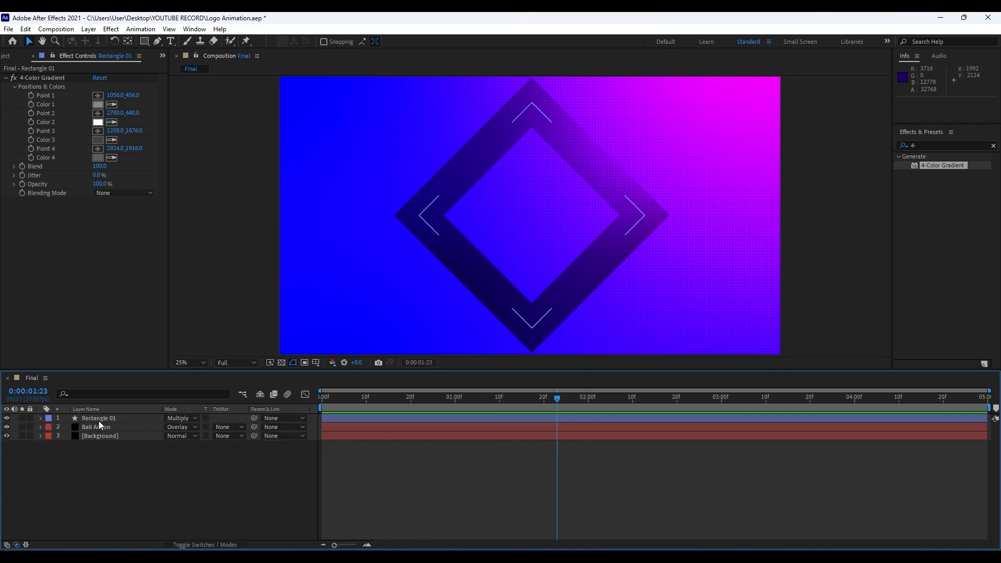
left_click(114, 421)
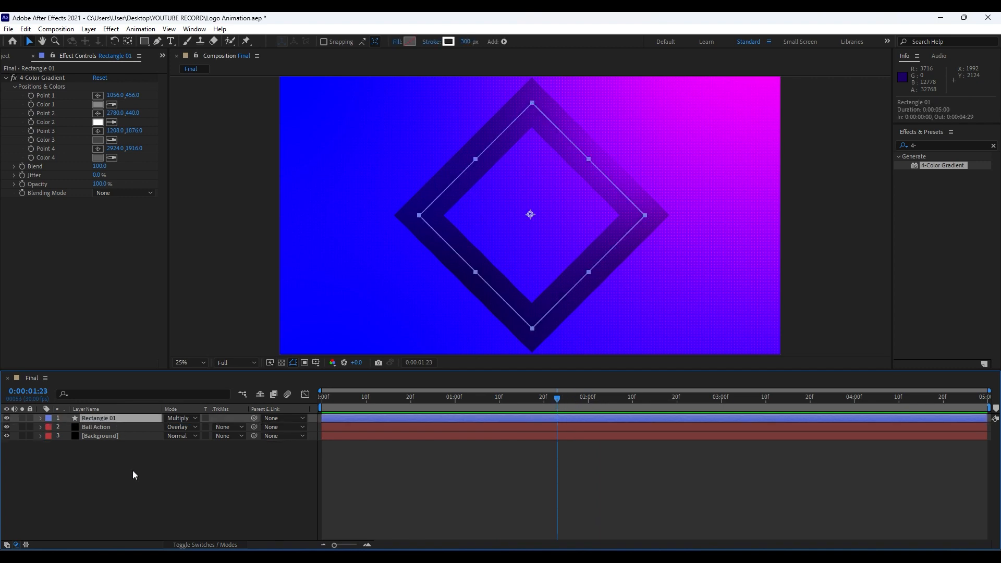
key("ctrl+d")
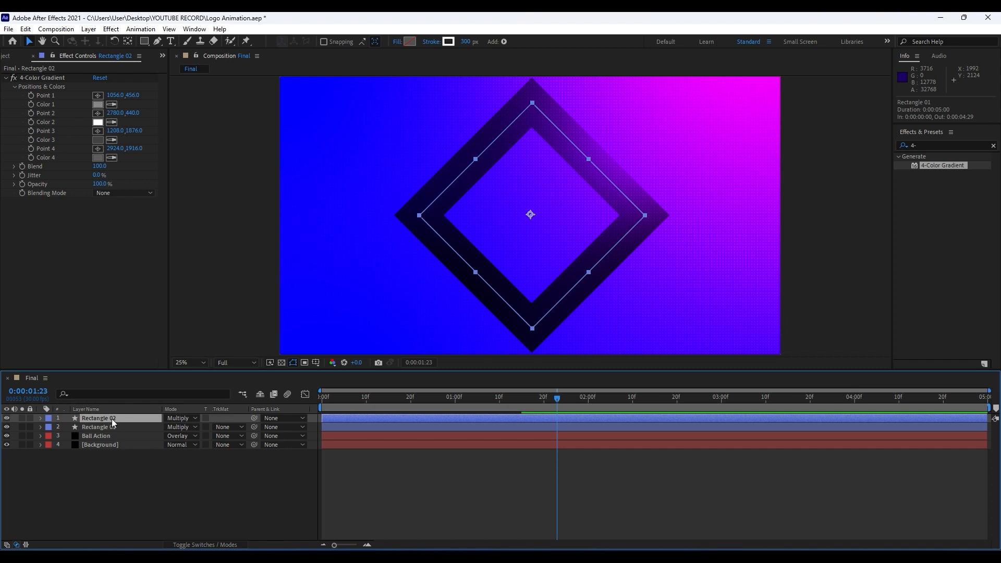
left_click_drag(120, 421, 119, 430)
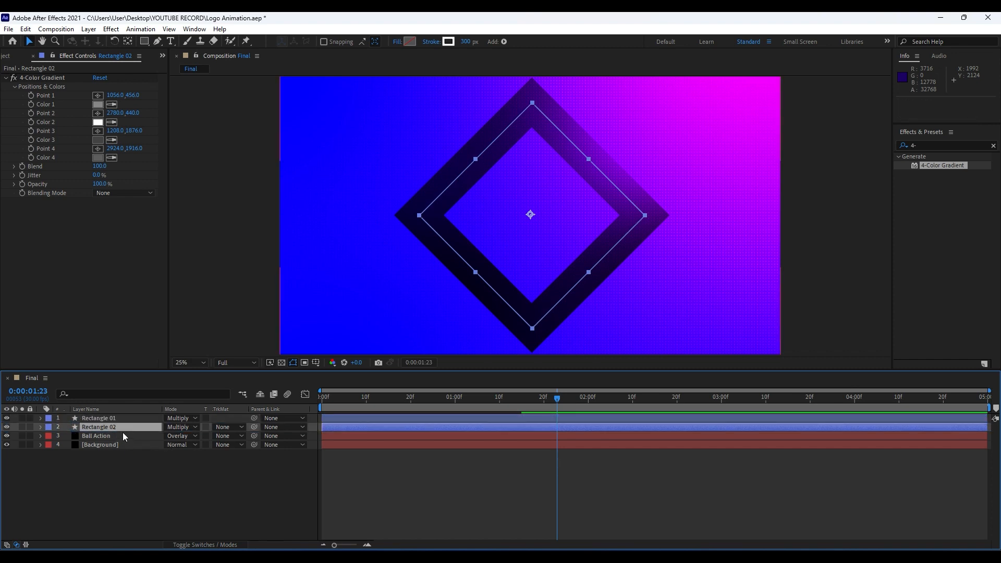
key("Return")
type("Rectangle 01 - Shadow")
left_click(171, 504)
Remove the 4-Color Gradient effect from the Rectangle 01 - Shadow layer.
left_click(121, 430)
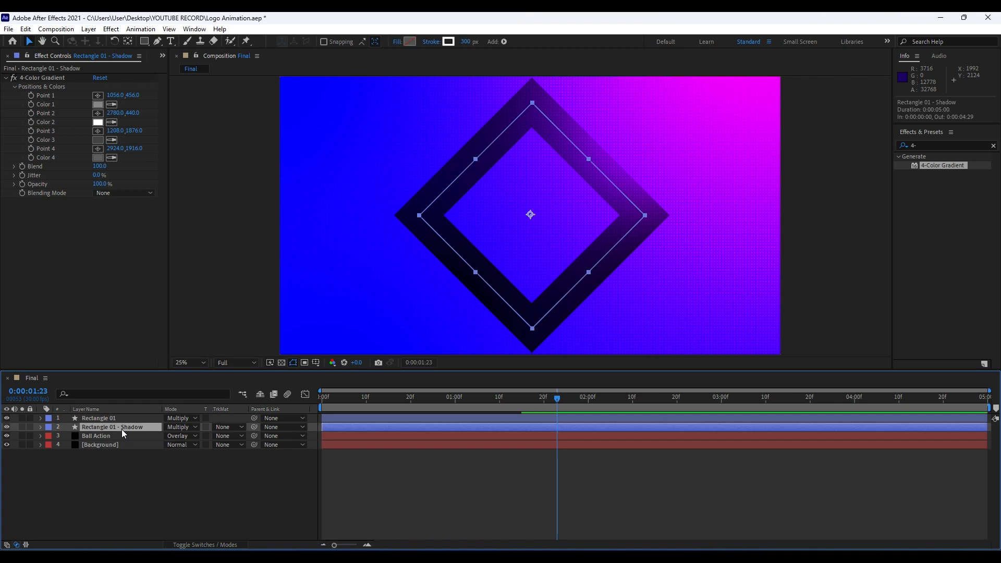
left_click(46, 78)
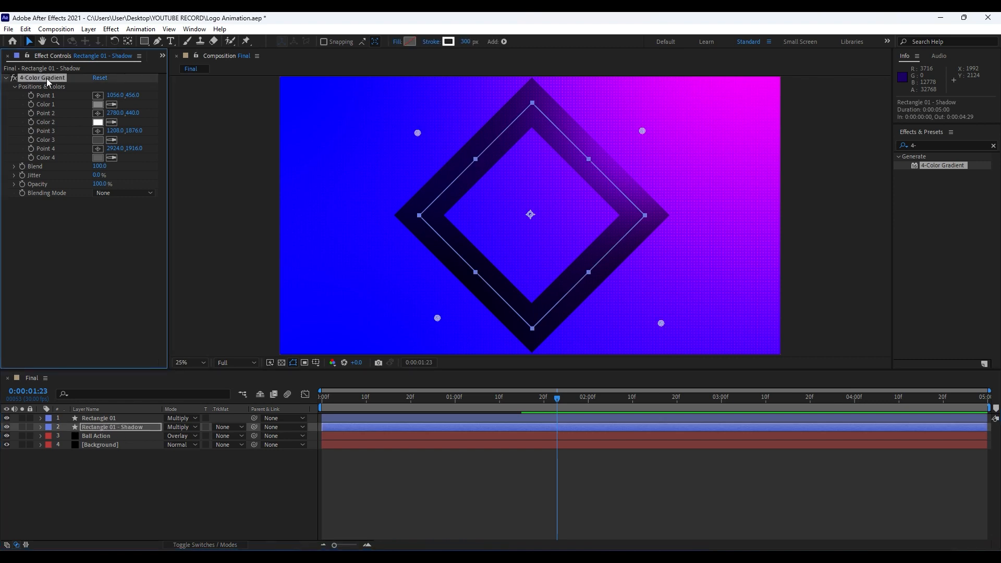
key("Delete")
Apply the Fill effect to the Rectangle 01 - Shadow layer and set its color to black 000000.
left_click(939, 145)
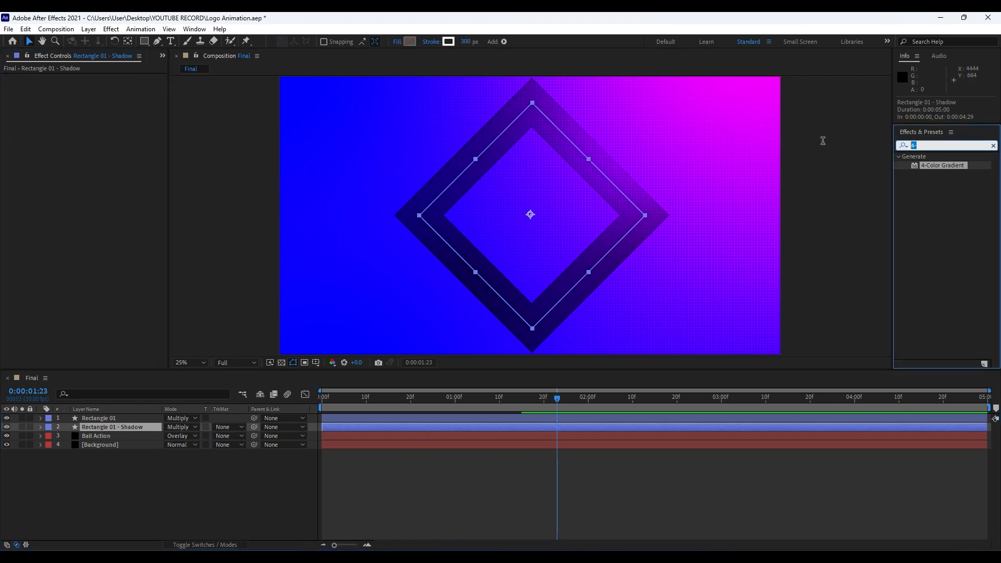
type("fill")
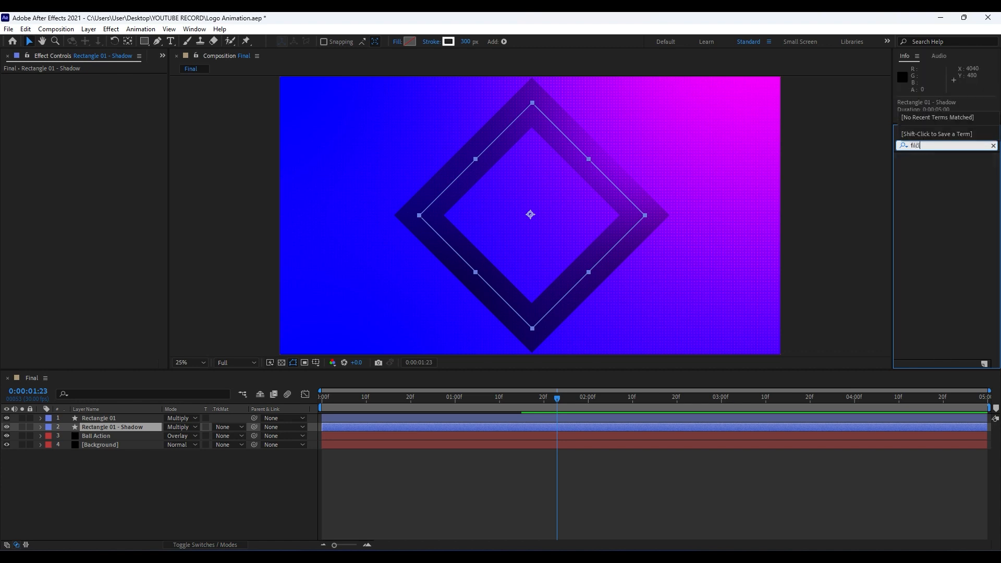
left_click_drag(934, 210, 145, 430)
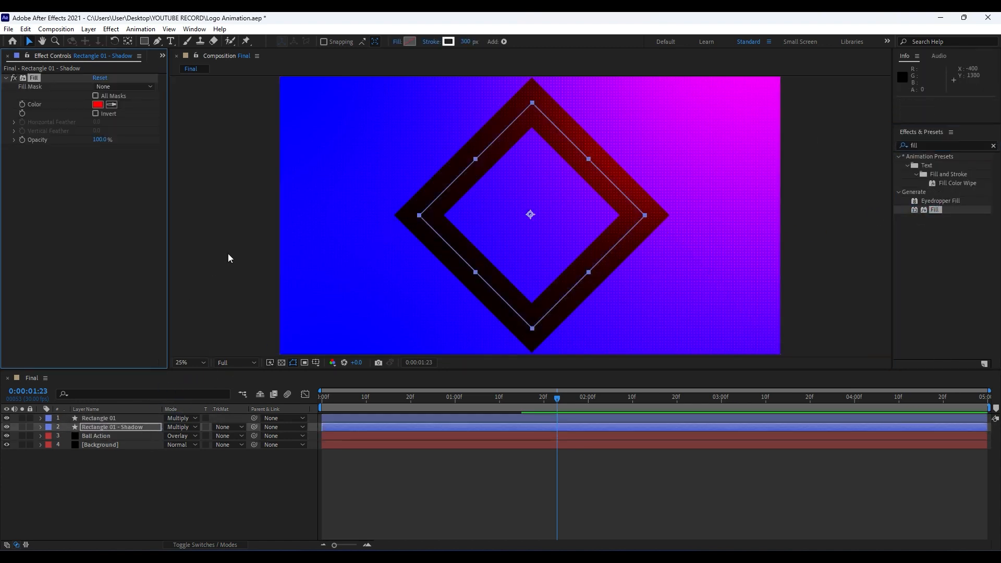
left_click(97, 106)
left_click_drag(410, 443, 300, 528)
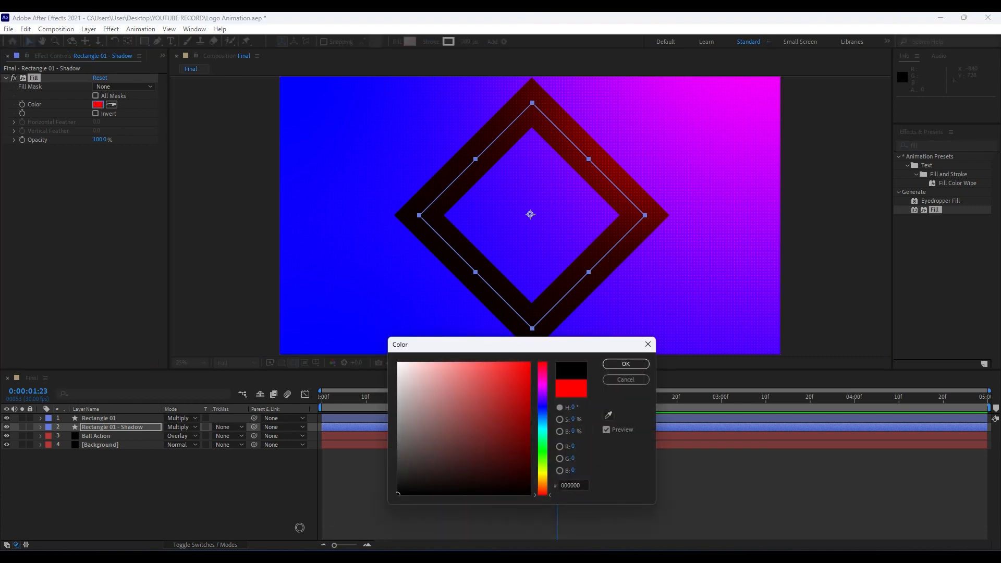
left_click(626, 364)
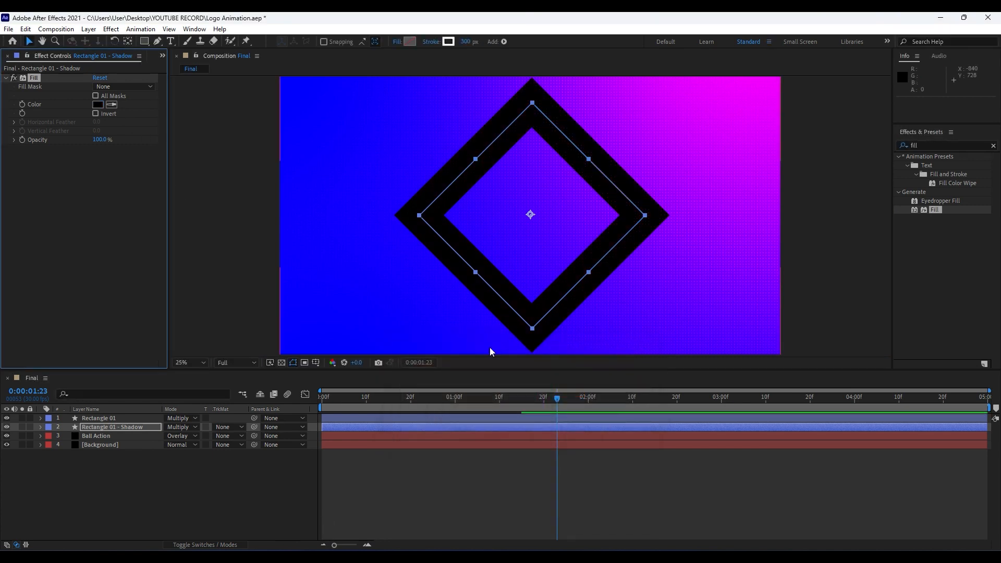
Apply CC Radial Fast Blur to the Rectangle 01 - Shadow layer and place its center at about 620,196.
left_click(935, 144)
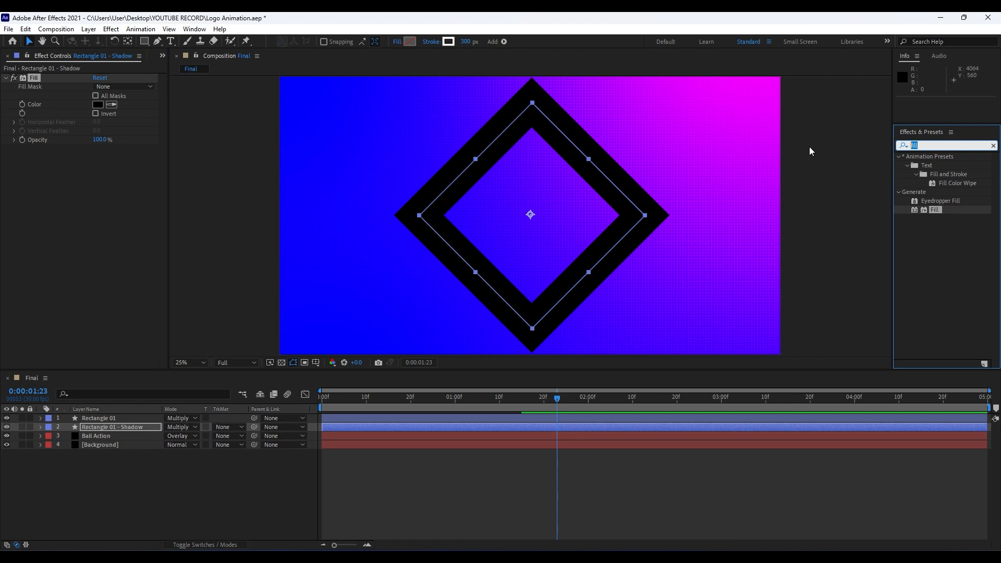
type("radial fas")
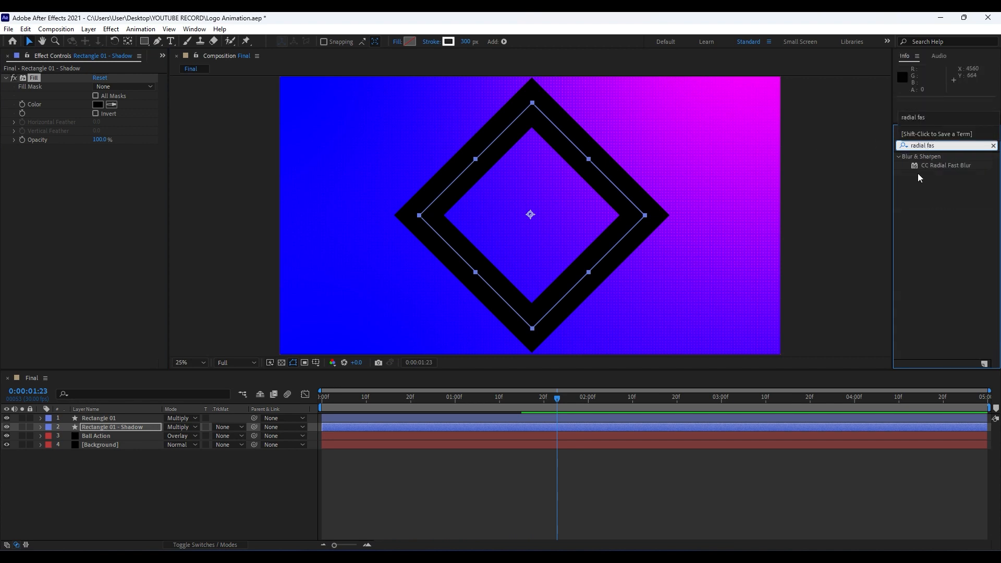
left_click_drag(938, 165, 134, 428)
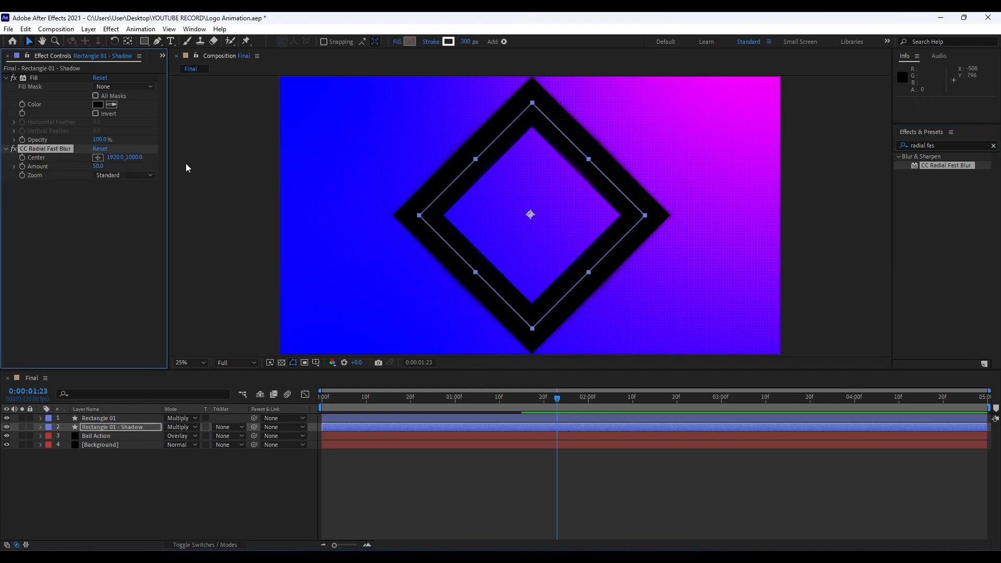
left_click(97, 158)
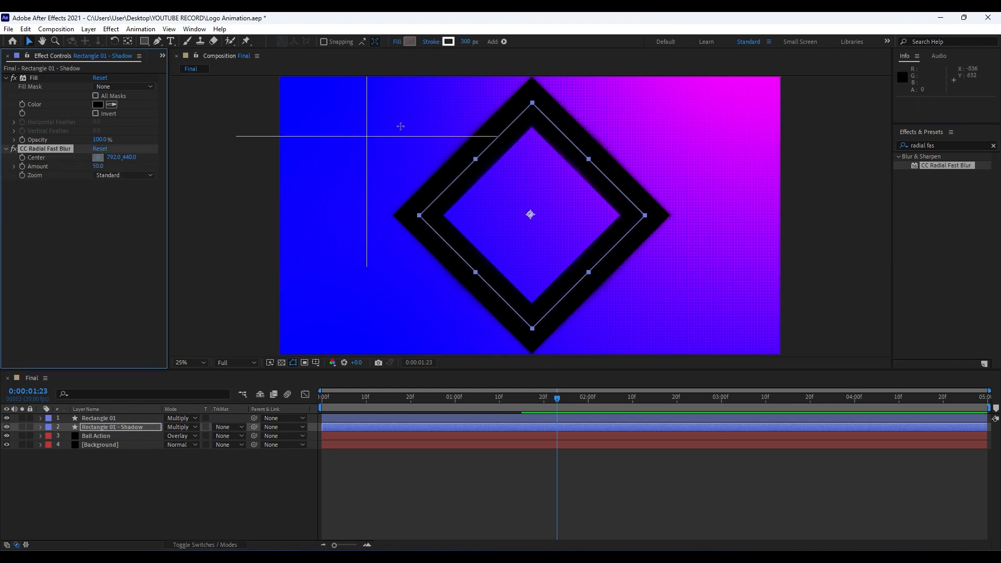
left_click(377, 115)
left_click_drag(377, 113, 361, 99)
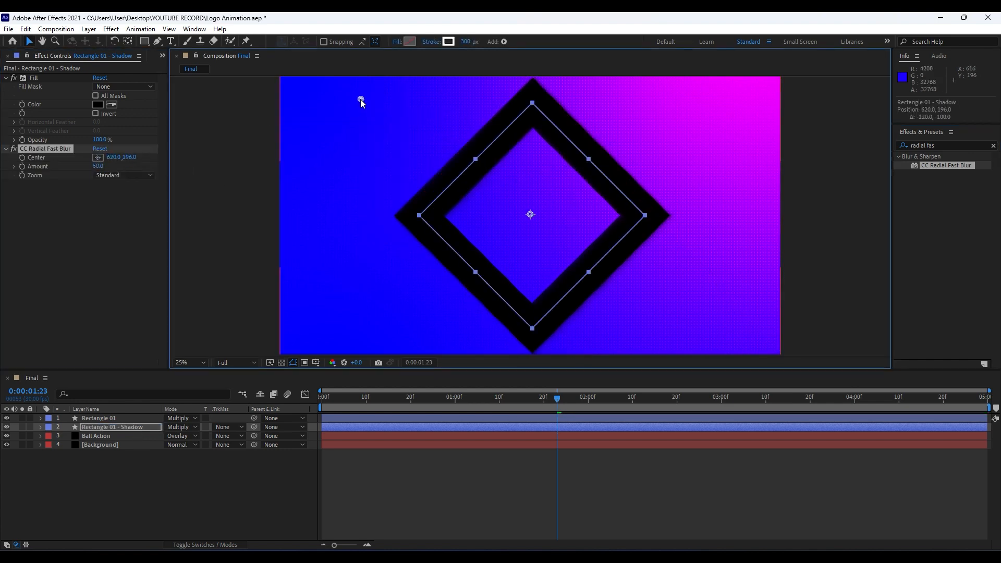
Set the CC Radial Fast Blur amount on the Rectangle 01 - Shadow layer to 85.
left_click_drag(98, 166, 127, 170)
left_click(99, 168)
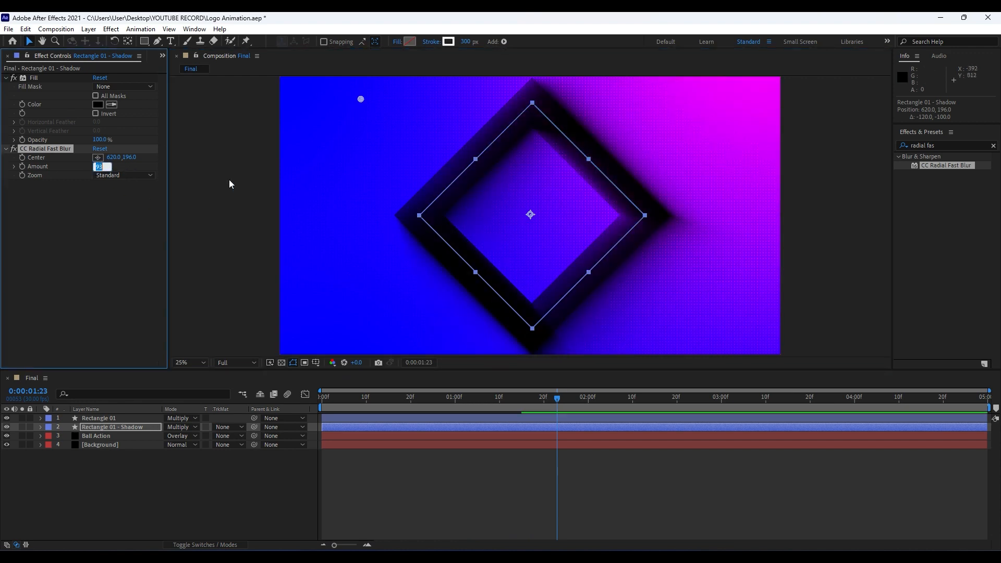
type("85")
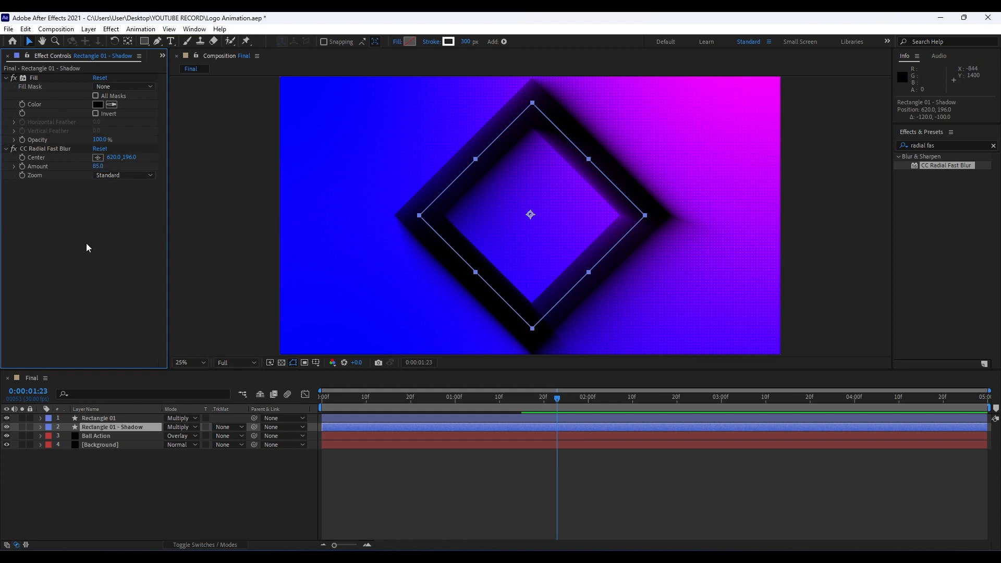
left_click(90, 246)
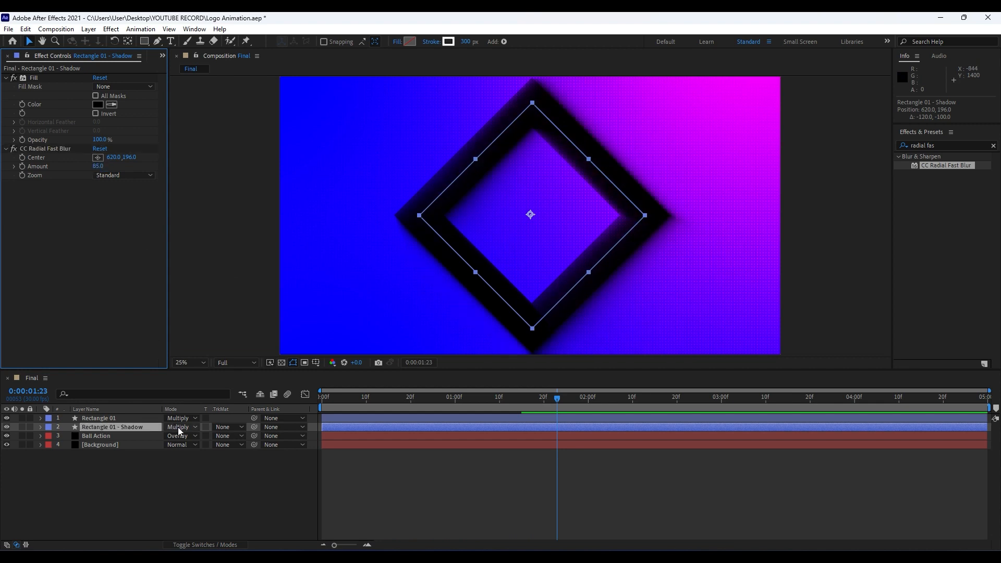
Change the blending mode of the Rectangle 01 - Shadow layer to Normal.
left_click(182, 432)
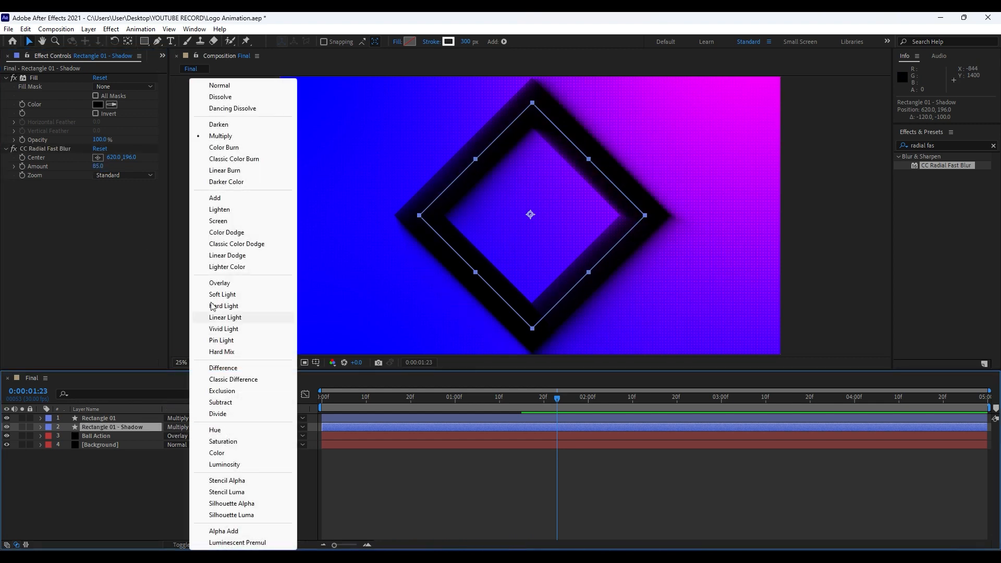
left_click(228, 88)
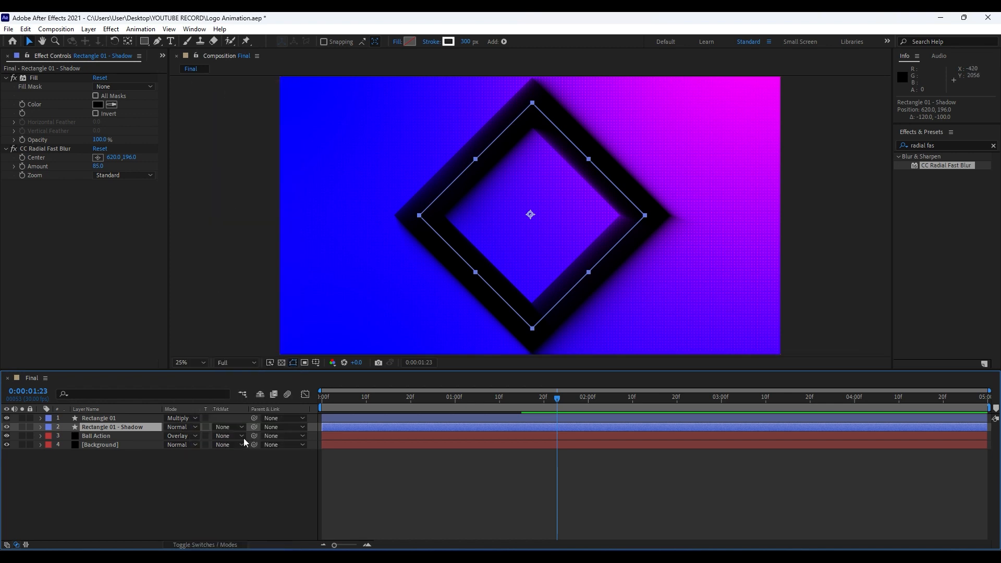
left_click(249, 486)
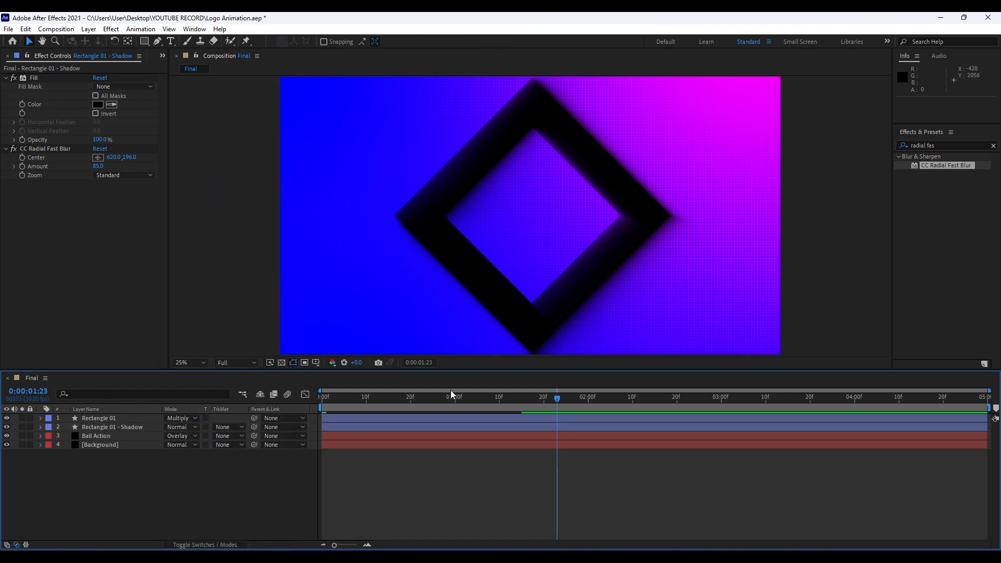
Preview the diamond animation with its shadow, park the playhead at 0:00:01:20 and save the project.
key("space")
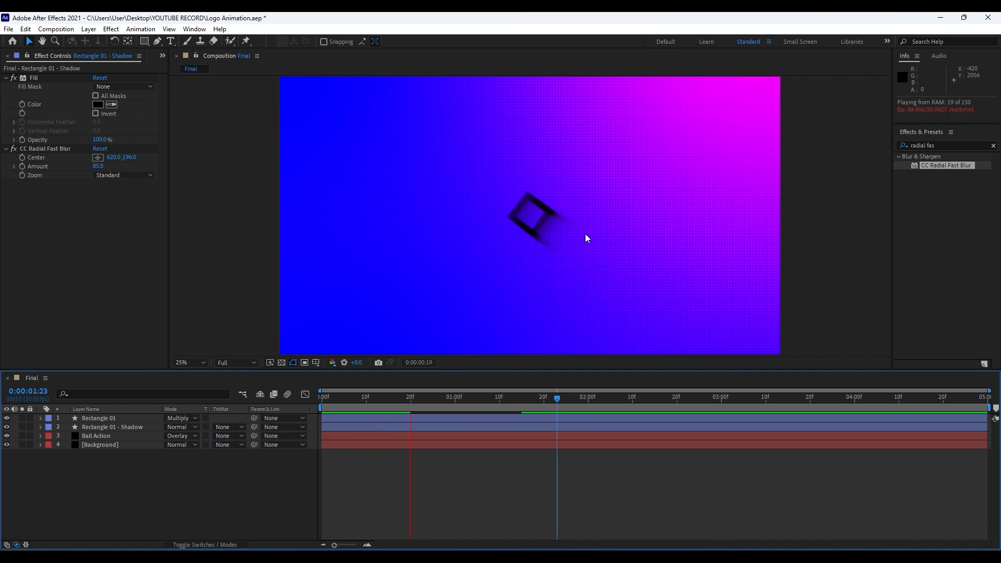
left_click(553, 402)
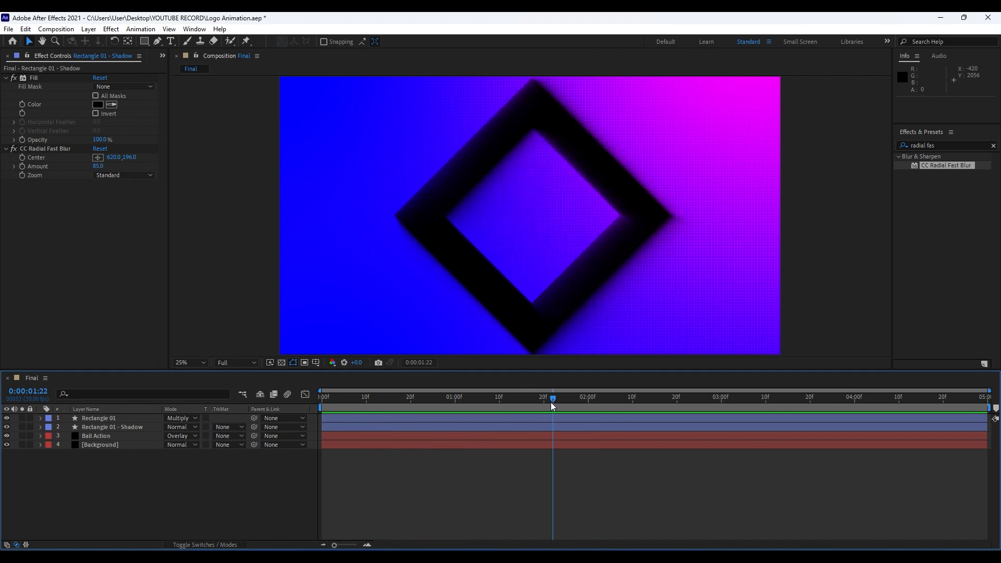
left_click_drag(553, 402, 545, 404)
key("ctrl+s")
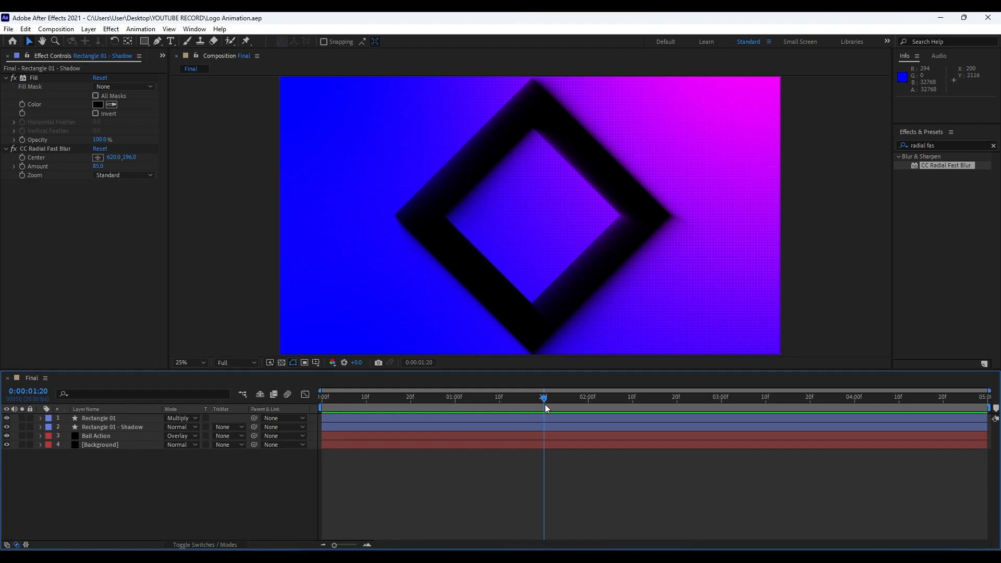
Set the opacity of the Rectangle 01 layer to 60%.
left_click(115, 419)
key("t")
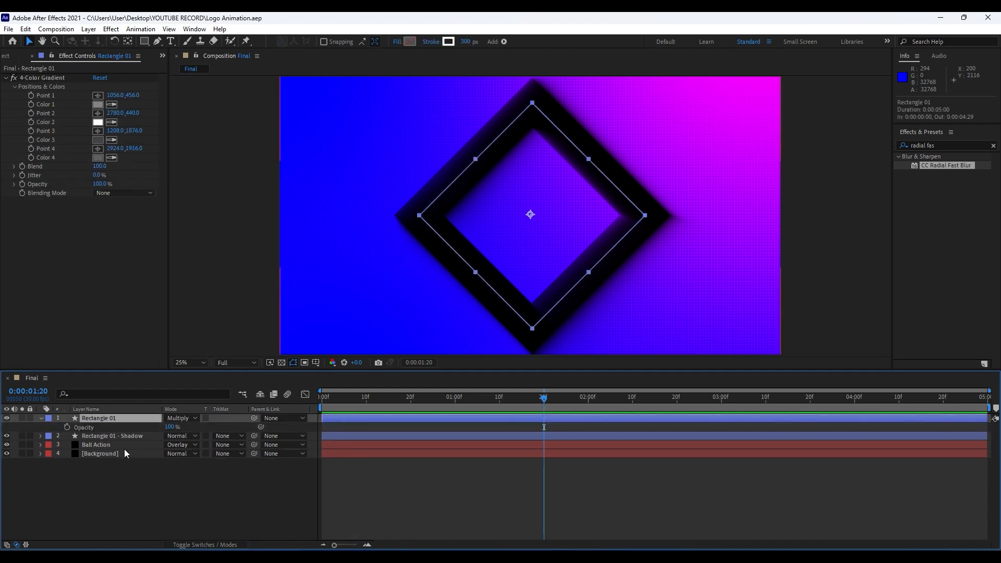
left_click(169, 428)
type("60")
key("Return")
left_click(168, 495)
left_click(41, 418)
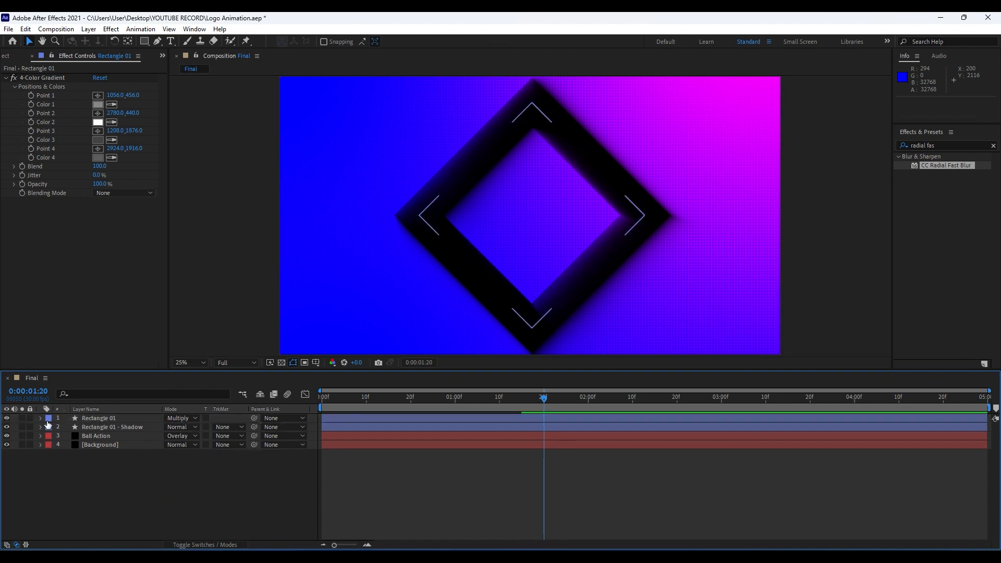
Set the opacity of the Rectangle 01 - Shadow layer to 40%.
left_click(139, 426)
key("t")
left_click(171, 436)
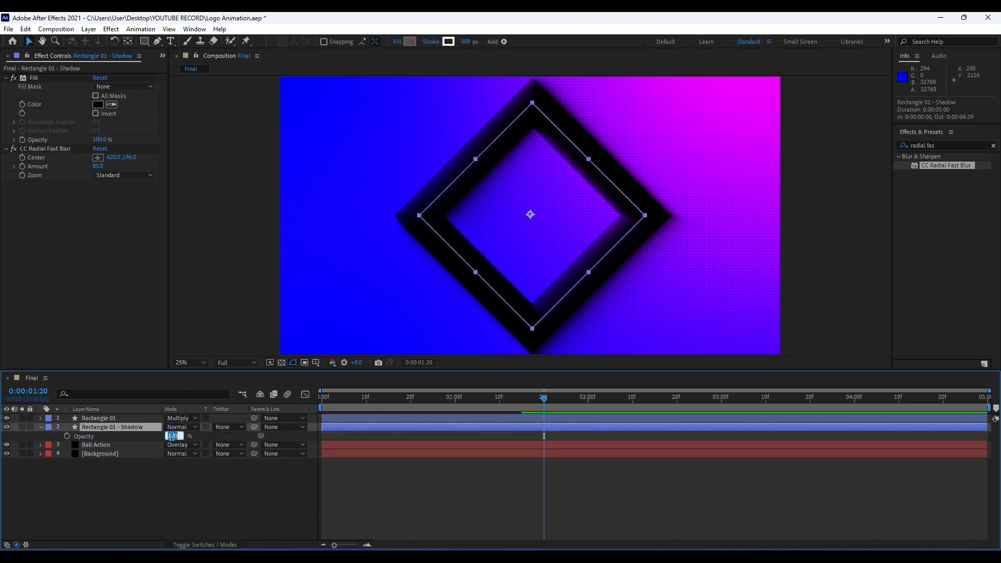
type("40")
key("Return")
left_click(191, 495)
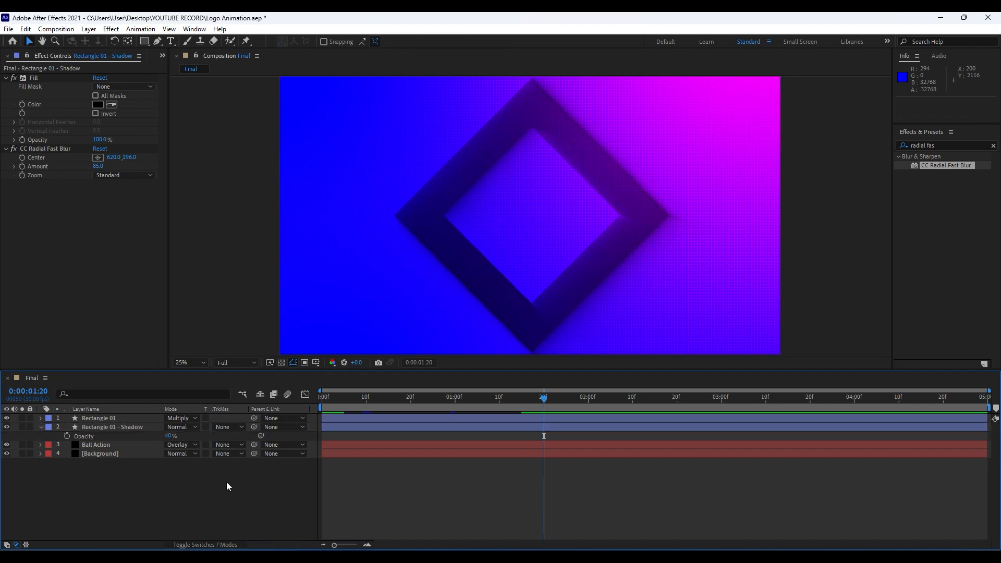
left_click(41, 428)
Scrub to 0:00:01:09, duplicate the Rectangle 01 layer and set the duplicate's opacity to 100%.
left_click(406, 400)
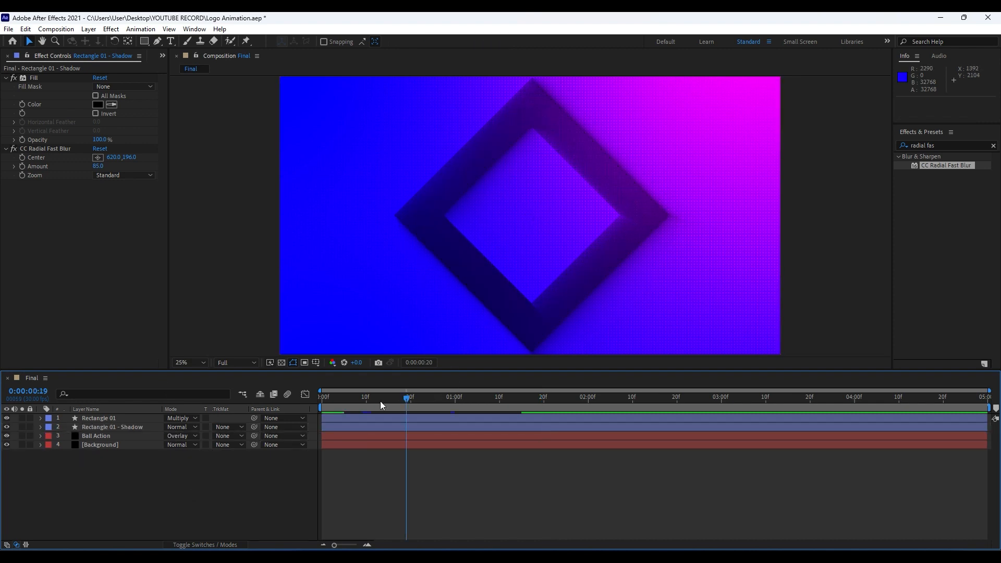
left_click_drag(380, 402, 565, 389)
left_click_drag(362, 399, 496, 406)
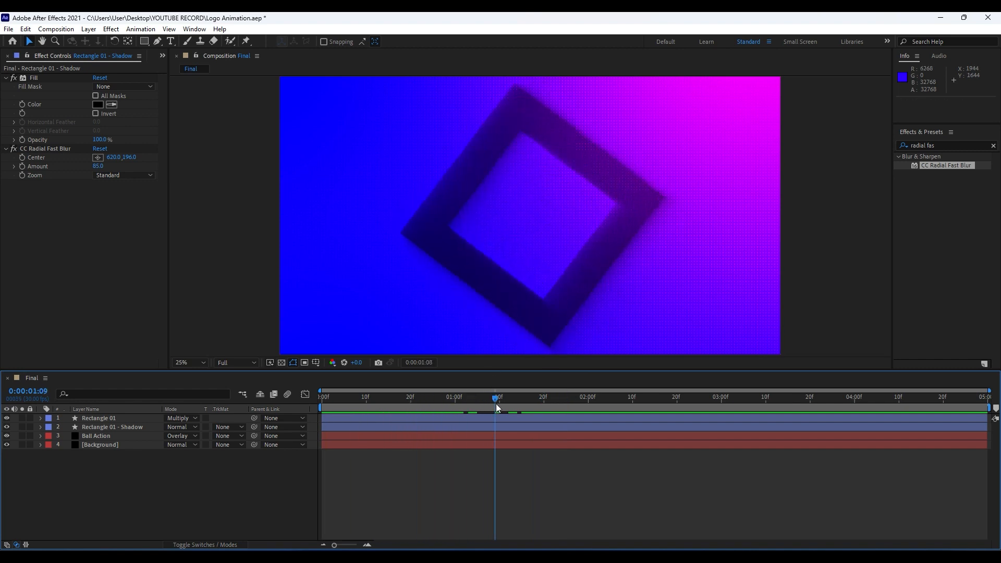
left_click(115, 419)
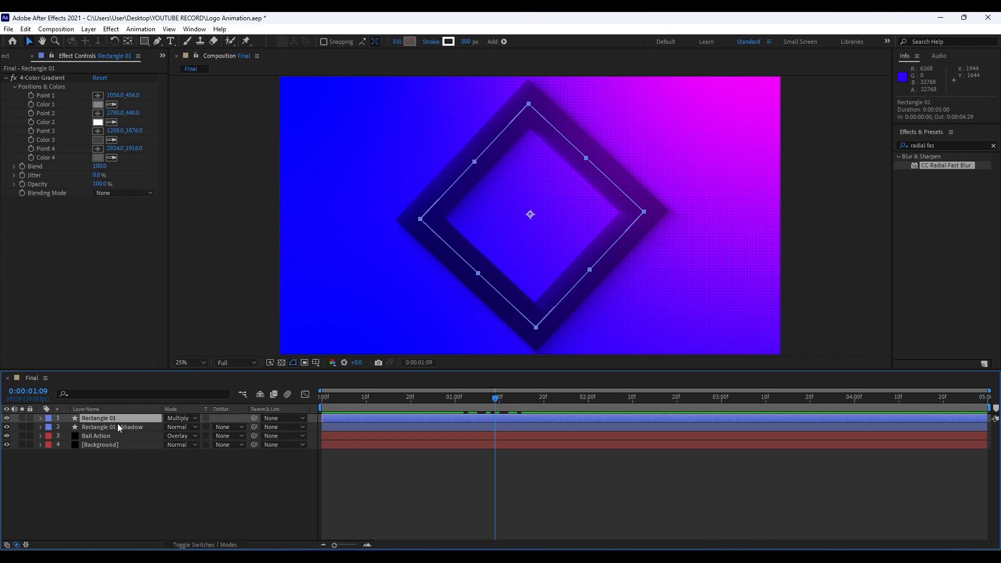
key("ctrl+d")
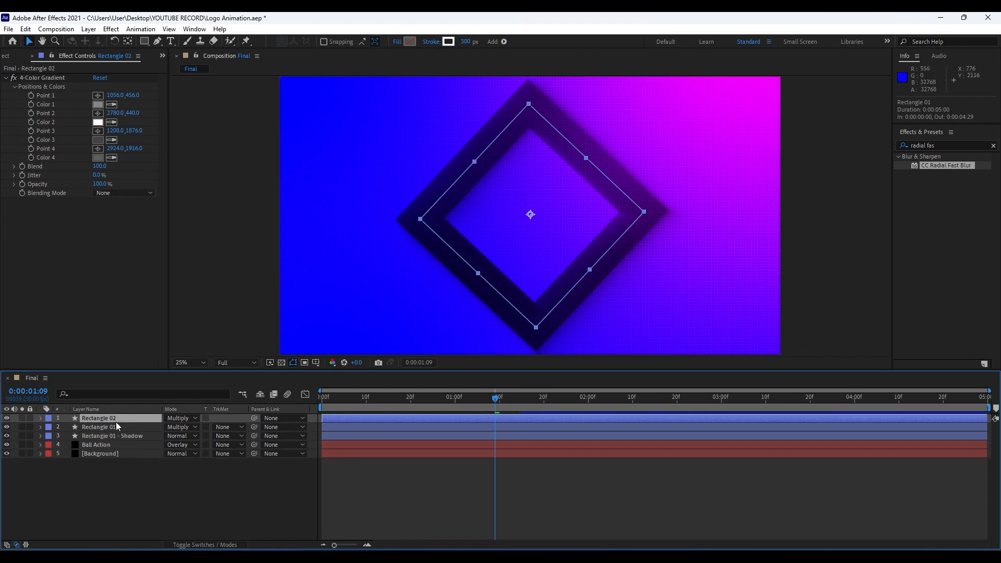
key("t")
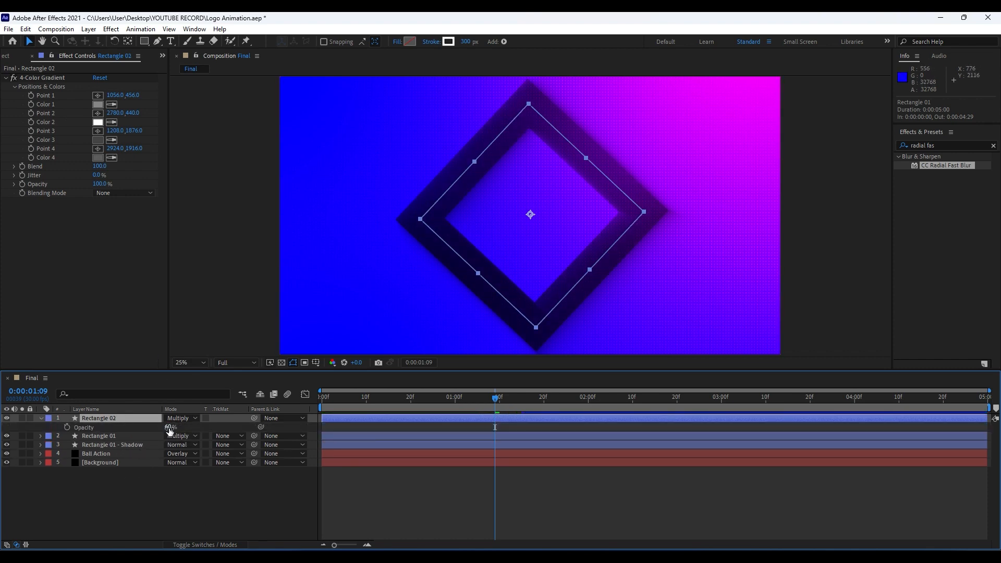
left_click(170, 428)
type("100")
left_click(158, 492)
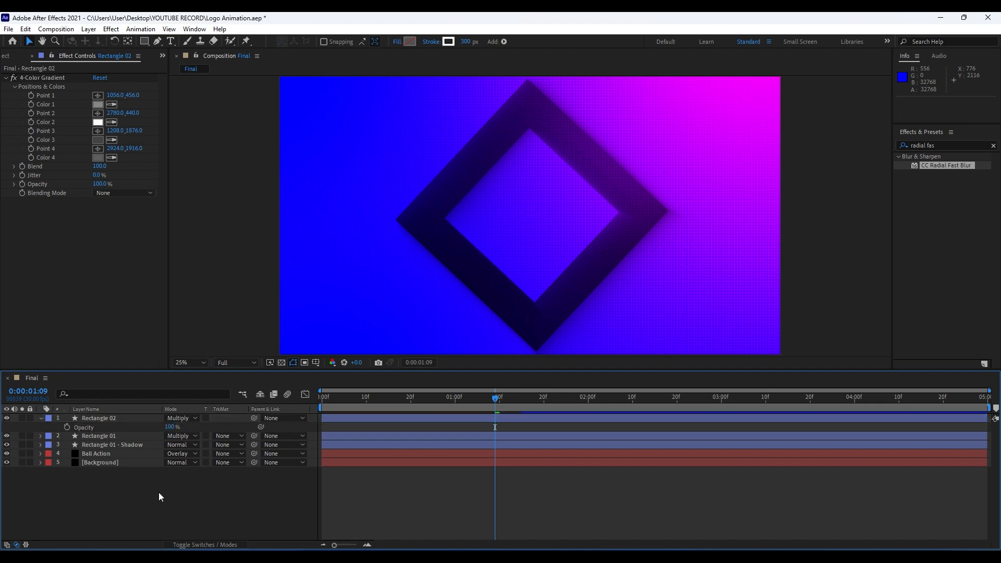
Set the stroke width of the Rectangle 02 shape to 200 px.
left_click(467, 41)
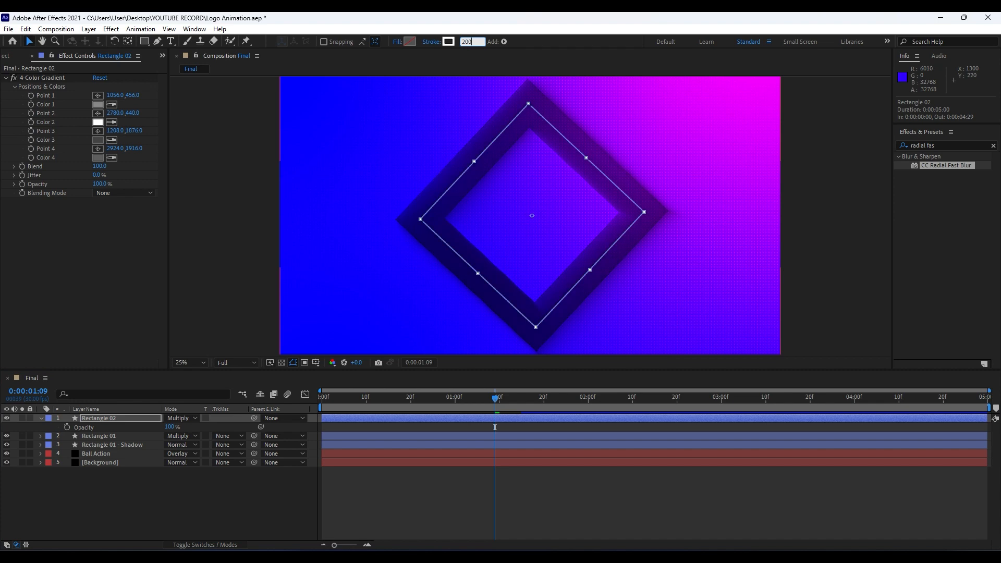
type("200")
left_click(145, 286)
left_click(114, 481)
Find the Venetian Blinds transition effect and apply it to the Rectangle 02 layer.
left_click(102, 419)
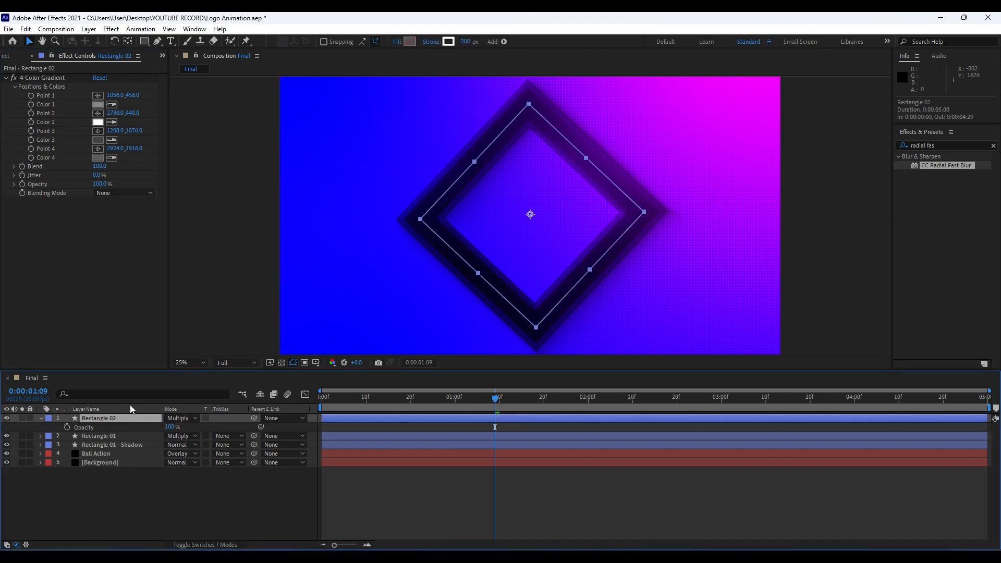
left_click_drag(945, 146, 761, 145)
type("venetian")
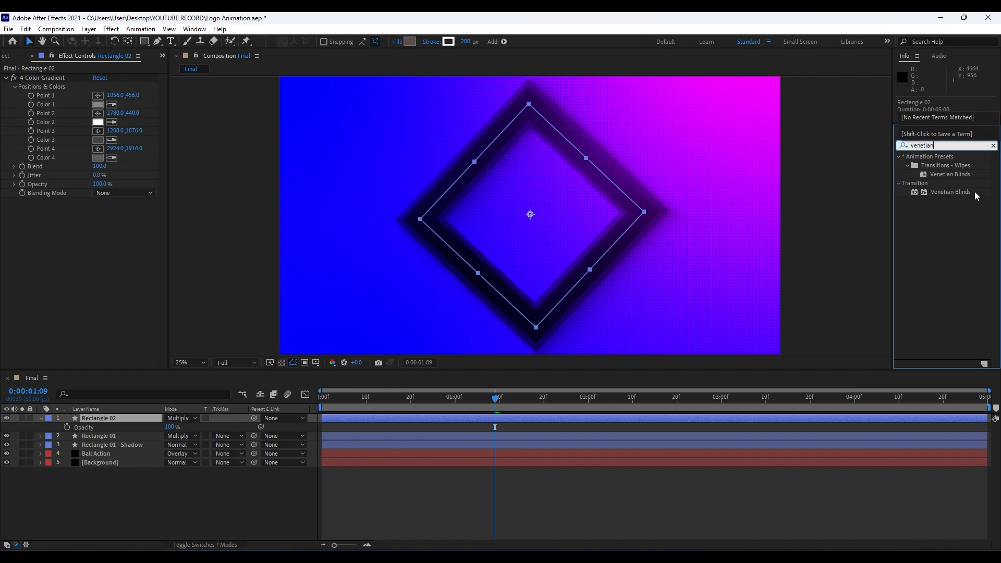
left_click_drag(951, 192, 105, 420)
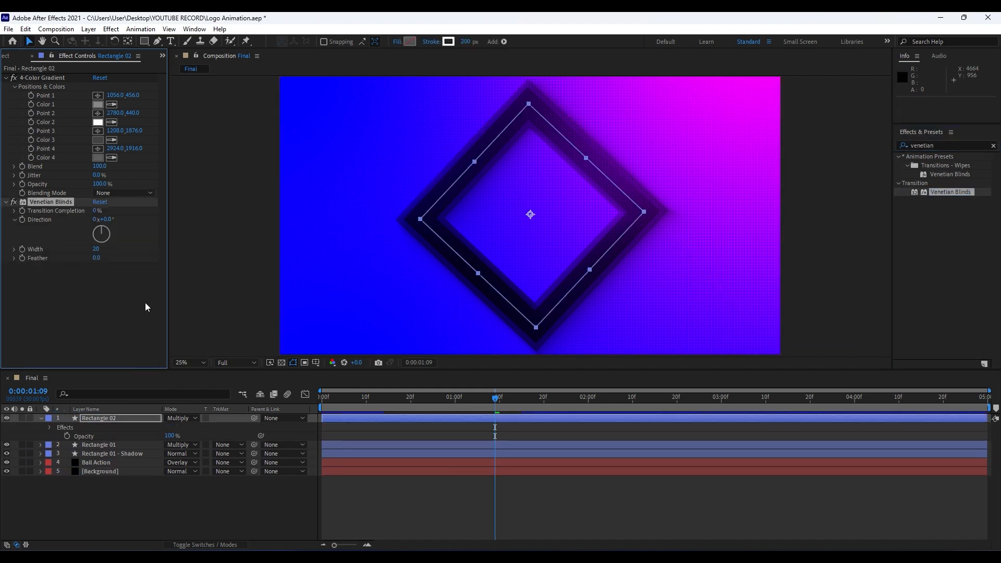
Set Venetian Blinds on Rectangle 02 to 70% transition completion, a 90° direction and a width of 40.
left_click(96, 212)
key("Return")
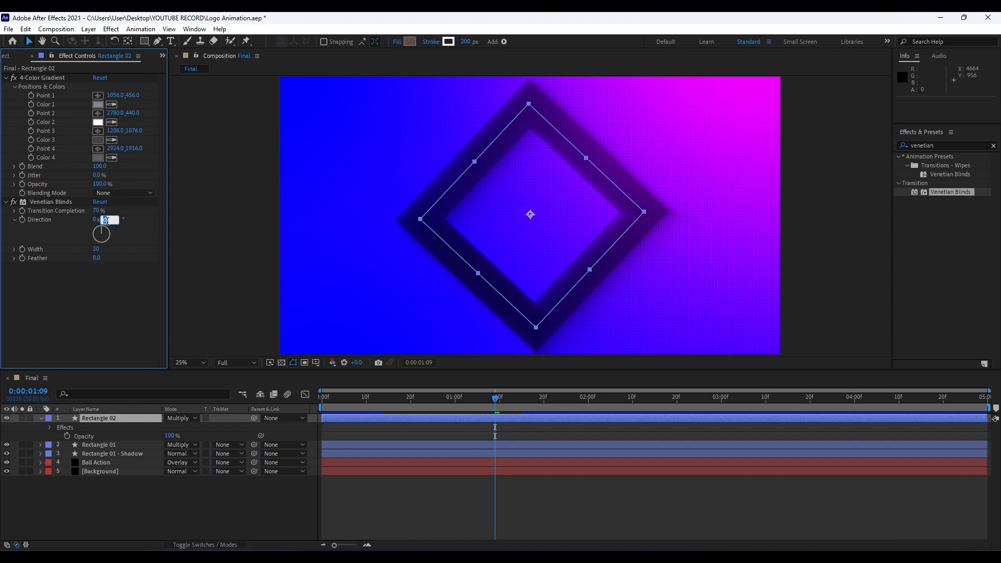
type("0")
key("Return")
left_click(96, 249)
type("40")
key("Return")
scroll(531, 299, "up", 2)
scroll(531, 299, "down", 2)
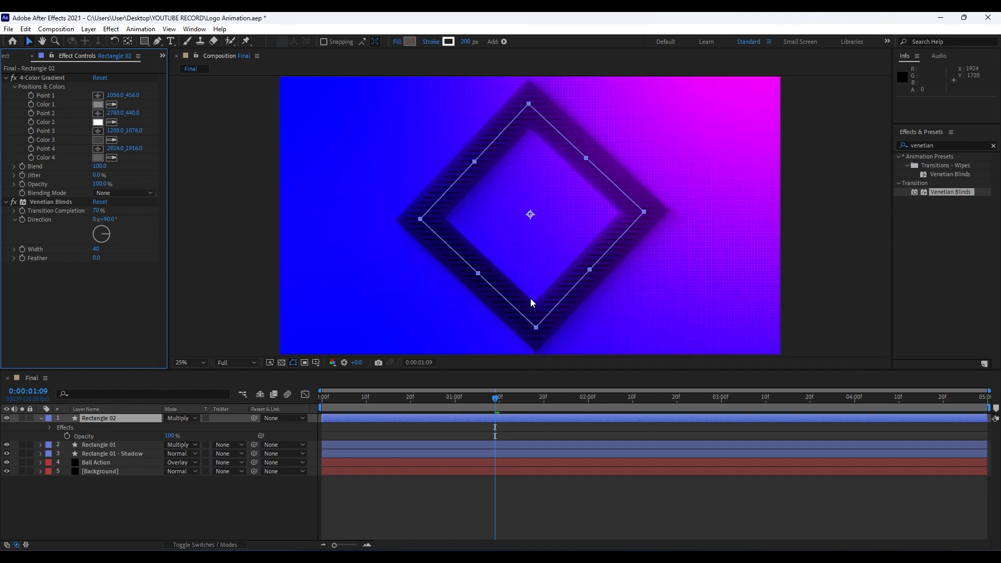
left_click(194, 515)
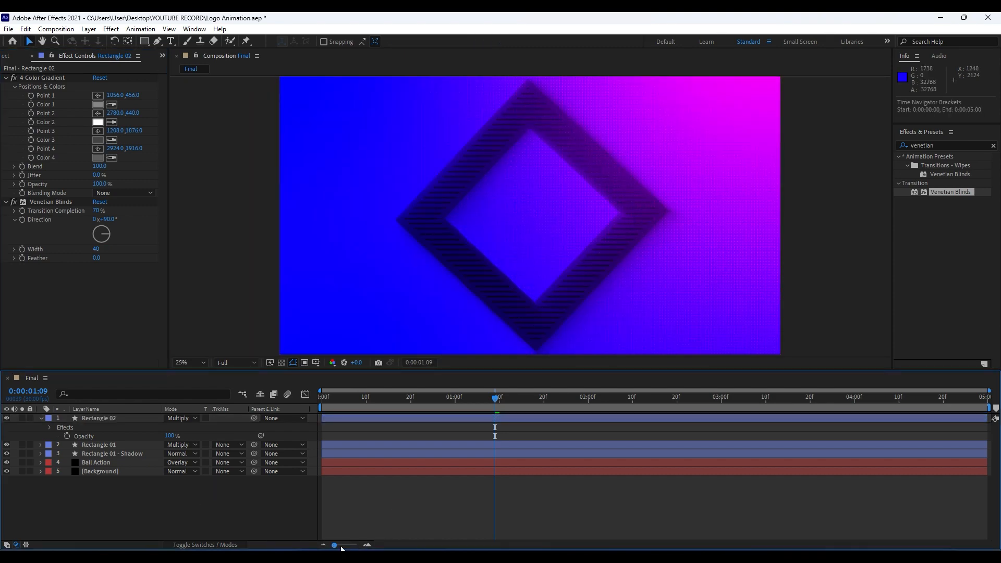
Shift the Rectangle 02 layer in time so that it starts at about frame 5.
left_click_drag(341, 547, 353, 545)
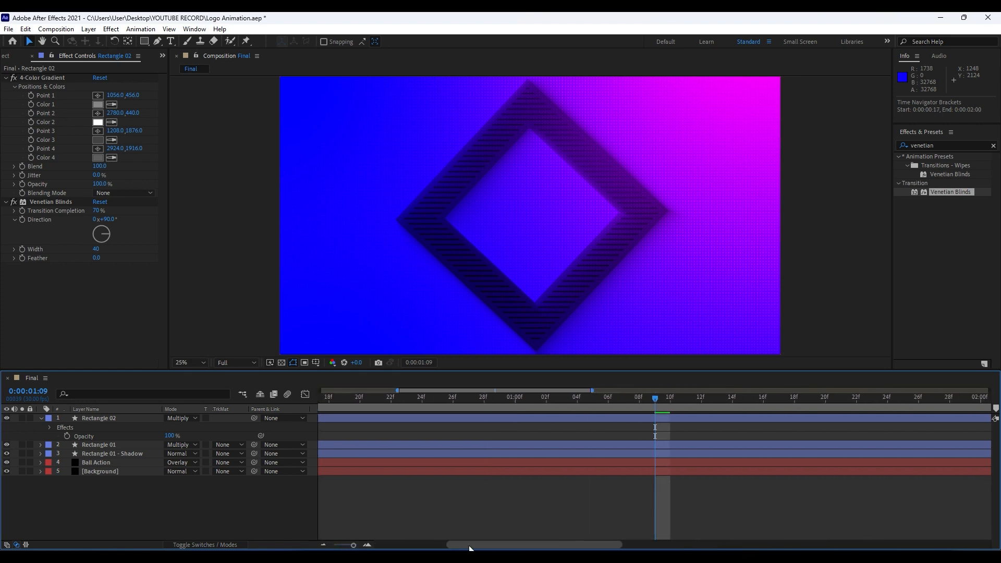
left_click_drag(470, 548, 368, 546)
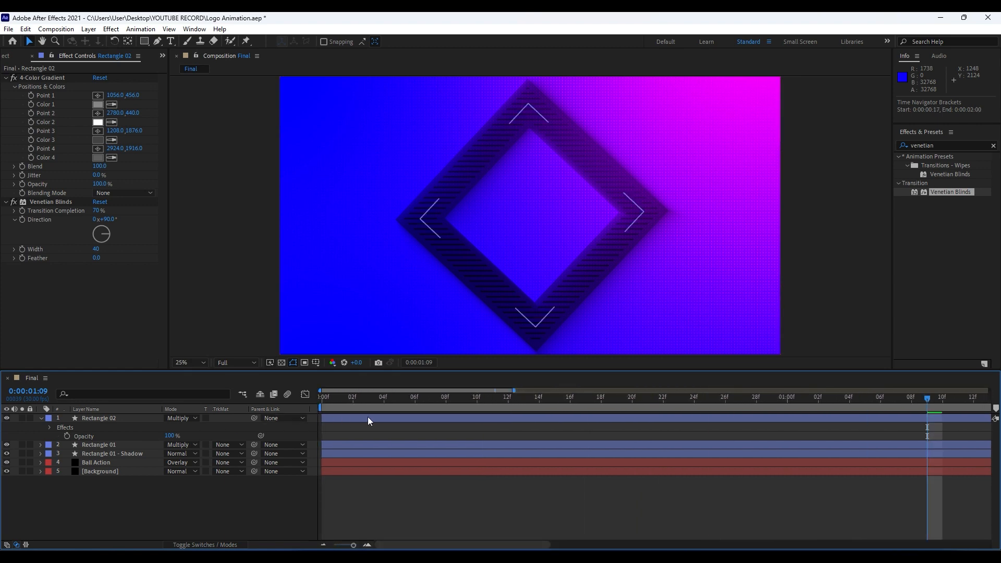
left_click_drag(331, 420, 413, 419)
Preview the offset Rectangle 02 animation, return the playhead to 0:00:00:00 and save the project.
key("space")
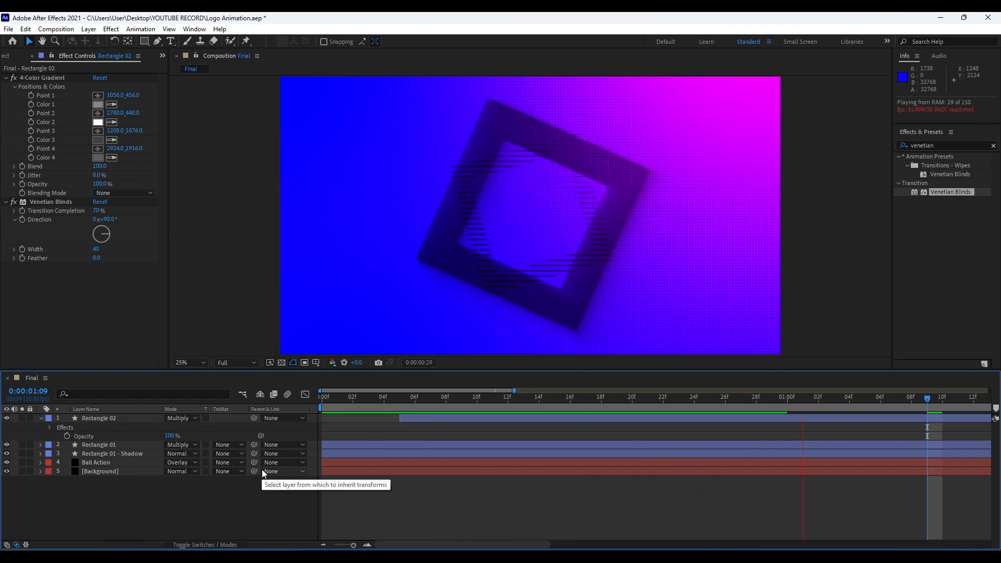
left_click(374, 400)
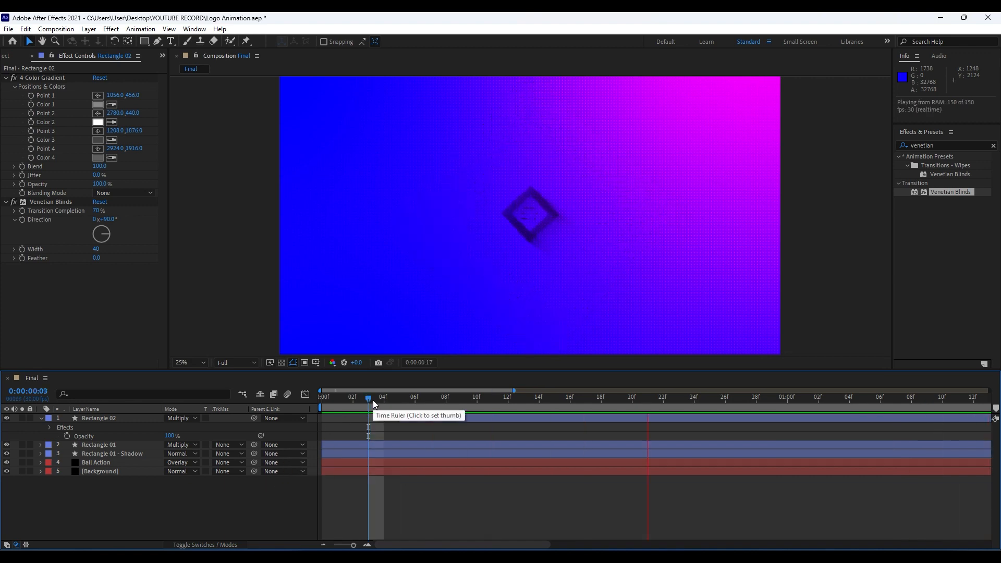
left_click_drag(453, 398, 318, 399)
key("ctrl+s")
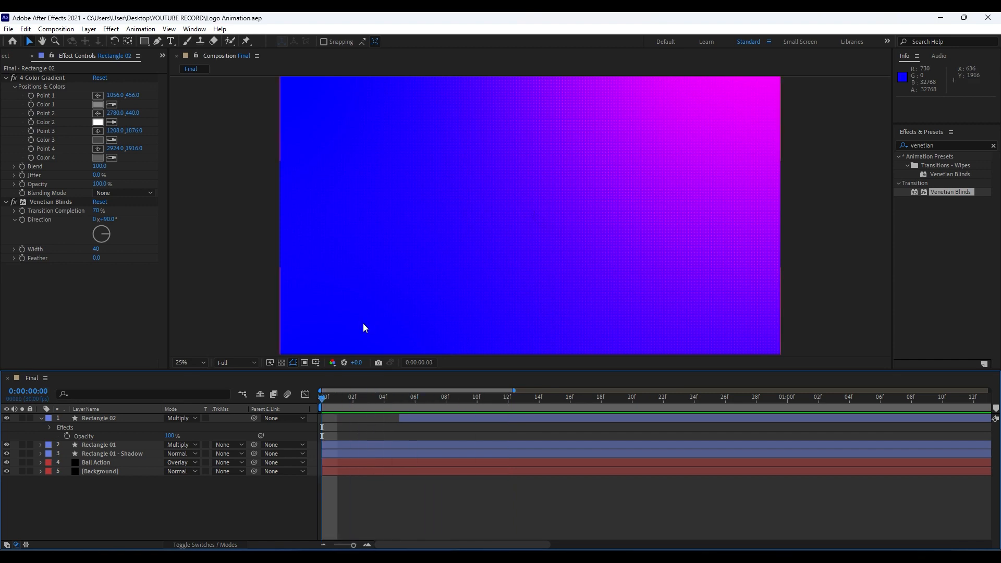
Add the Bevel and Emboss layer style to the Rectangle 01 layer and expand its settings.
right_click(101, 446)
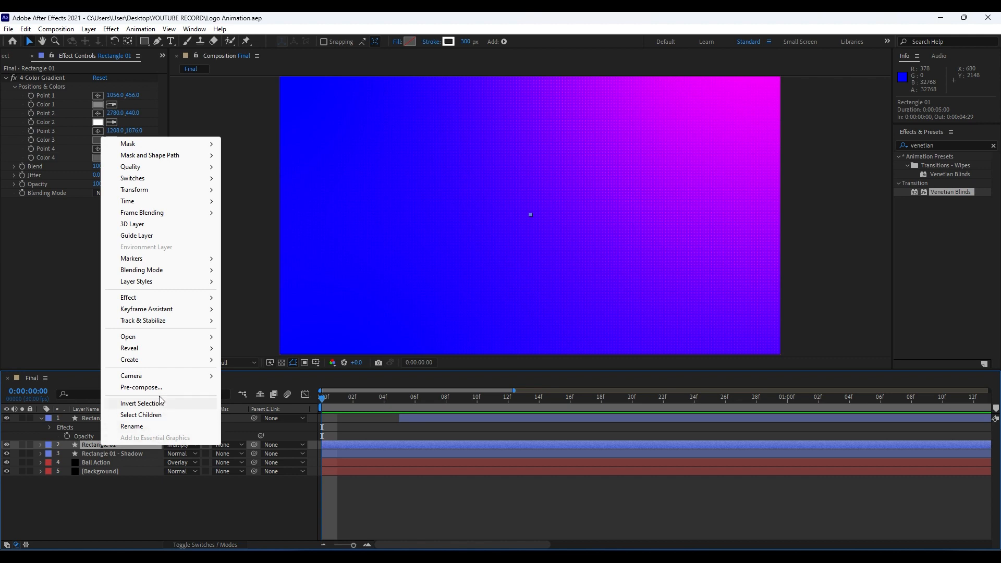
mouse_move(157, 282)
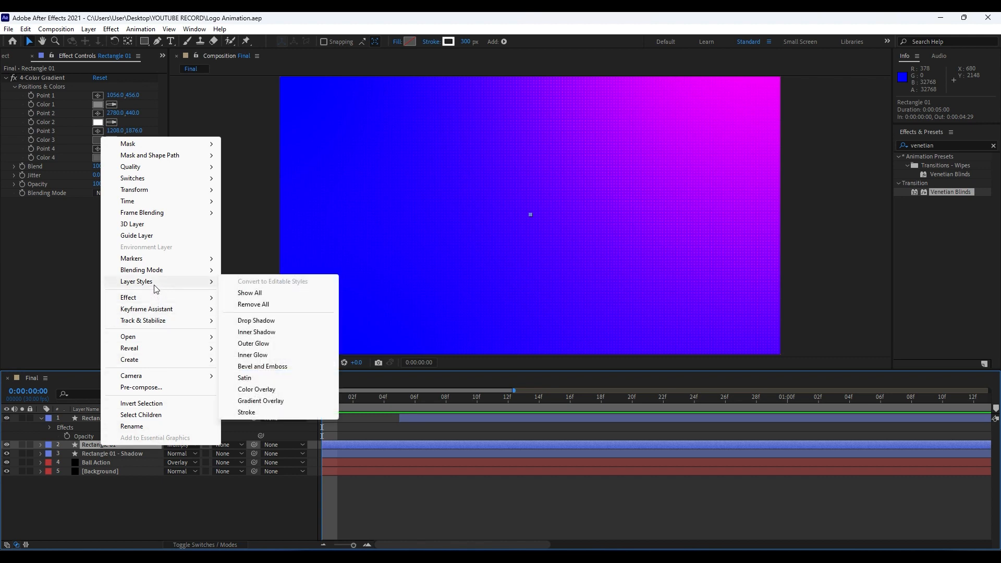
left_click(264, 367)
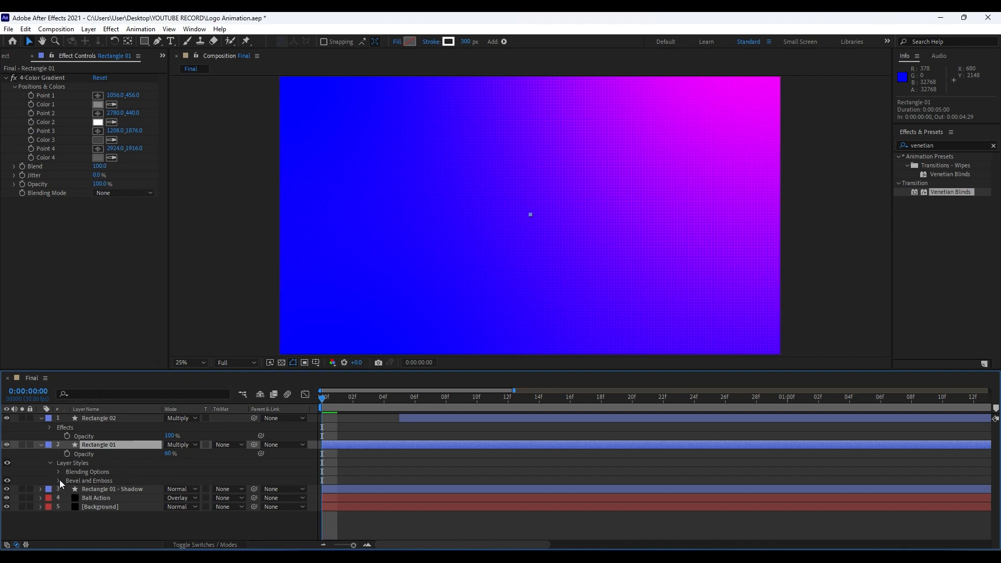
left_click(59, 480)
scroll(125, 451, "down", 1)
scroll(176, 461, "up", 1)
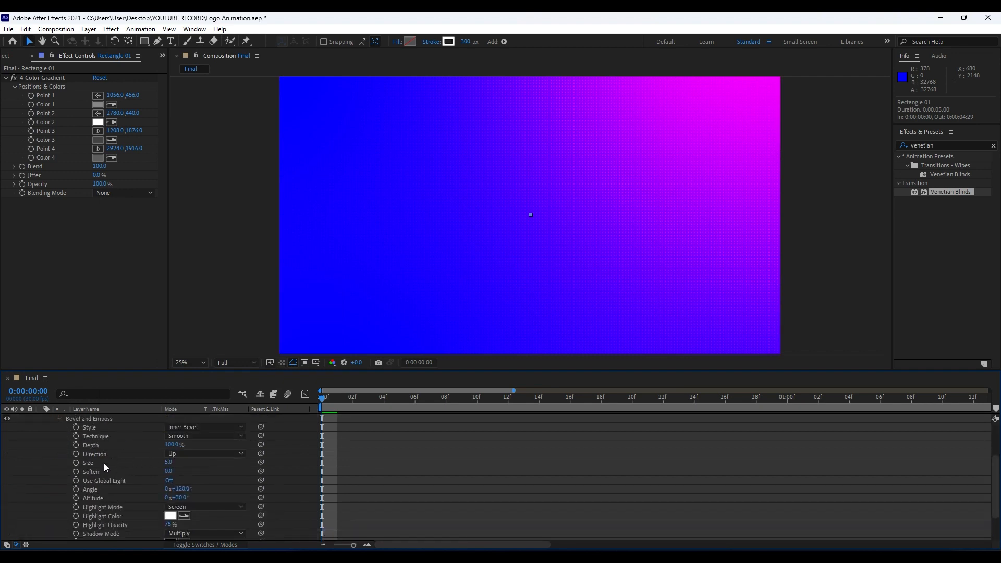
Try a Bevel and Emboss size of 20 and the Down direction on Rectangle 01 at 0:00:01:10, returning the direction to Up.
left_click_drag(431, 405, 938, 415)
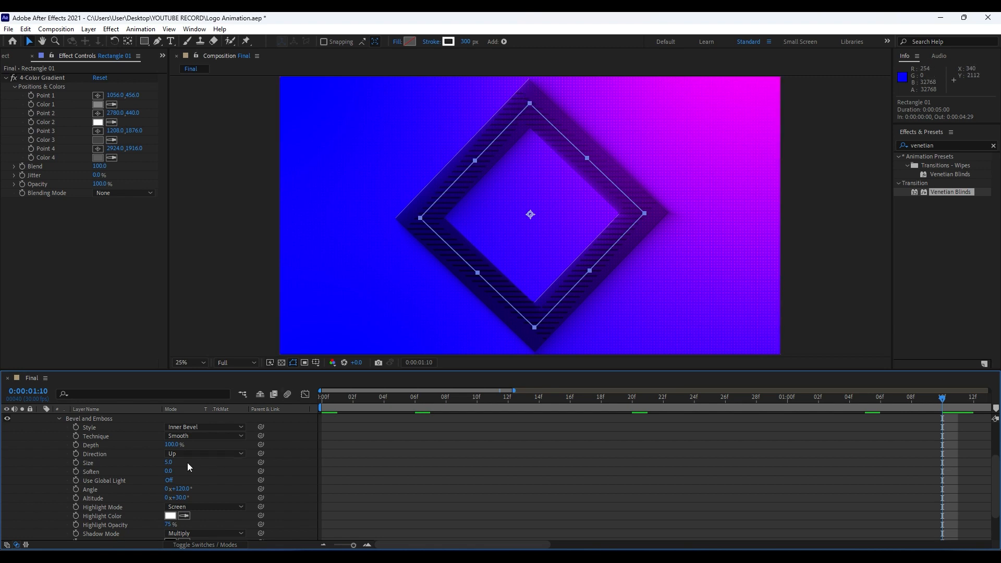
left_click_drag(168, 468, 176, 467)
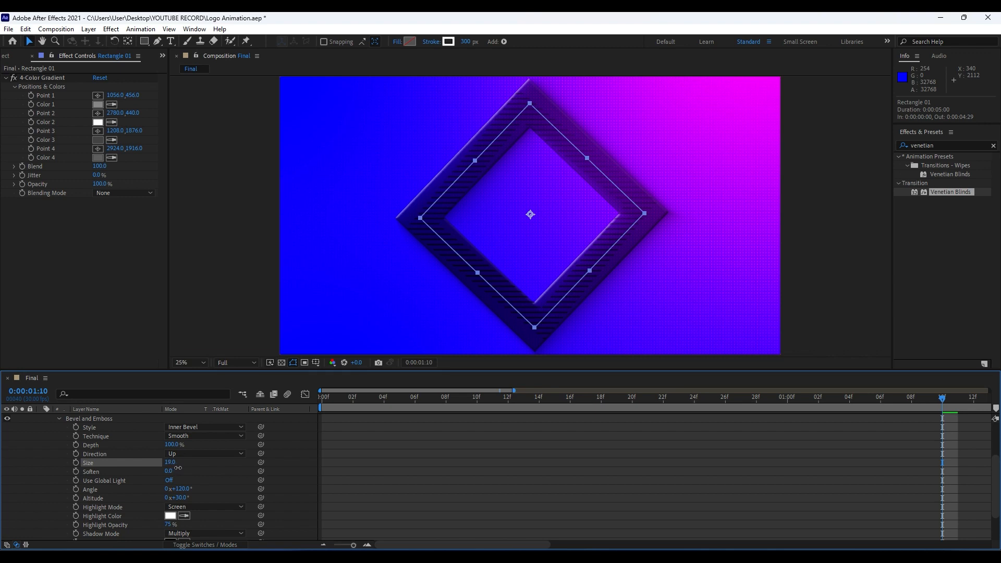
left_click(180, 454)
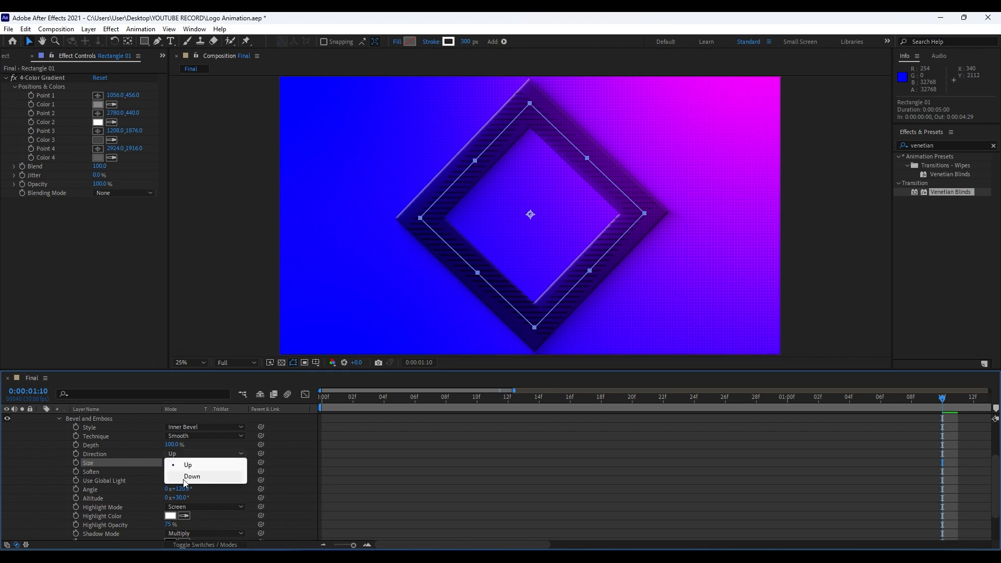
left_click(183, 475)
left_click(195, 454)
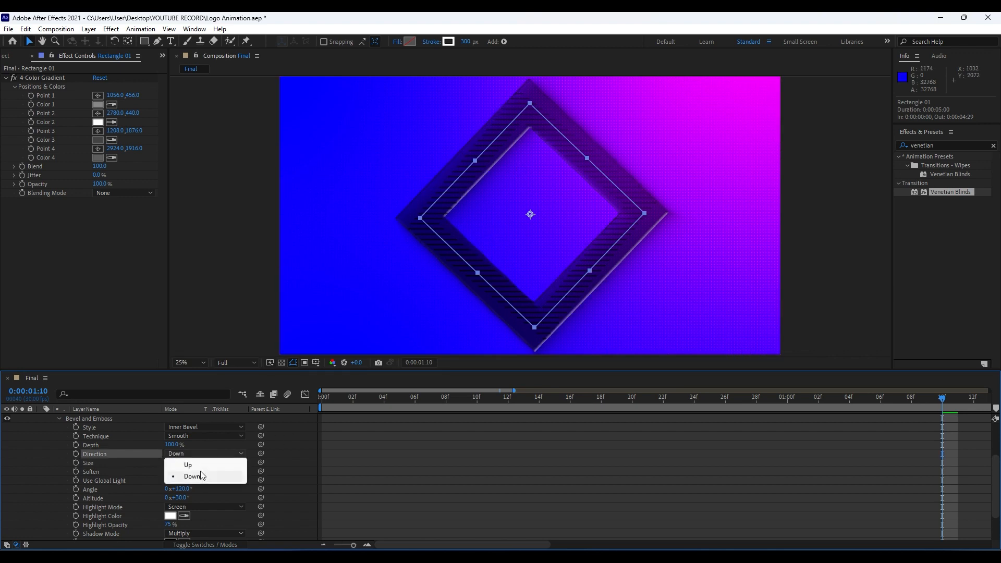
left_click(201, 466)
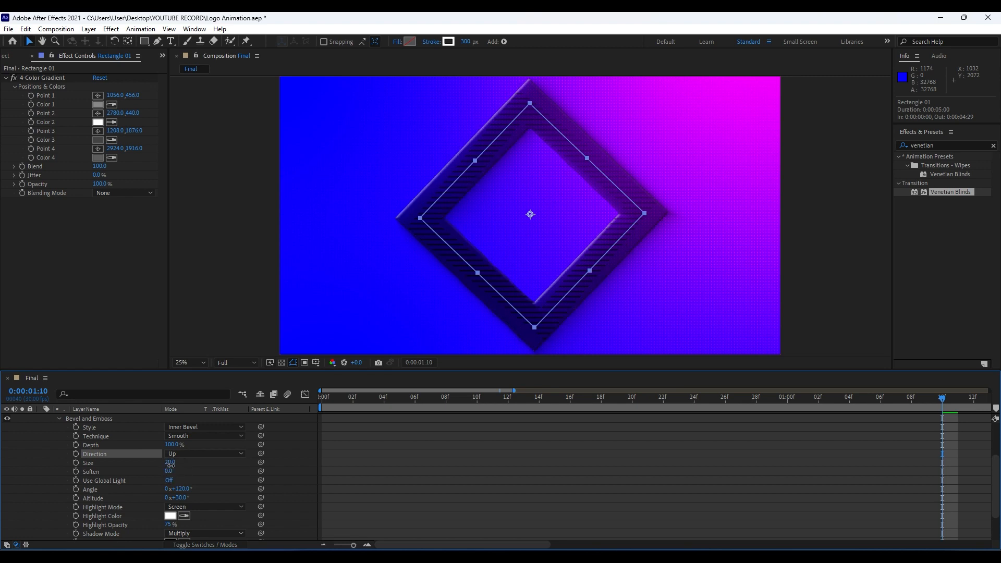
Set the Bevel and Emboss size of Rectangle 01 to 10 and preview the animation.
left_click(170, 463)
type("10")
left_click(199, 467)
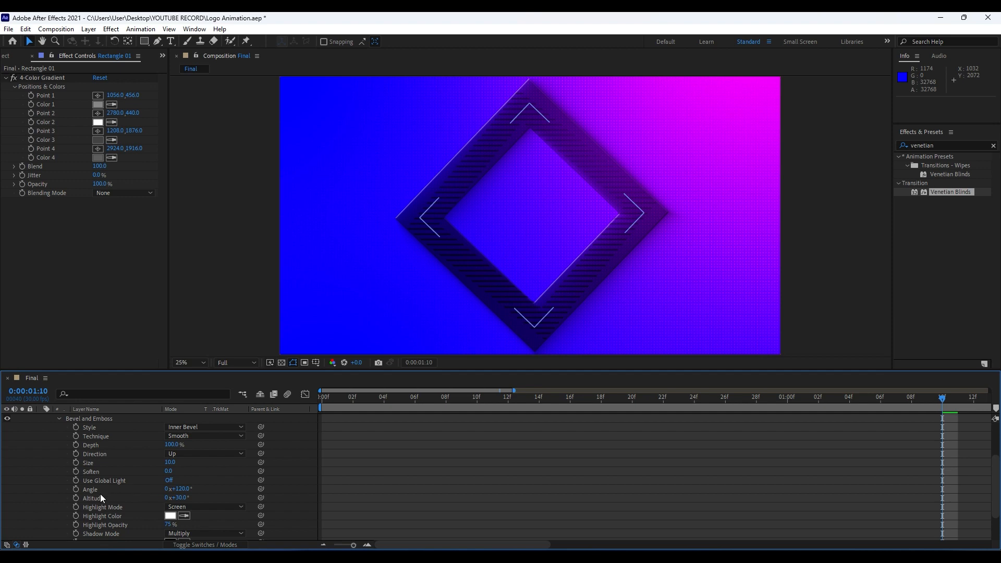
scroll(240, 484, "down", 1)
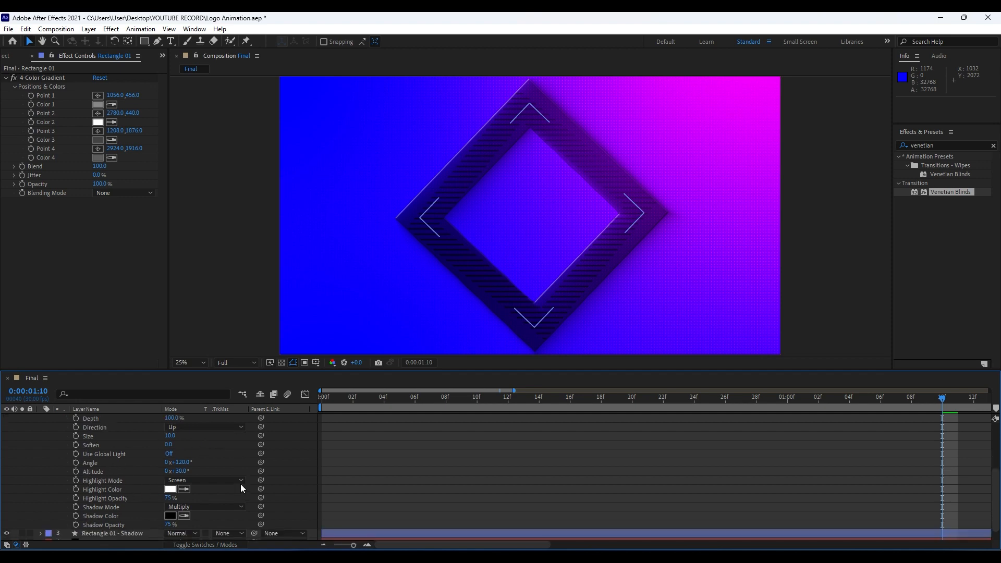
key("space")
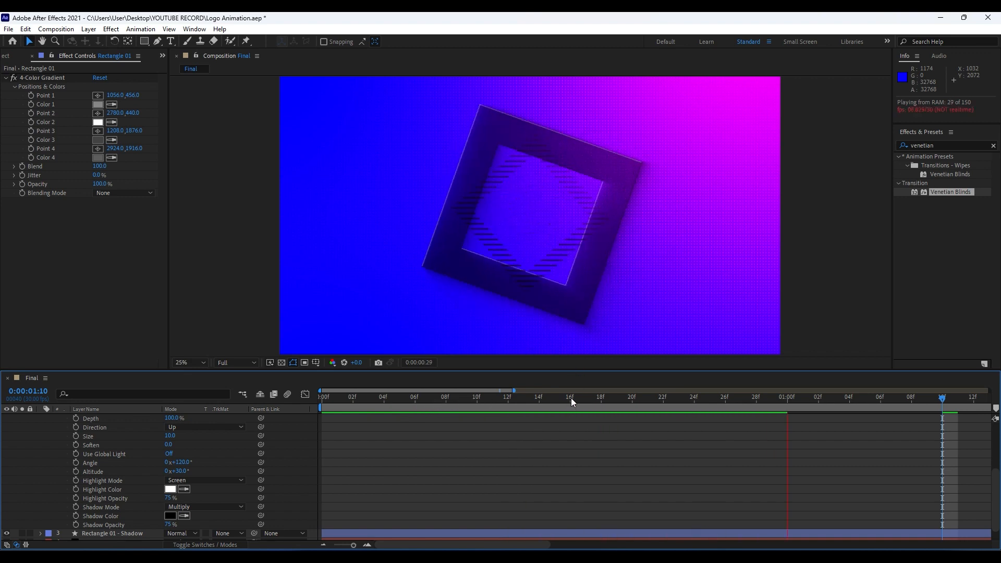
left_click_drag(586, 397, 602, 398)
key("space")
Copy the Bevel and Emboss layer style from Rectangle 01 onto the Rectangle 02 layer.
scroll(133, 453, "up", 3)
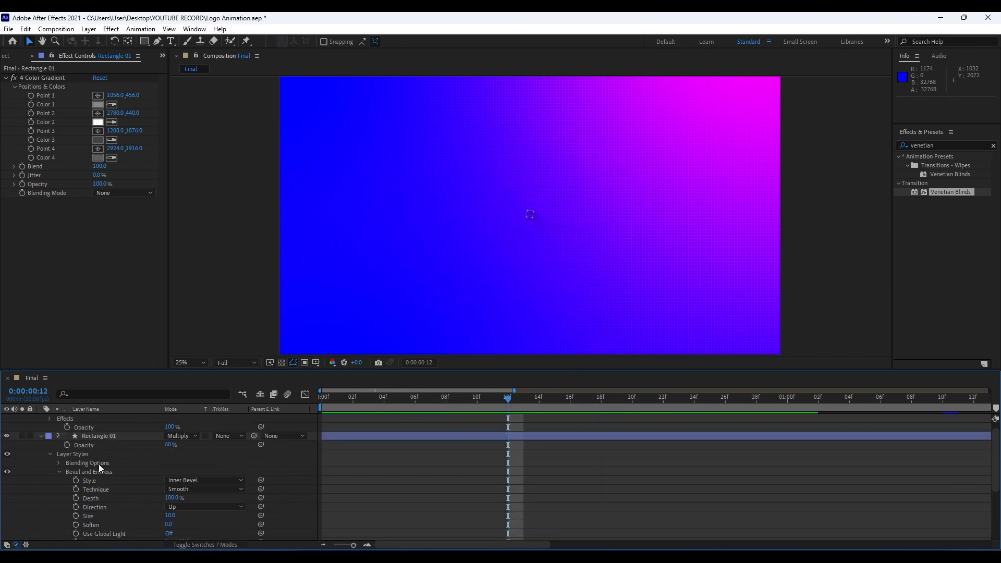
left_click(91, 471)
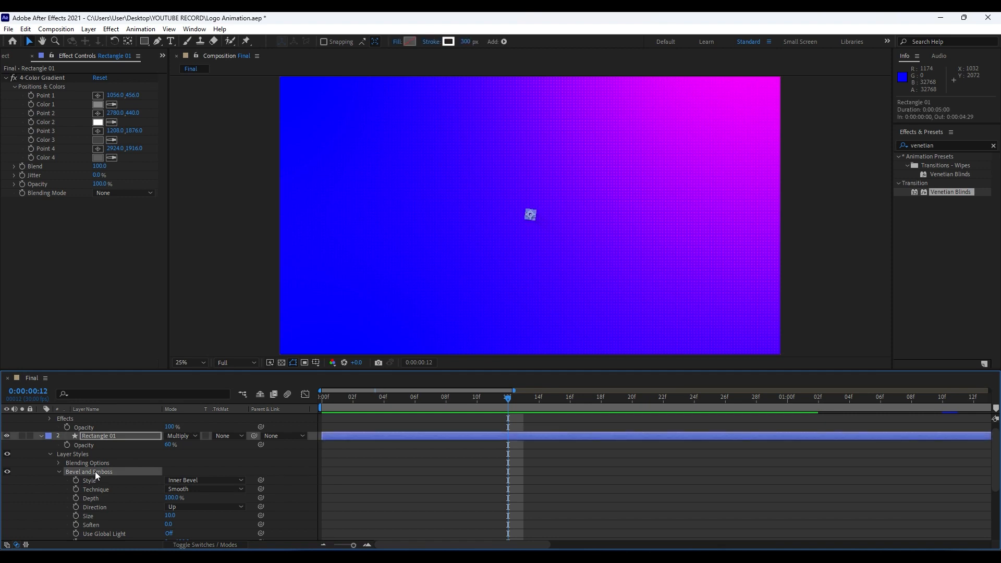
left_click(41, 437)
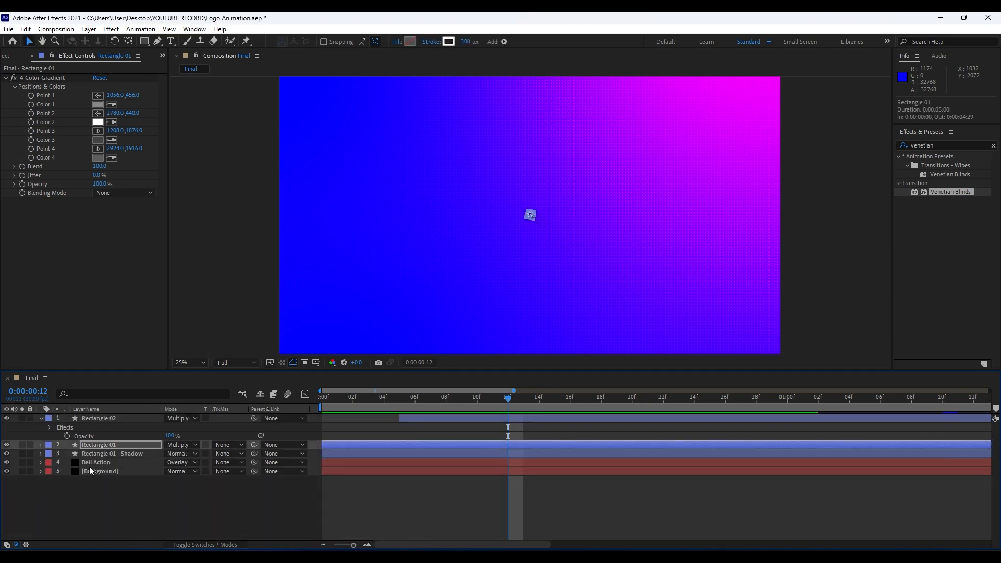
left_click(104, 419)
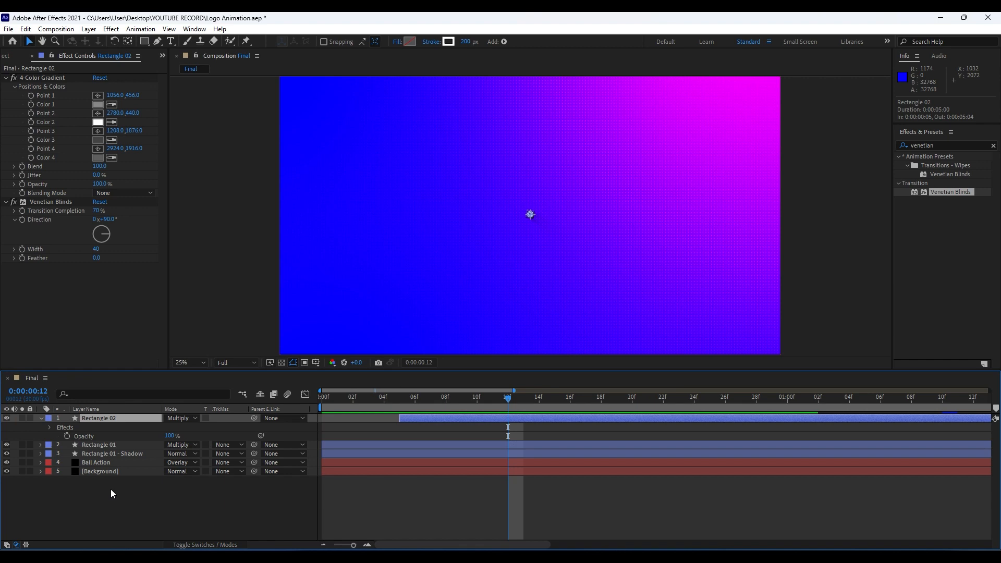
key("ctrl+v")
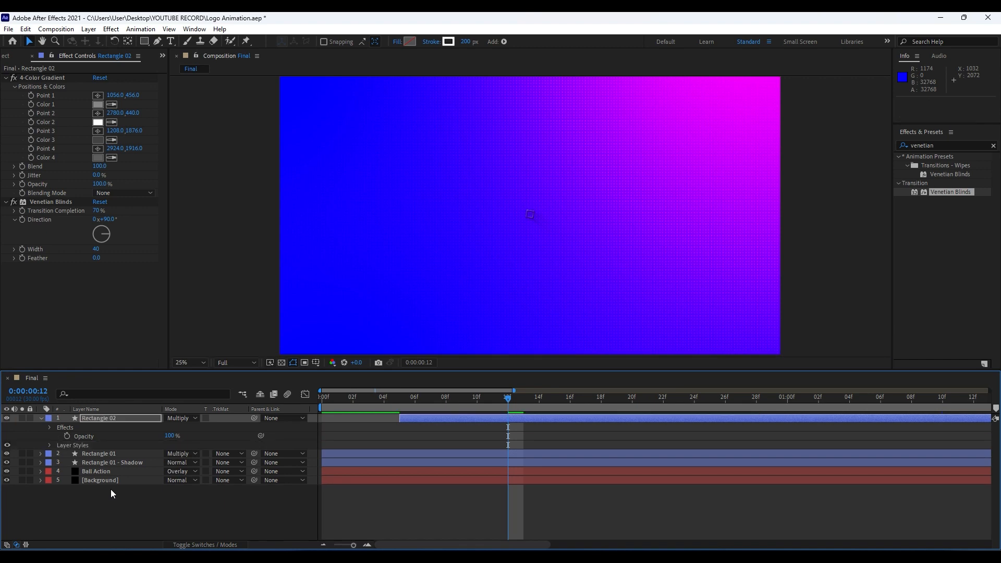
Preview the bevelled stripes, move the playhead to 0:00:02:08 and save the project.
key("space")
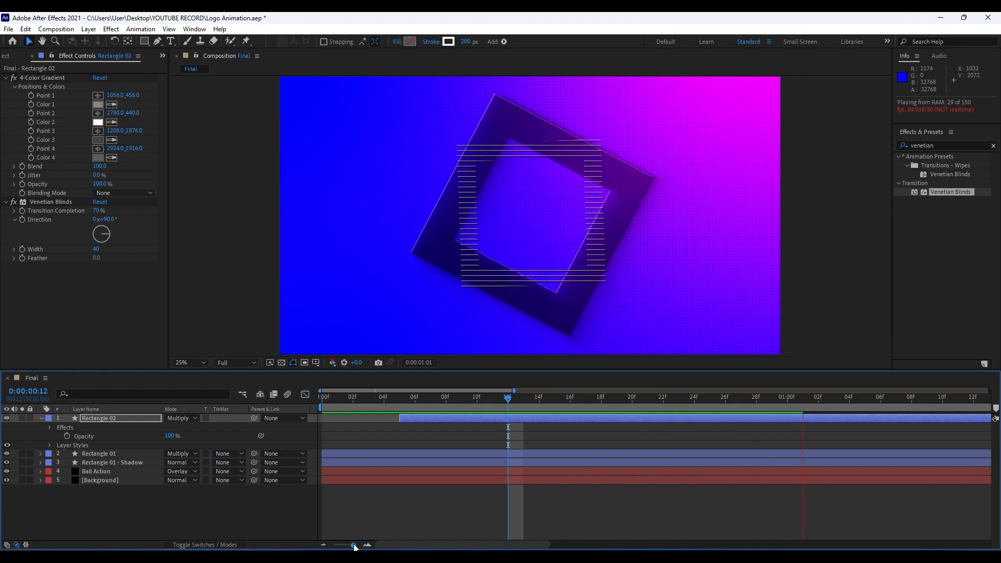
left_click_drag(354, 547, 342, 545)
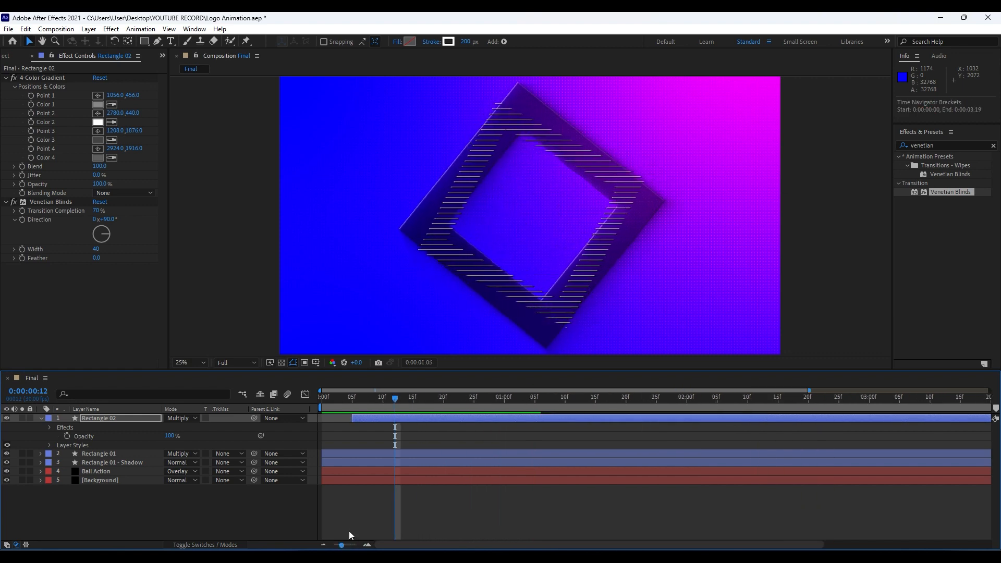
left_click_drag(451, 402, 736, 399)
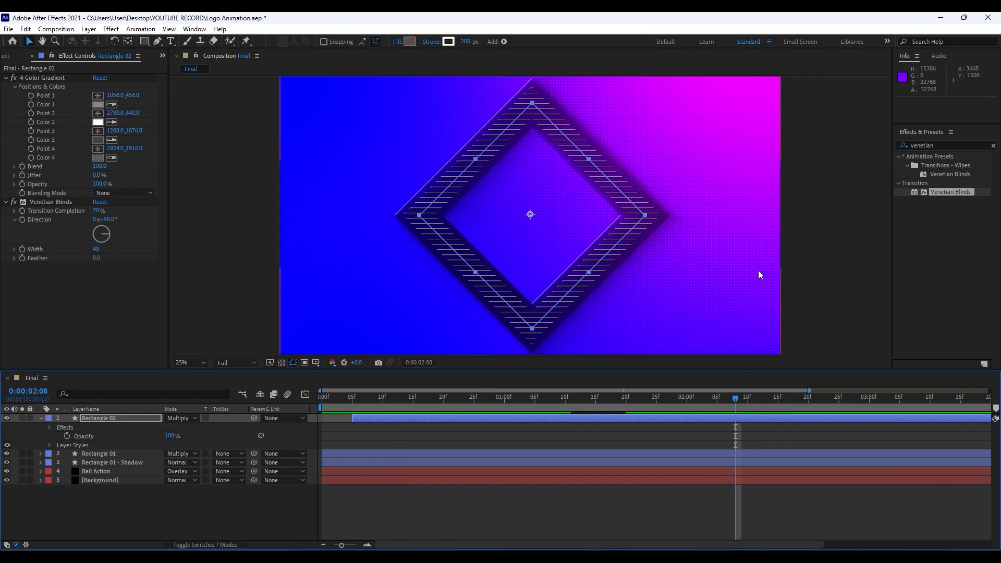
key("ctrl+s")
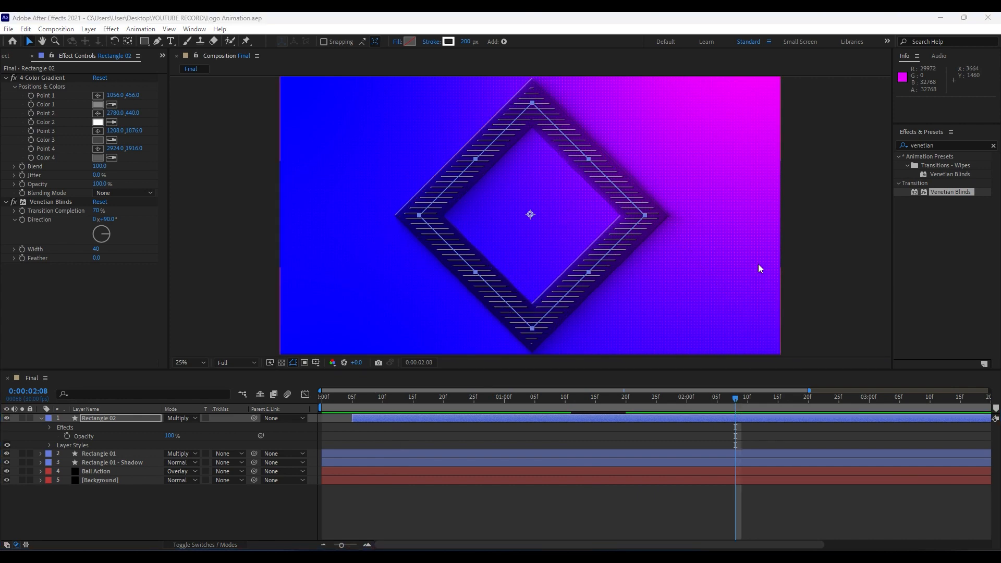
Create a new black 3840 × 2160 px solid layer named Star Burst.
right_click(148, 502)
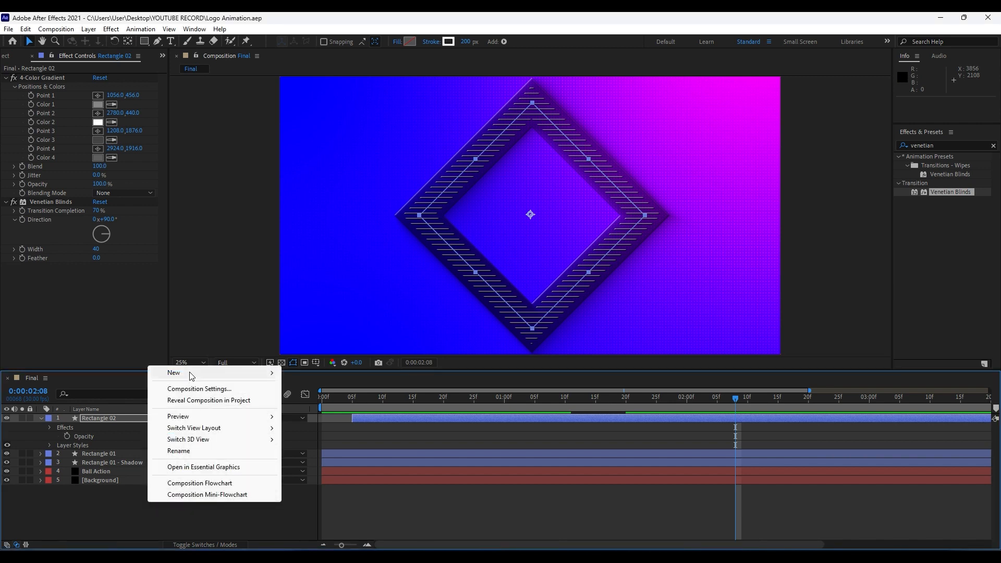
mouse_move(193, 373)
left_click(319, 400)
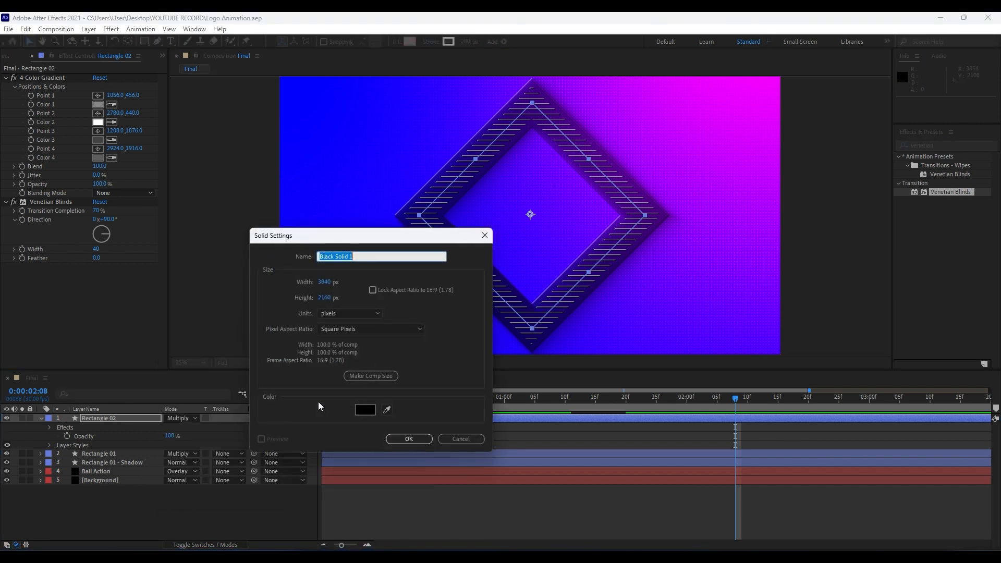
type("Star Burst")
key("Return")
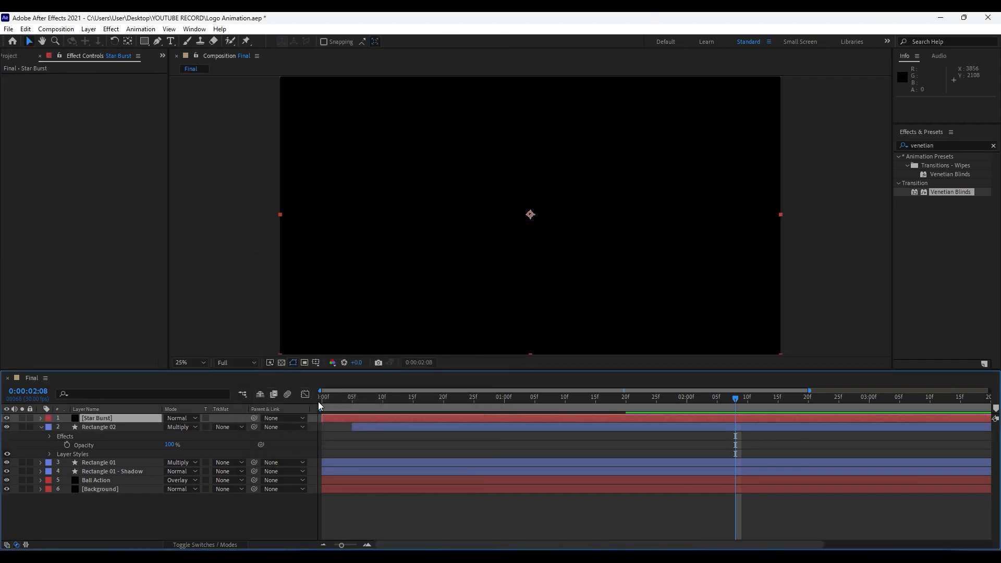
Find the CC Star Burst effect and apply it to the Star Burst solid.
left_click(955, 145)
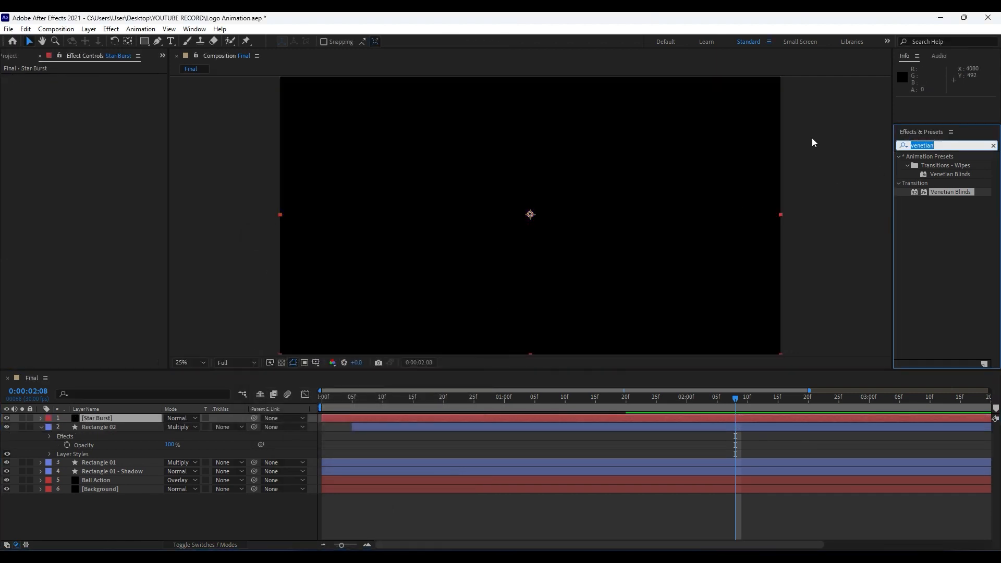
type("star burs")
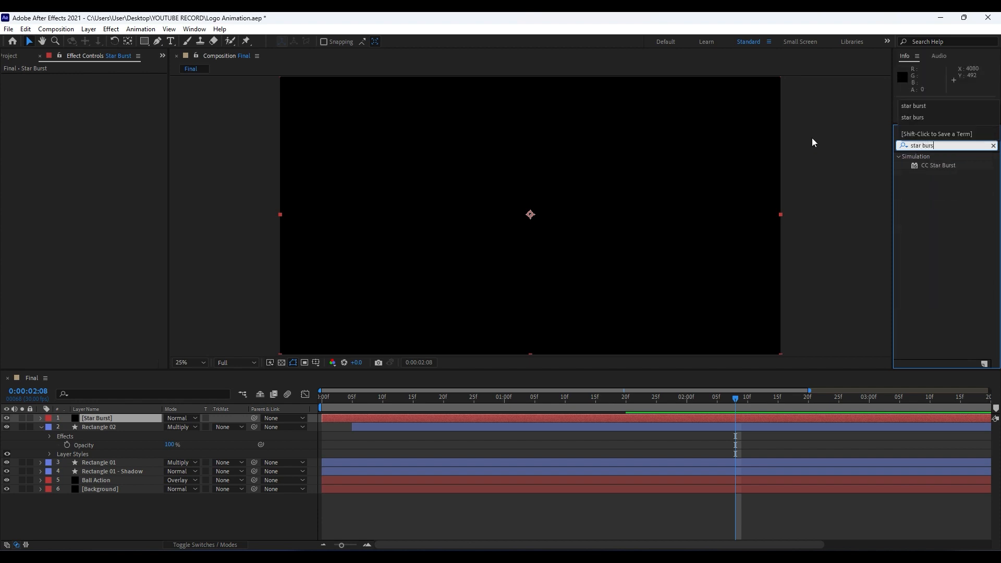
left_click_drag(932, 167, 102, 418)
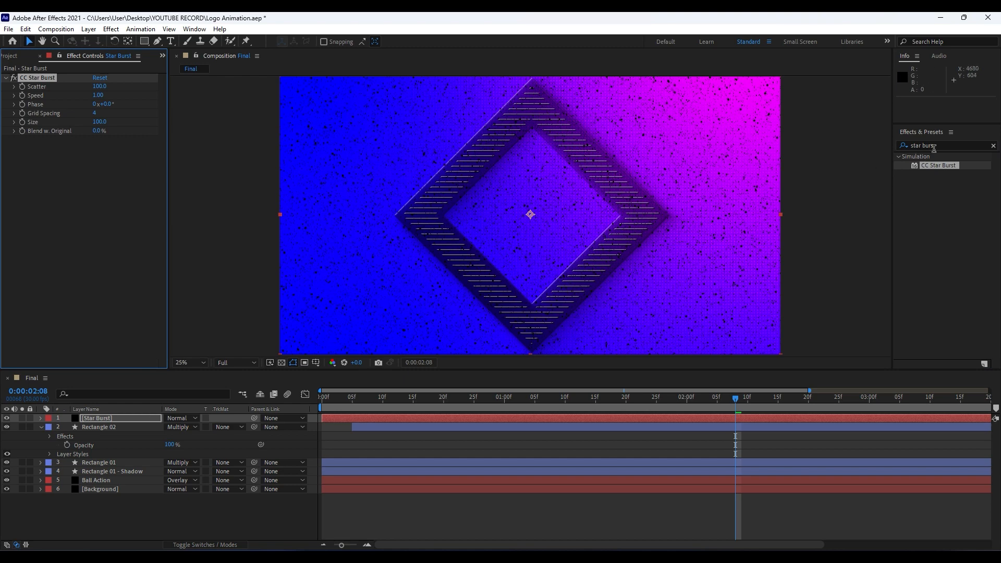
Add the Fill effect to the Star Burst layer and set its color to white.
left_click(951, 146)
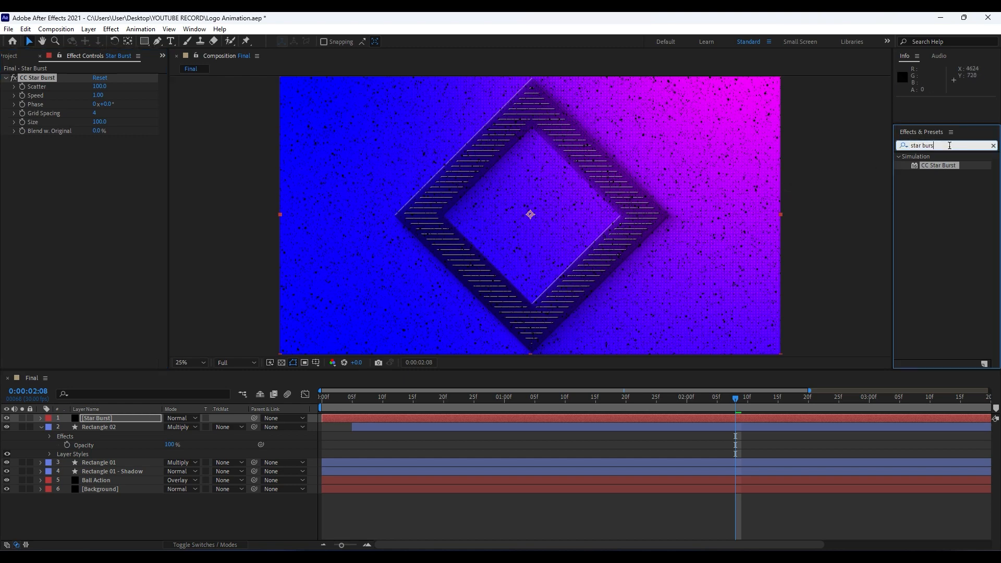
type("fi")
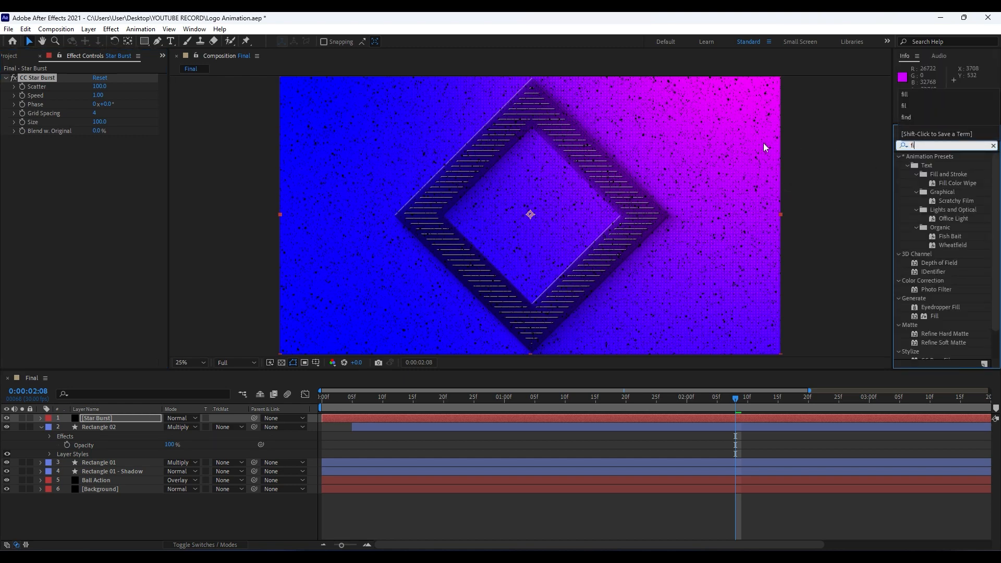
type("ll")
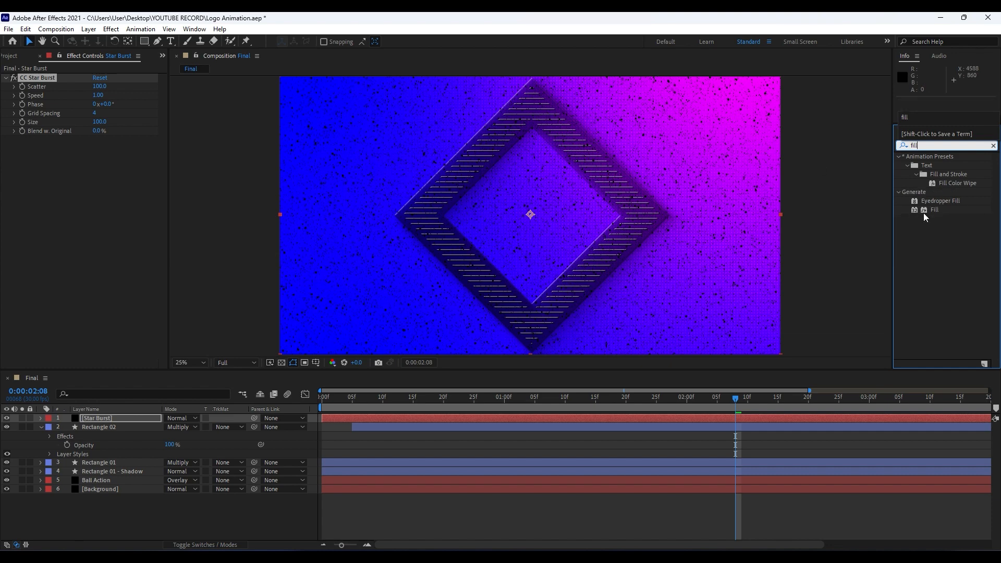
left_click_drag(935, 210, 125, 292)
left_click(100, 168)
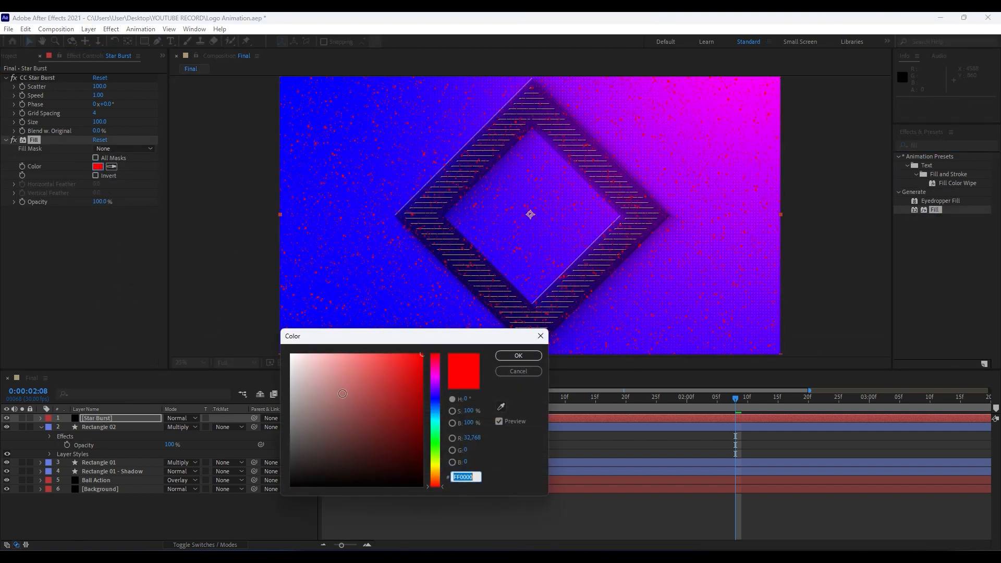
left_click_drag(313, 373, 205, 295)
left_click(525, 358)
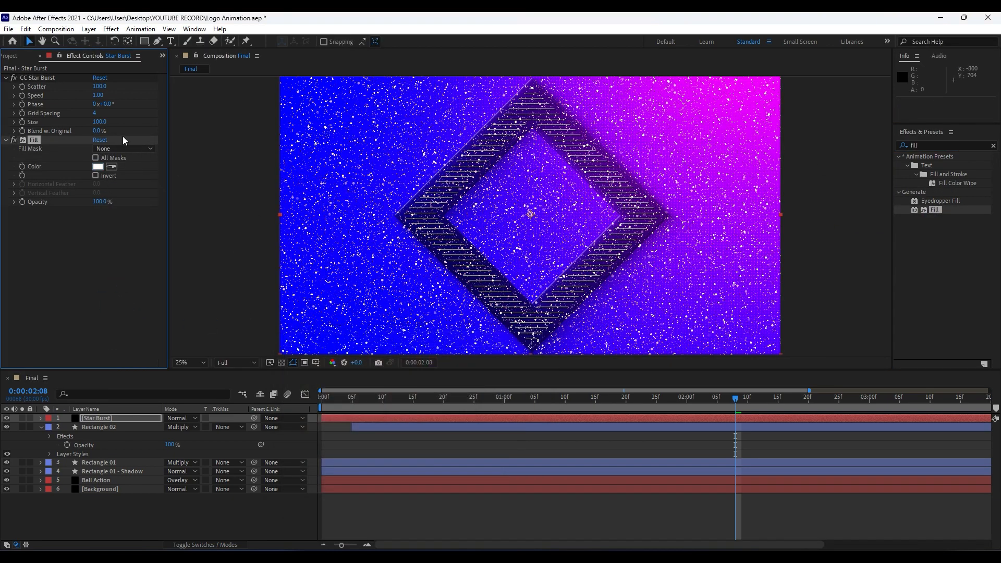
Set CC Star Burst's scatter to 800 and its speed to about 0.3.
left_click(99, 87)
left_click(98, 277)
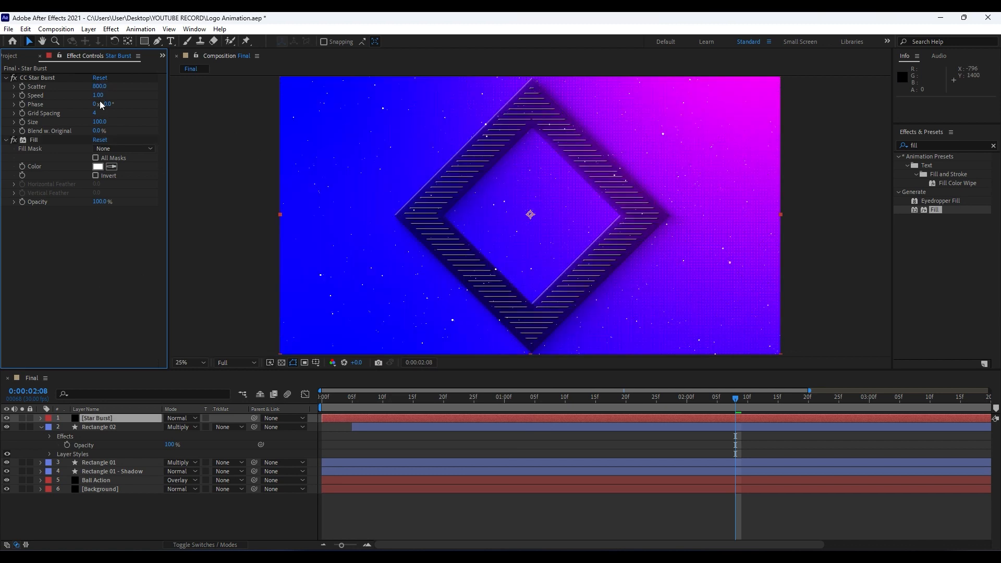
left_click_drag(98, 96, 65, 100)
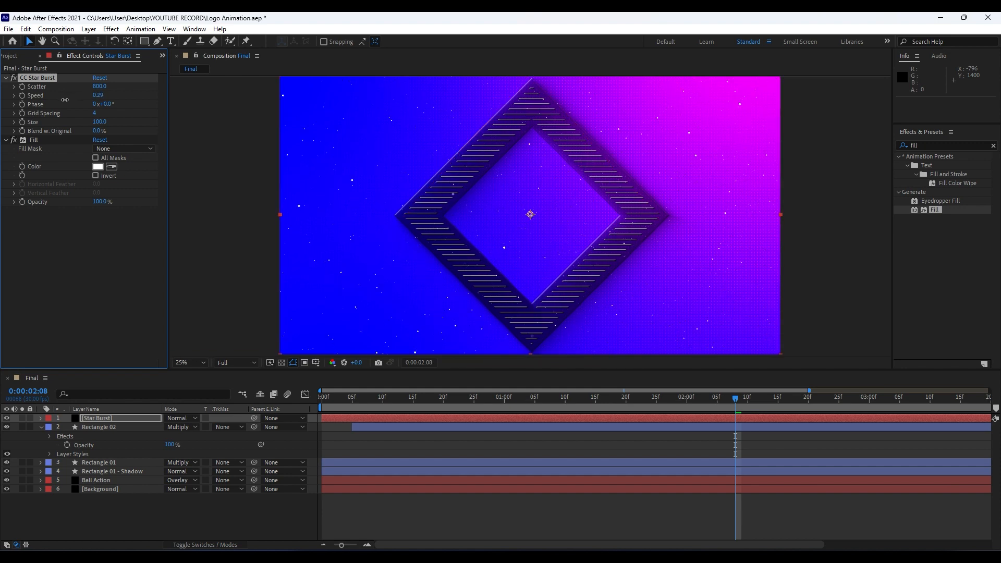
Show the project items, preview the star particles with the diamonds and move the playhead to 0:00:01:27.
left_click(40, 56)
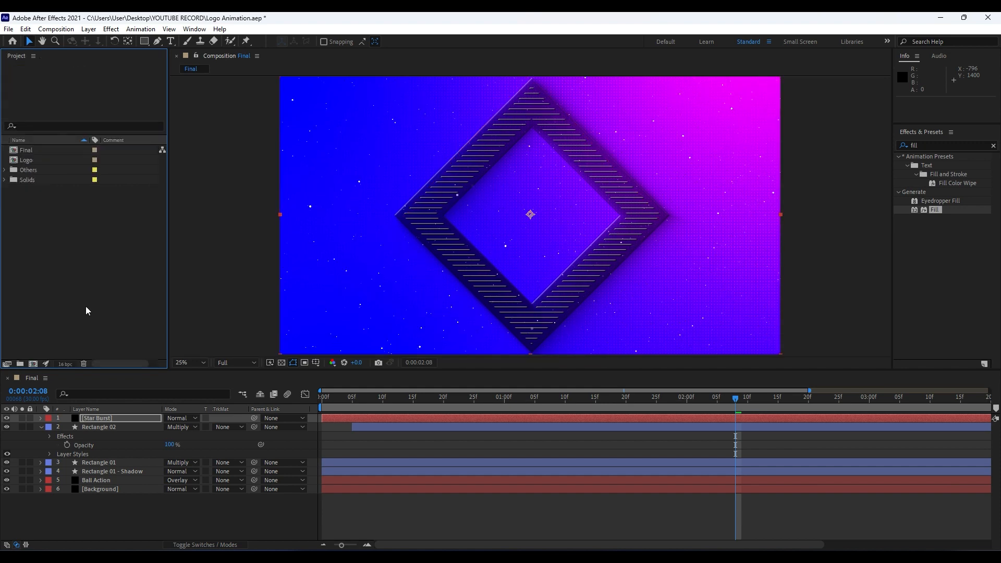
left_click(126, 517)
key("space")
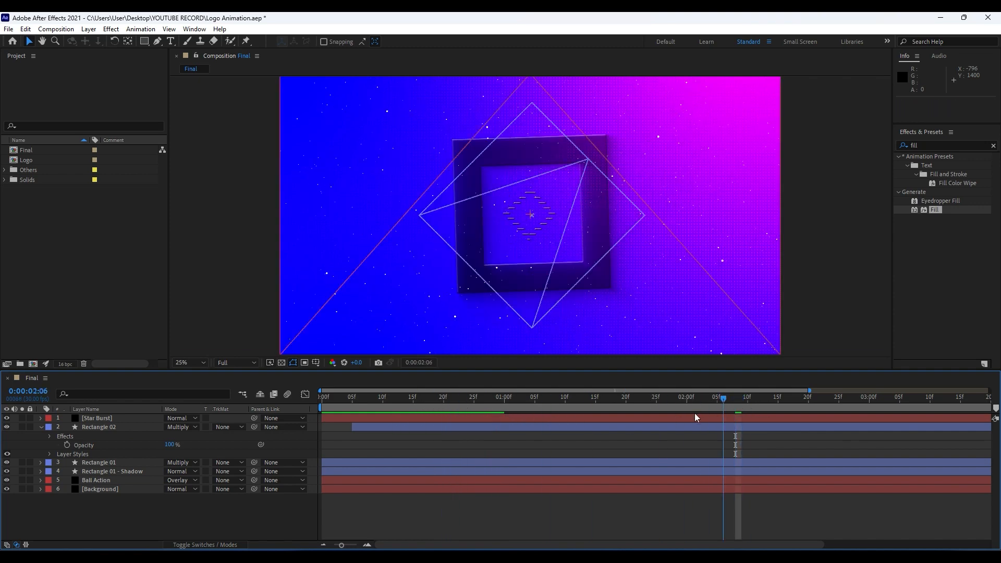
left_click(668, 405)
Collapse the Rectangle 02 layer and add the Logo composition to Final between Star Burst and Rectangle 02.
left_click(41, 428)
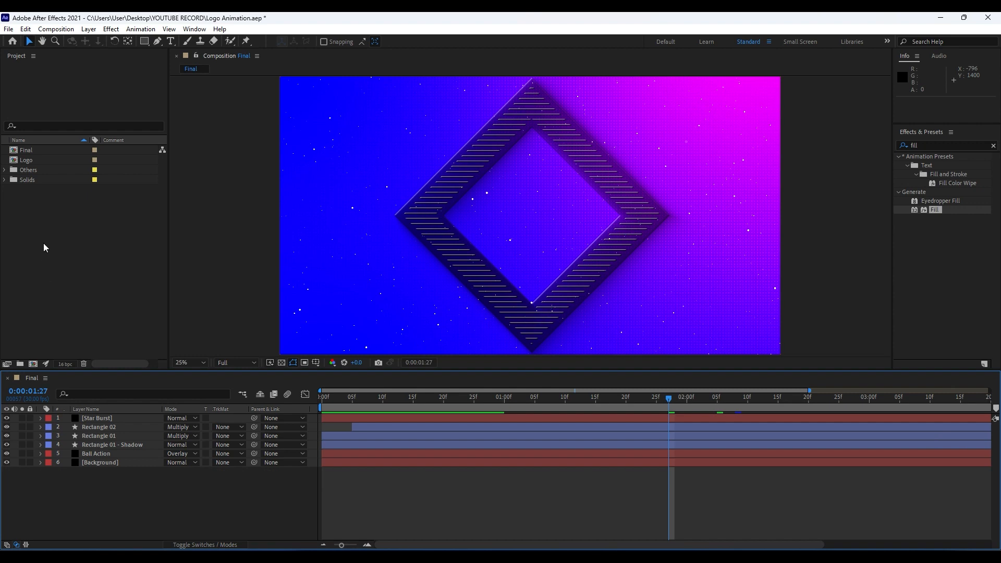
left_click(24, 161)
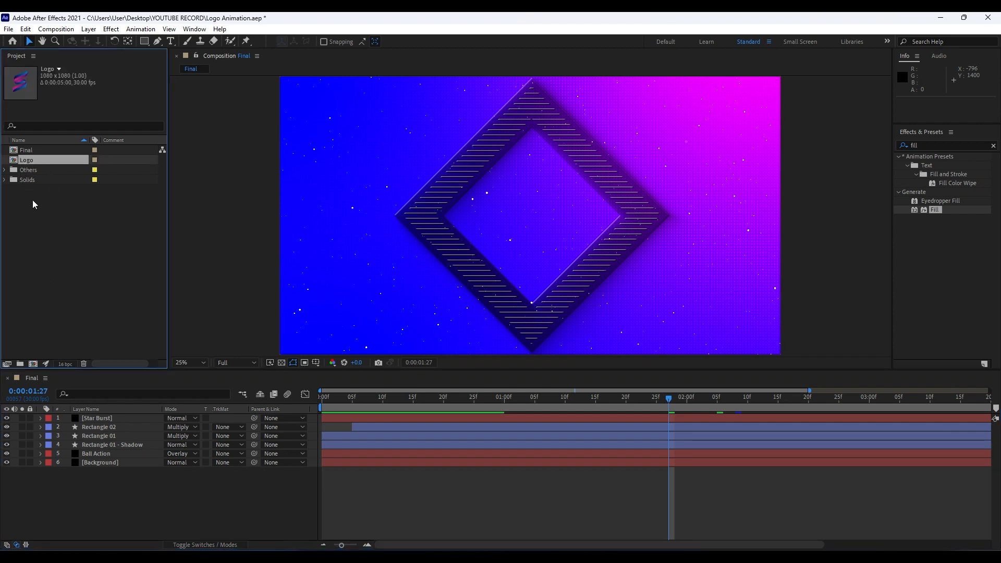
left_click_drag(24, 161, 135, 422)
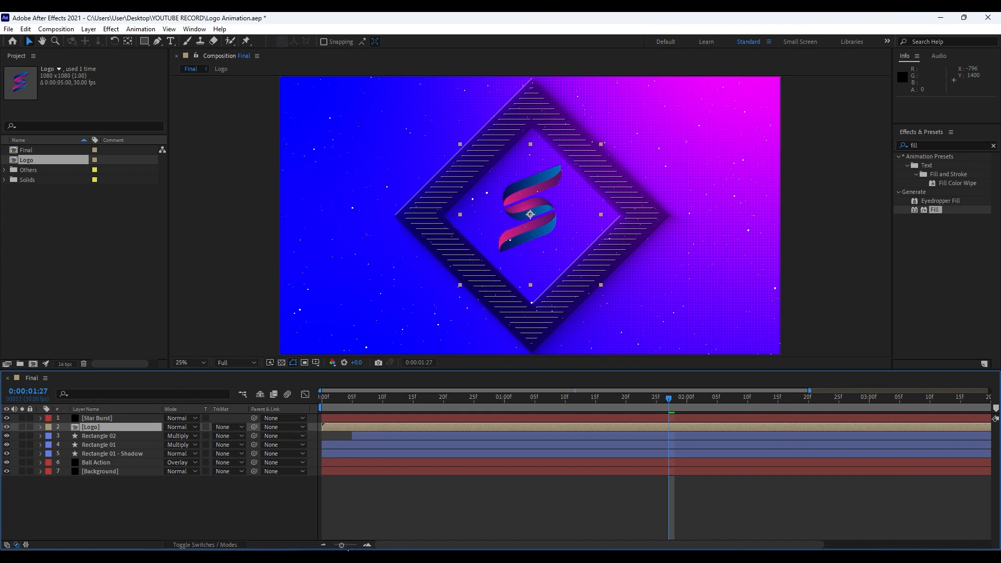
Shift the Logo layer in the timeline so that it starts at 0:00:00:10.
left_click_drag(343, 547, 351, 546)
left_click_drag(480, 545, 355, 546)
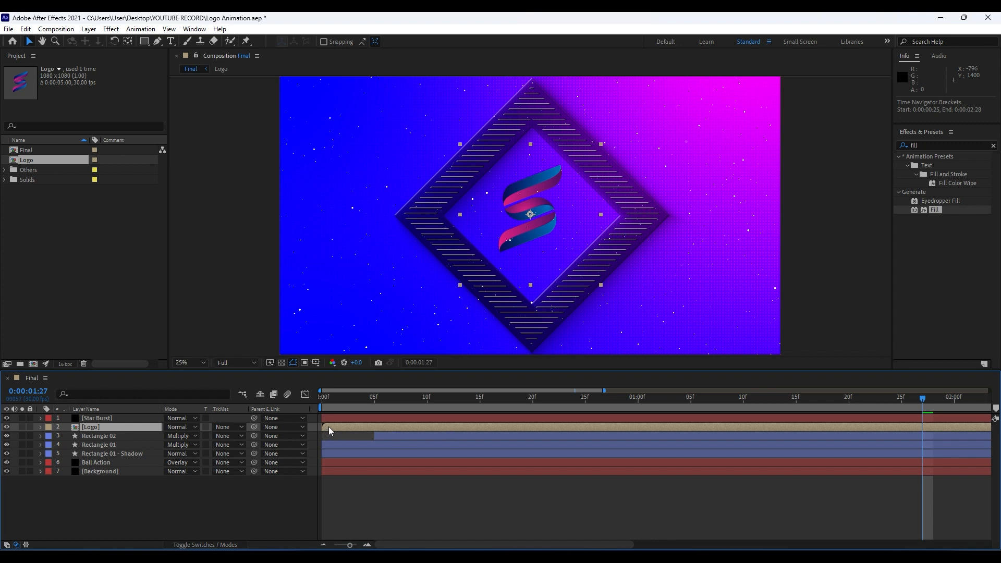
left_click_drag(329, 427, 430, 427)
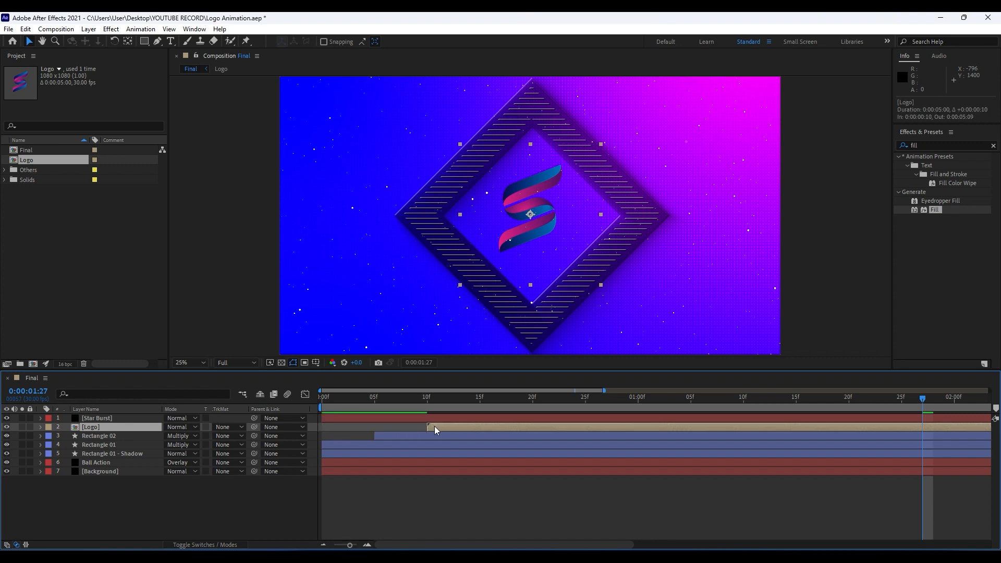
Copy the scale and rotation keyframes from Rectangle 01 and paste them onto the Logo layer at 0:00:00:10.
left_click(108, 446)
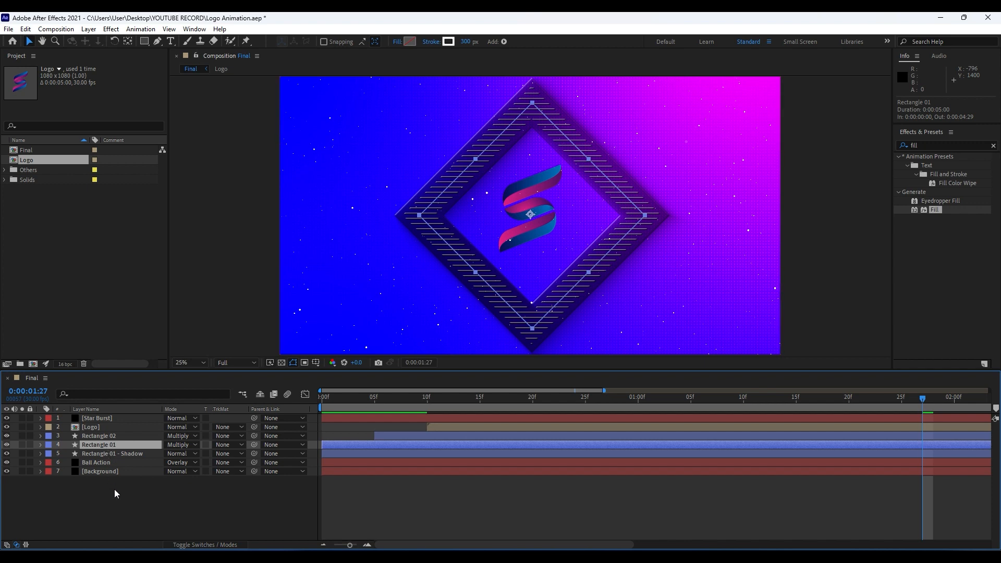
key("F3")
left_click(109, 446)
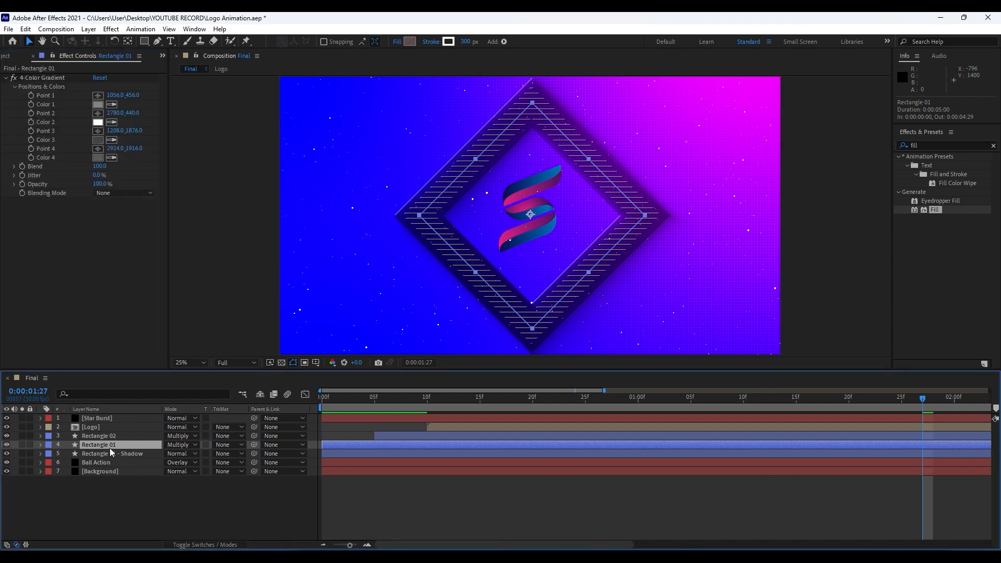
key("u")
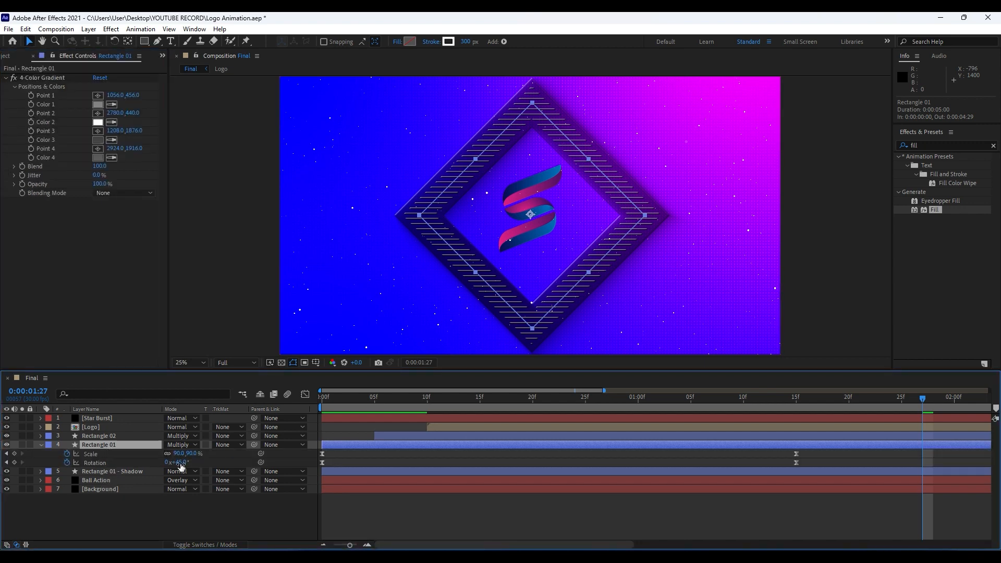
left_click(94, 454)
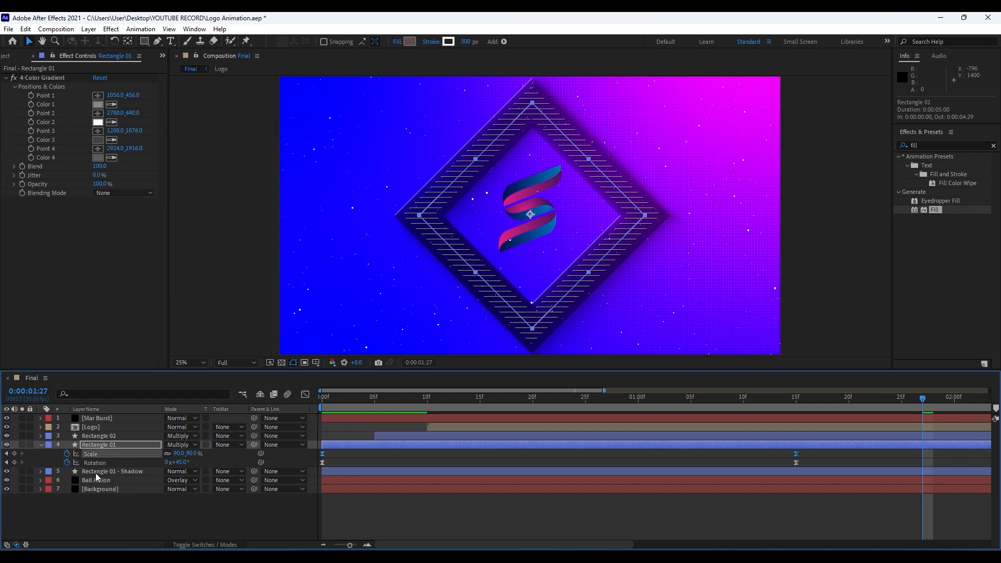
left_click(95, 463, "shift")
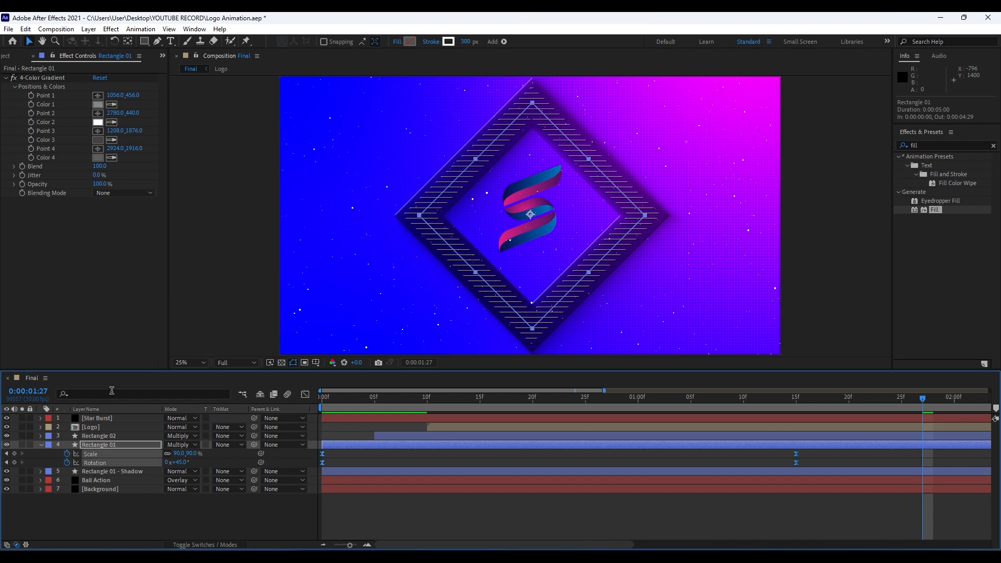
key("ctrl+c")
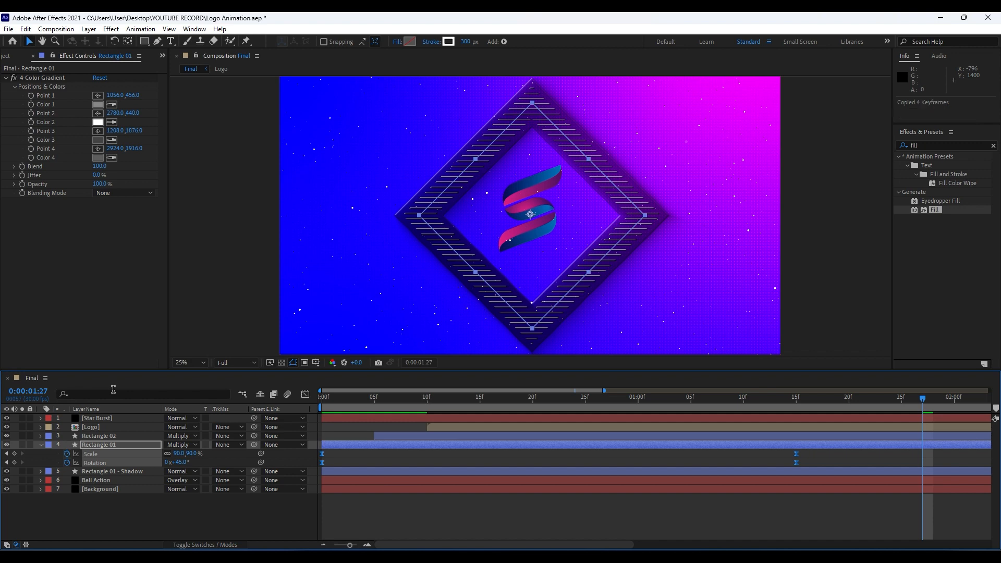
left_click(98, 428)
left_click_drag(438, 405, 430, 405)
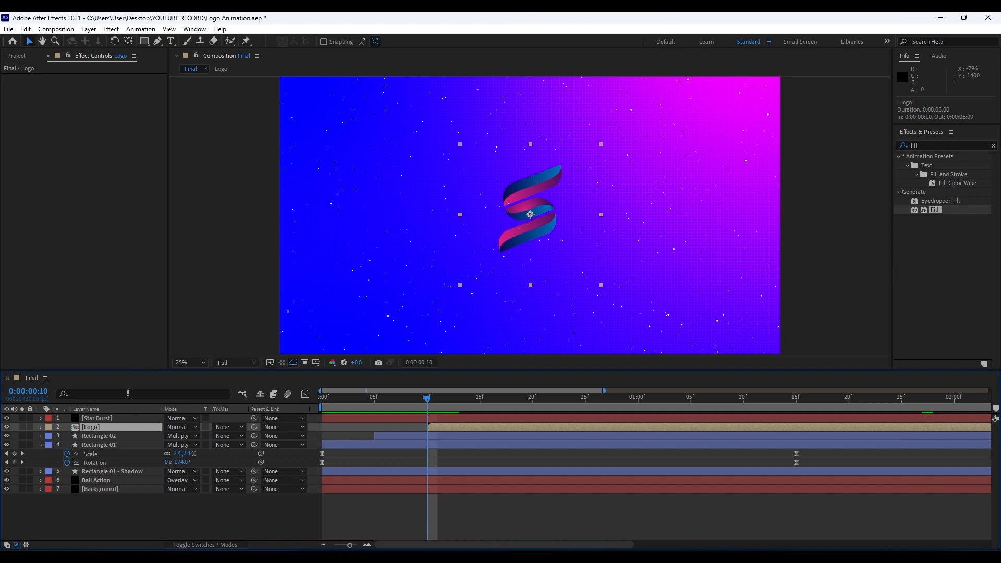
left_click(140, 520)
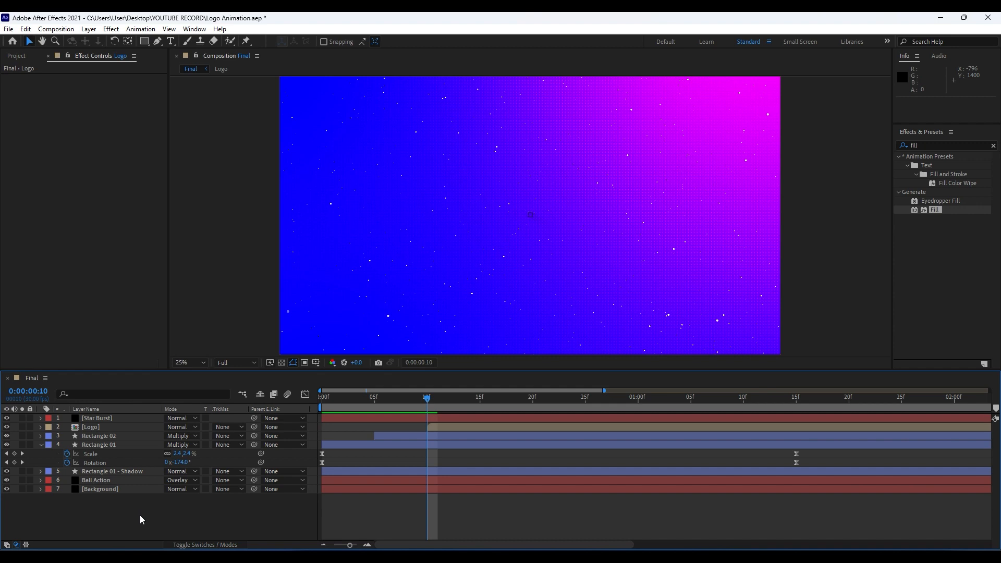
Set the composition's preview resolution to Quarter and play back the animation.
key("space")
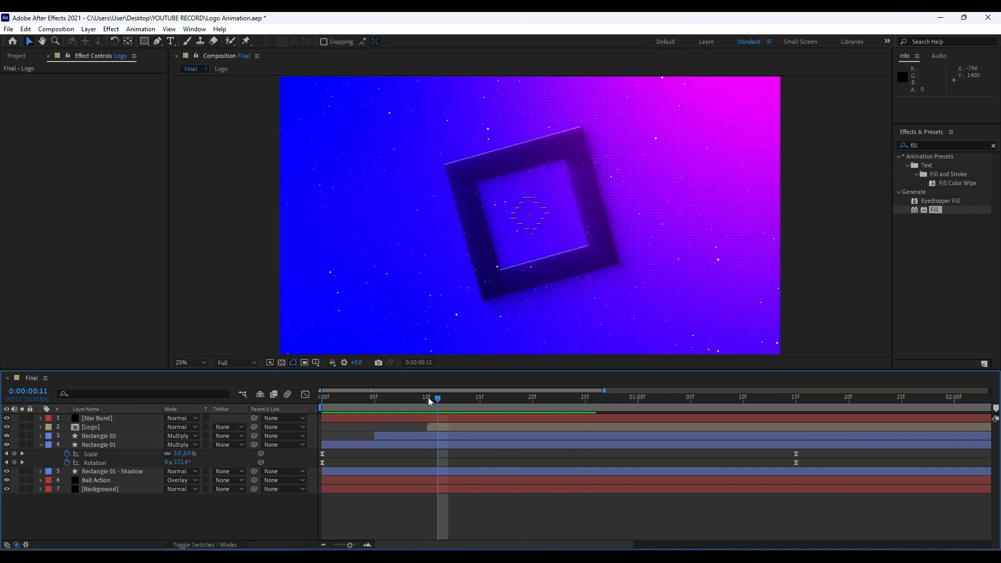
left_click(240, 363)
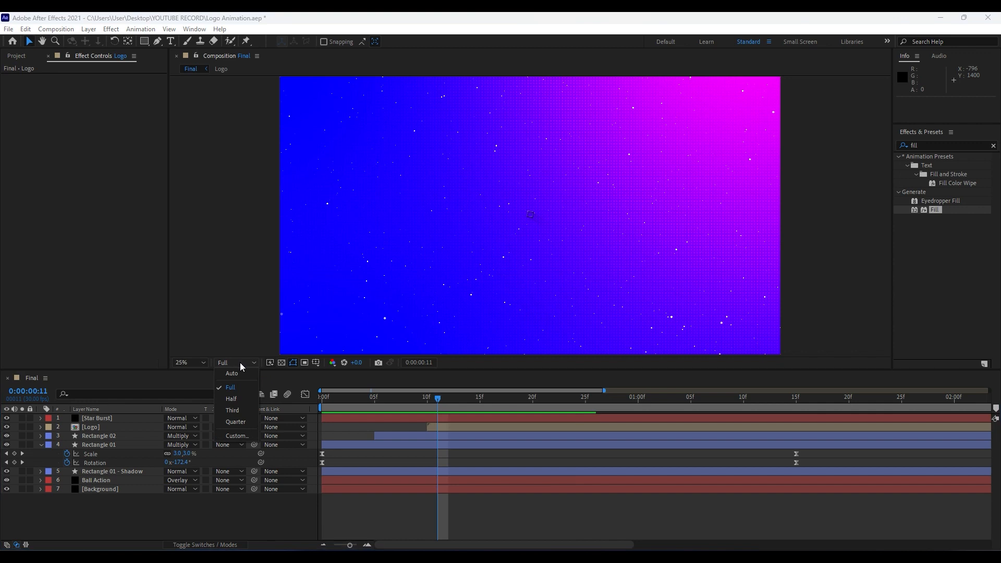
left_click(235, 421)
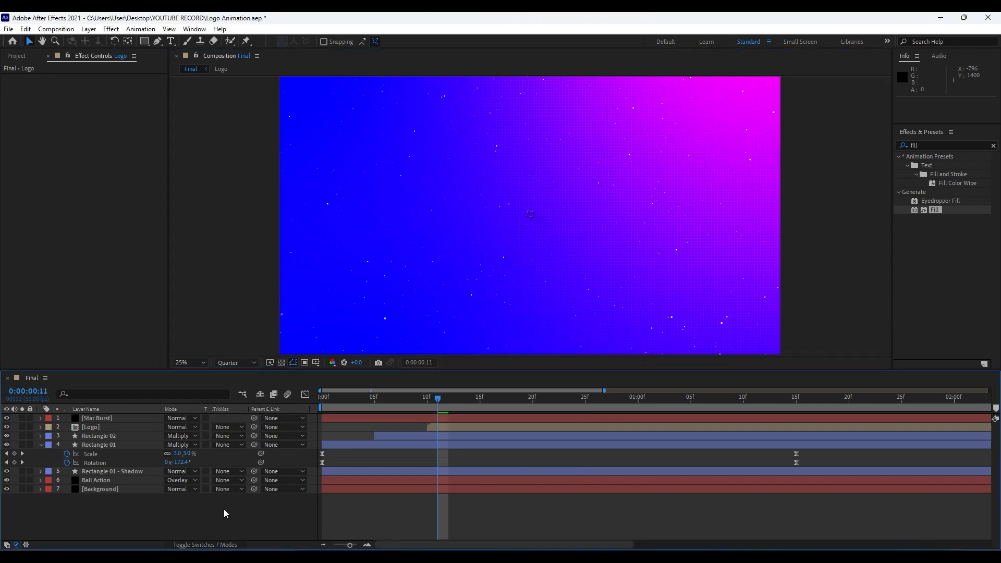
key("space")
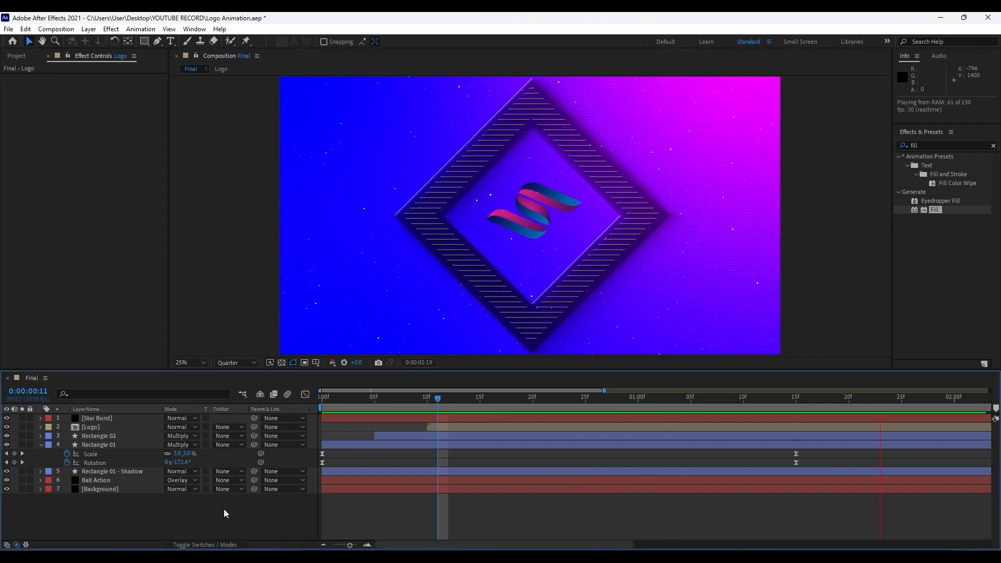
Reveal the Logo layer's keyframes and set its rotation to 0° at the last keyframe, 0:00:01:25.
left_click_drag(443, 398, 680, 402)
left_click(92, 427)
key("u")
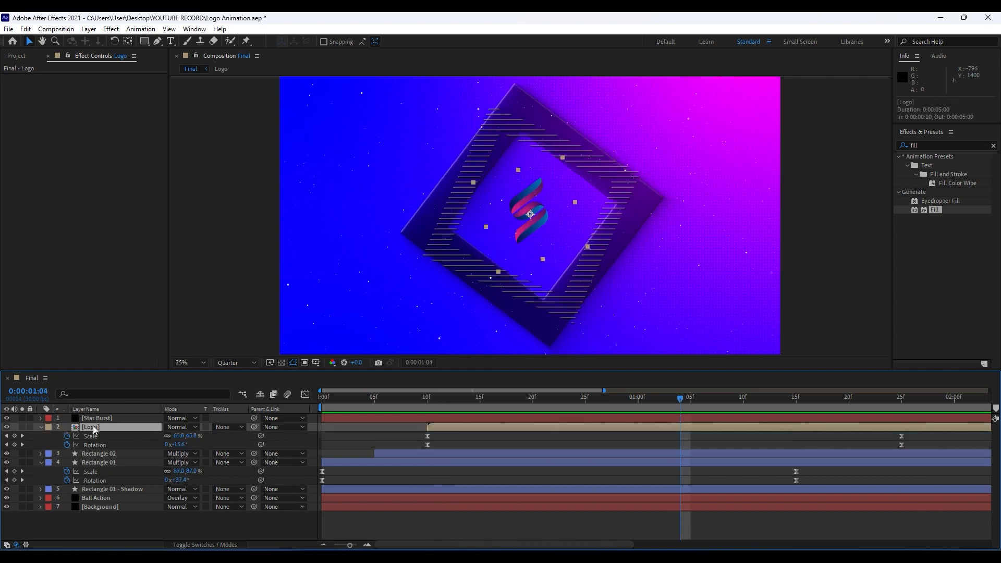
key("k")
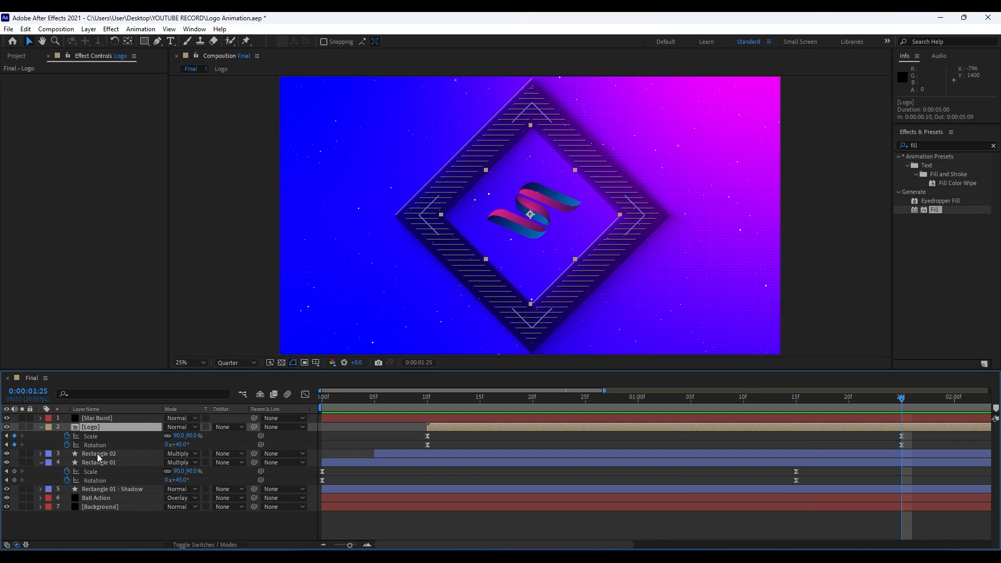
left_click(180, 445)
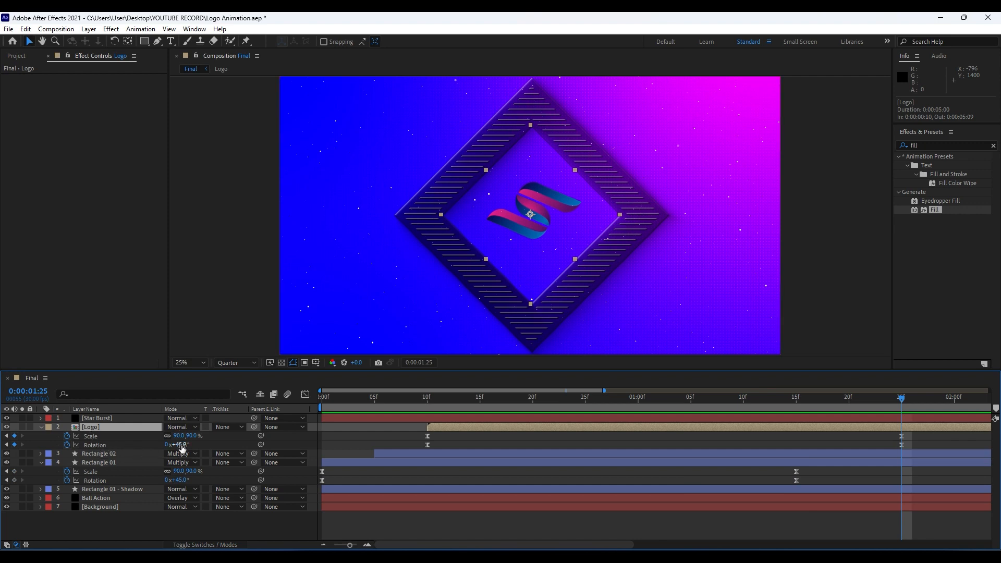
type("0")
left_click(95, 349)
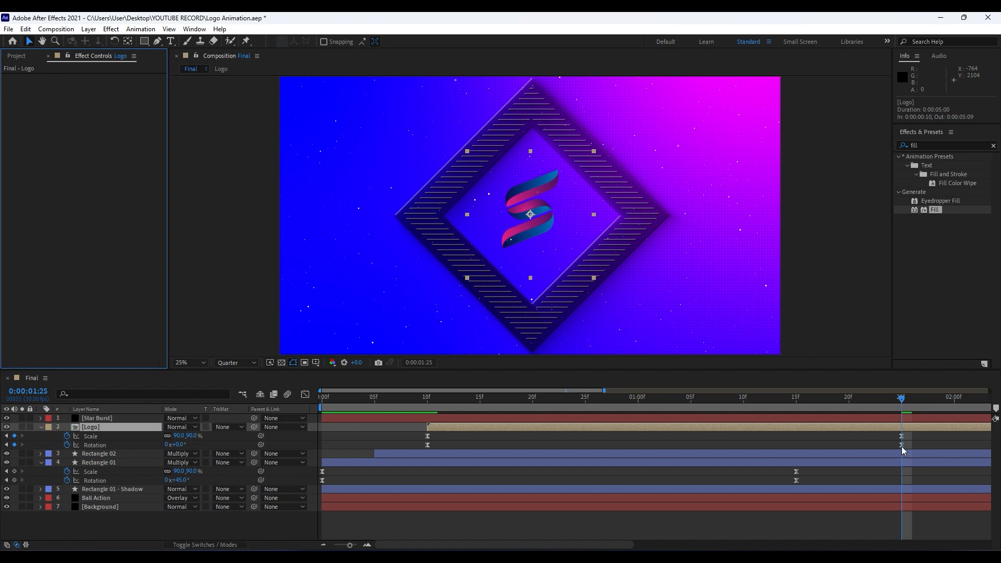
Preview the logo's spin-in animation and save the project.
left_click(164, 521)
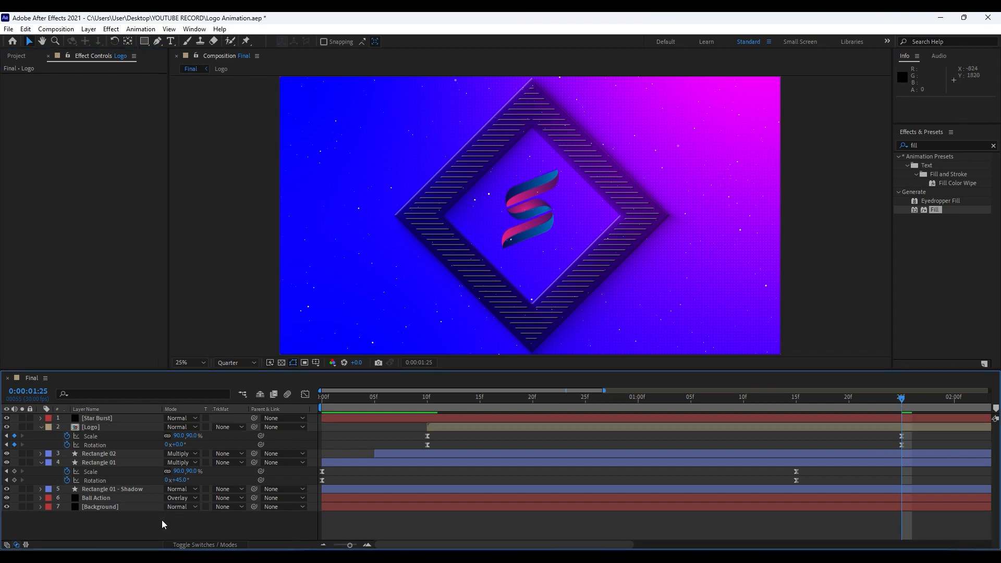
key("space")
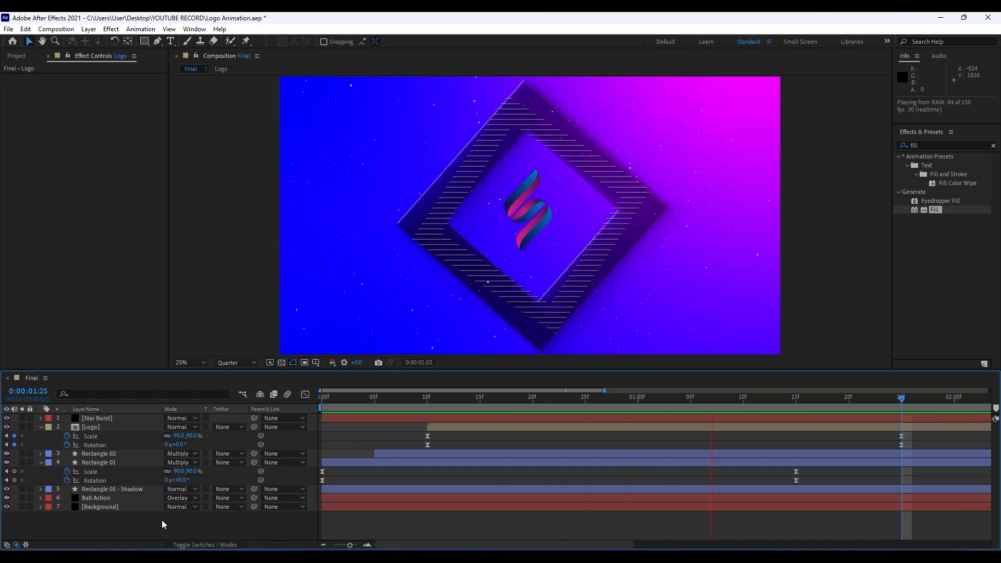
left_click(436, 399)
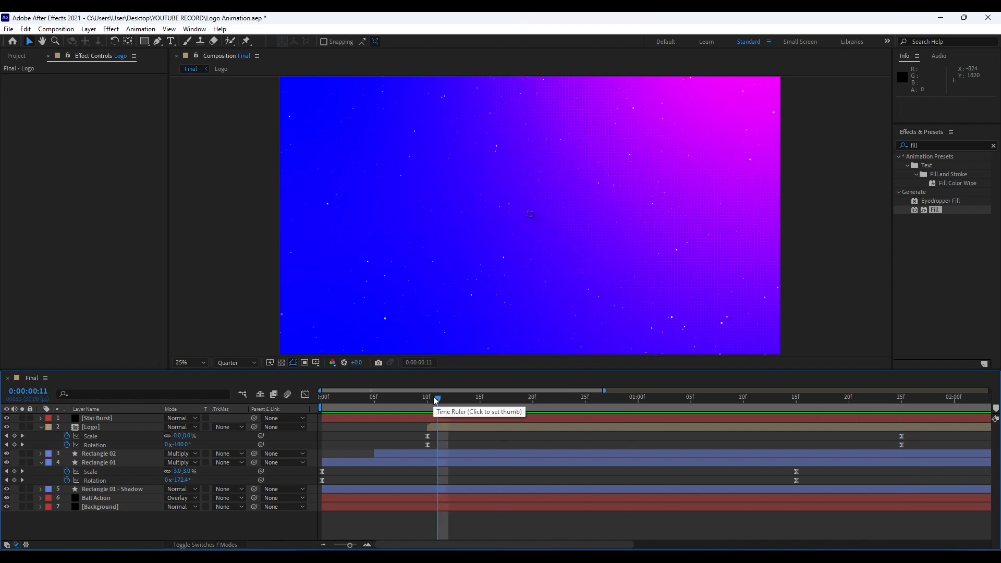
key("space")
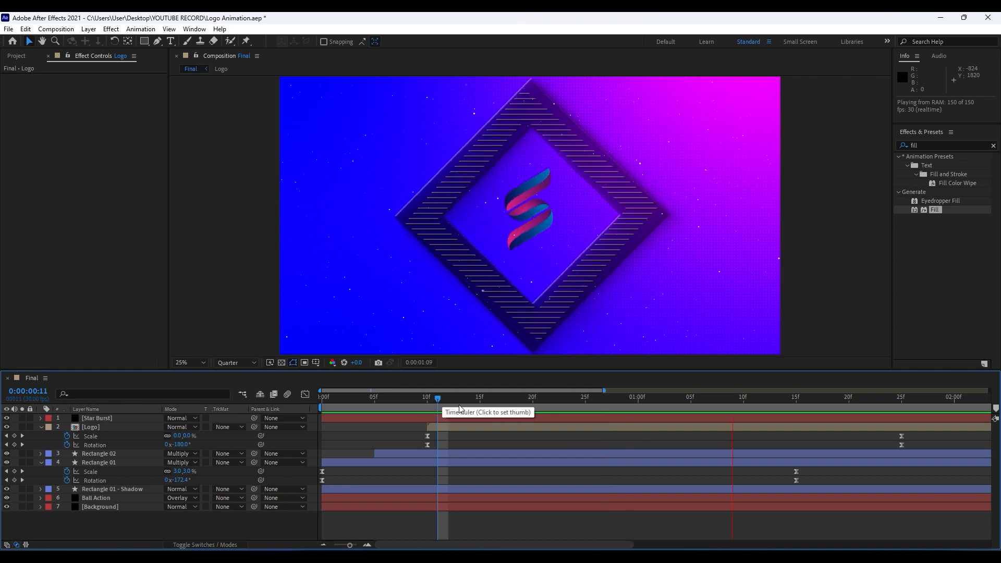
left_click(480, 400)
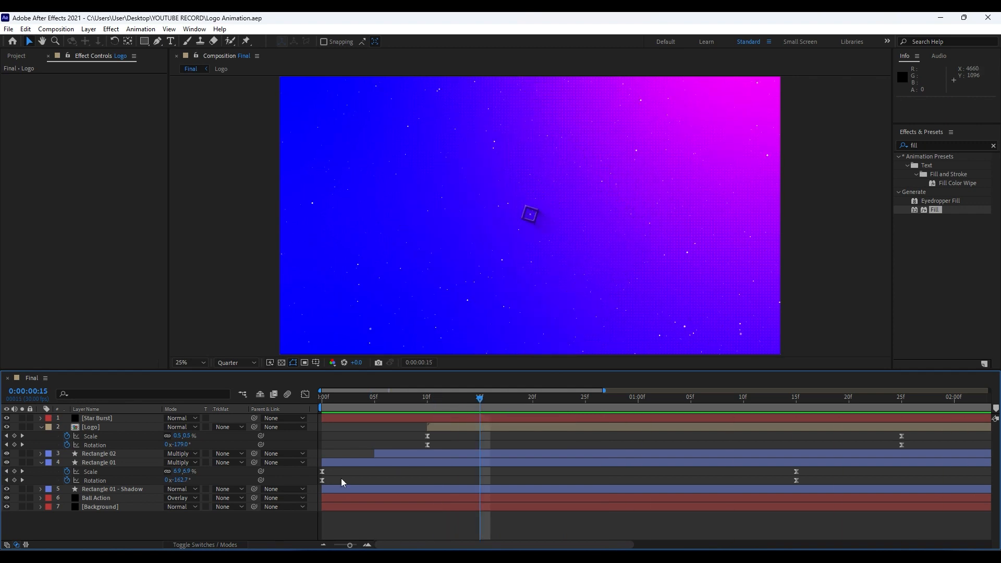
Collapse the Logo and Rectangle 01 layers and duplicate the Logo layer.
left_click(42, 428)
left_click(41, 446)
left_click(95, 429)
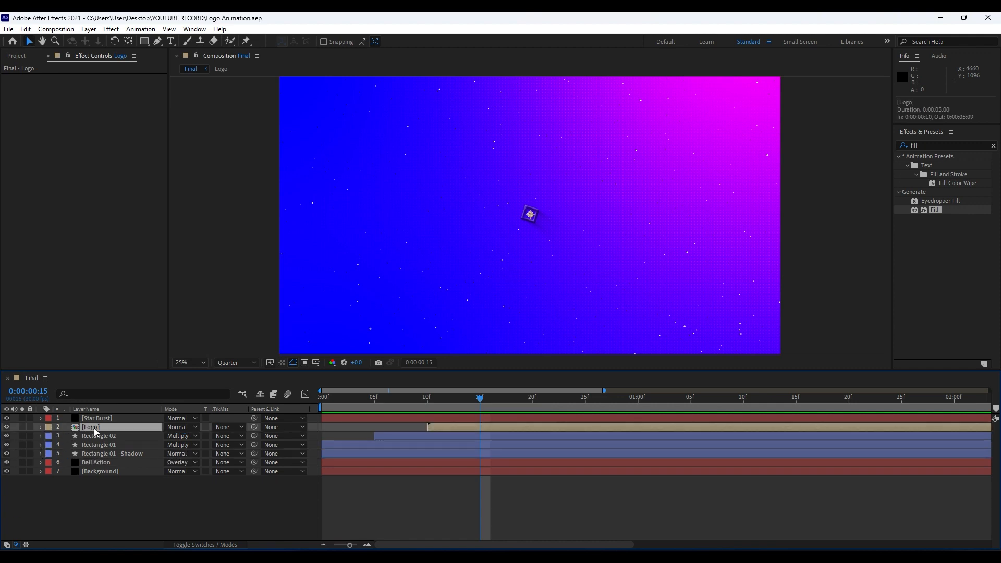
key("ctrl+d")
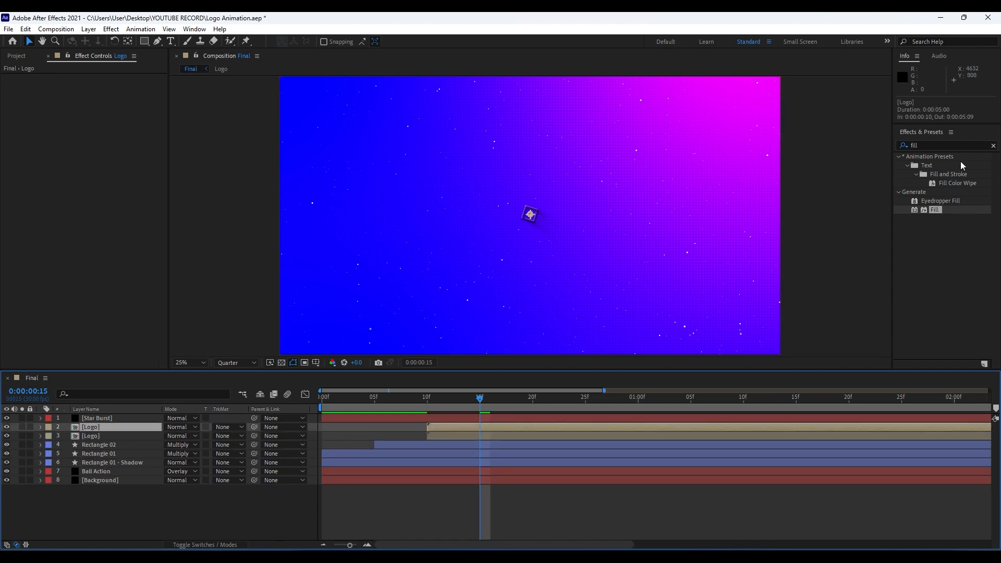
Add CC Radial Fast Blur to the lower Logo layer and, at 0:00:02:13, place its center at about -607, -407.
left_click(938, 145)
type("radial")
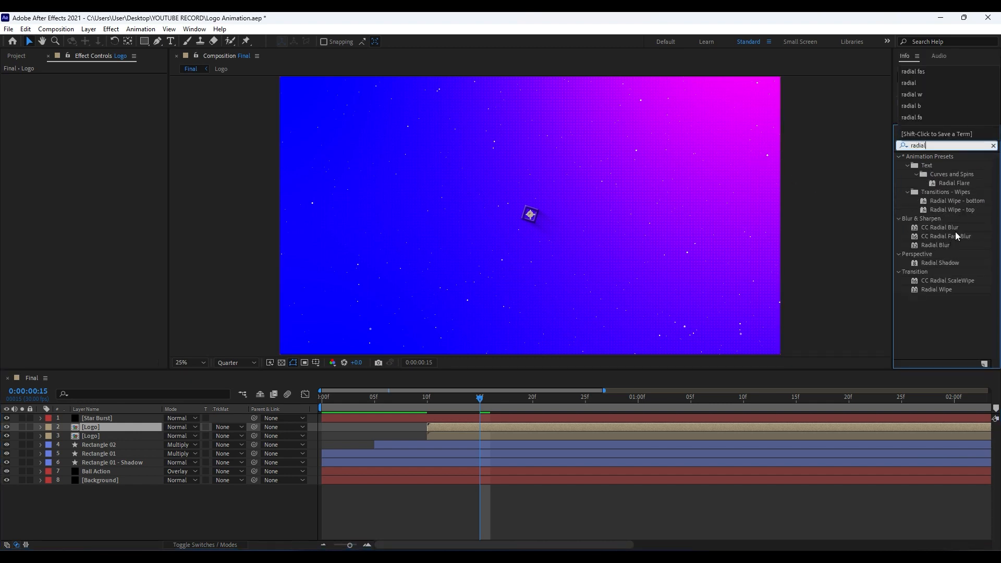
left_click_drag(958, 236, 112, 436)
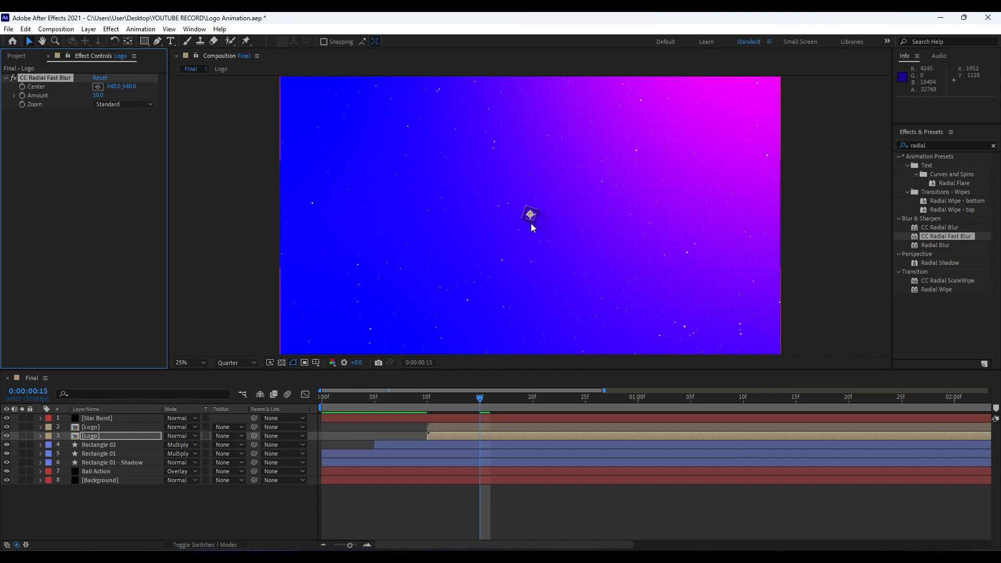
key("space")
left_click_drag(350, 547, 340, 546)
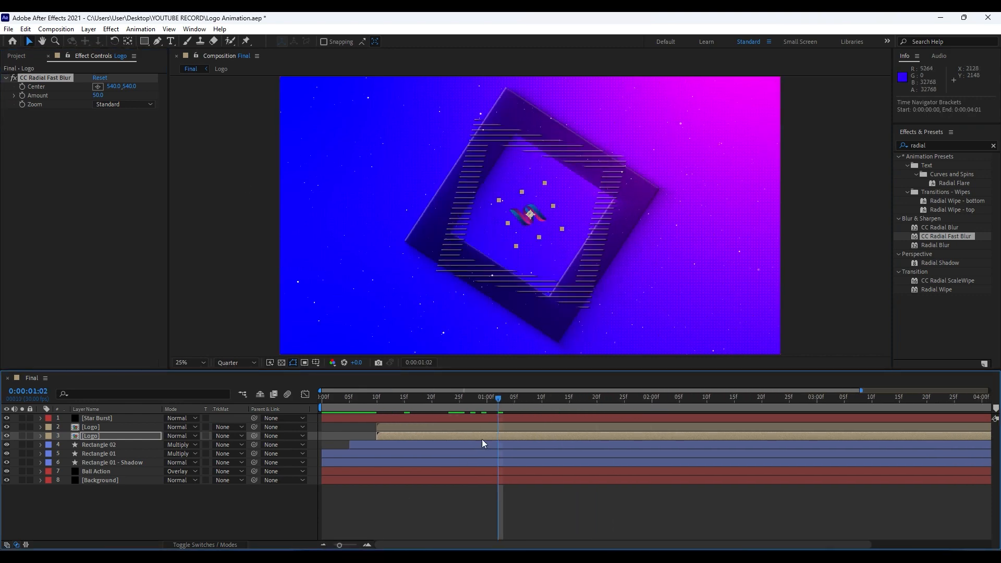
left_click(98, 86)
left_click(396, 103)
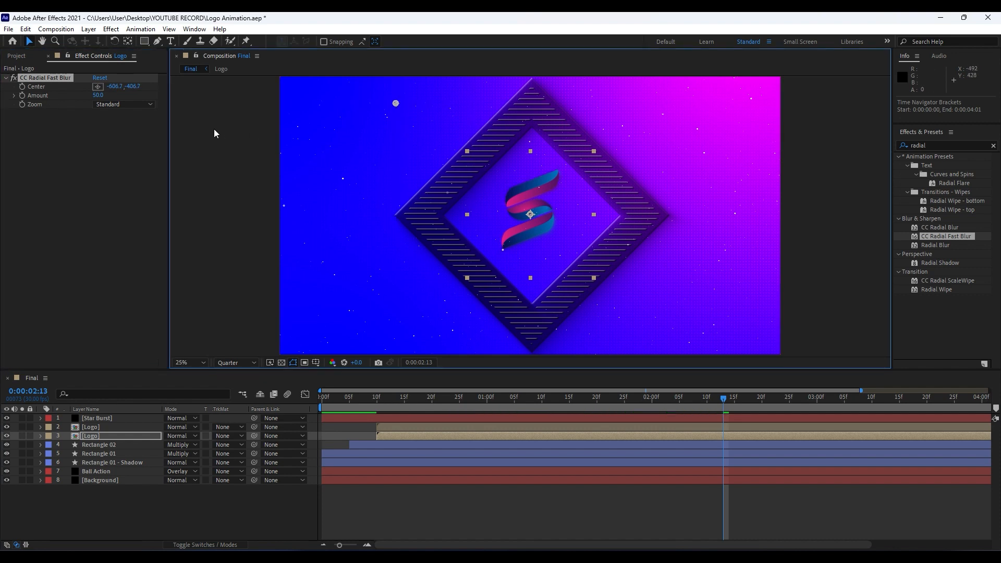
Add the Fill effect to the lower Logo layer and set its color to black (000000).
left_click(939, 145)
type("fil")
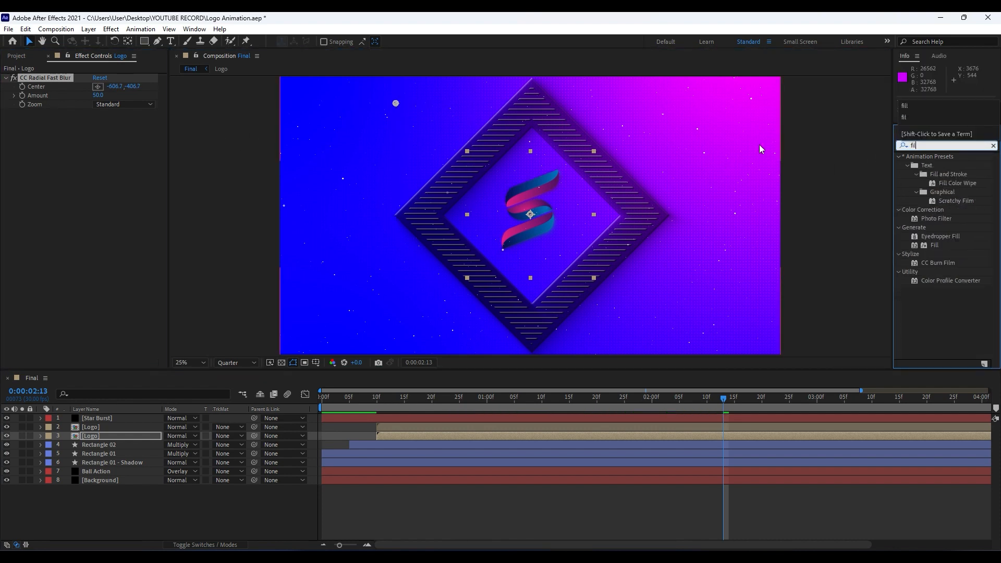
type("l")
left_click_drag(935, 210, 90, 436)
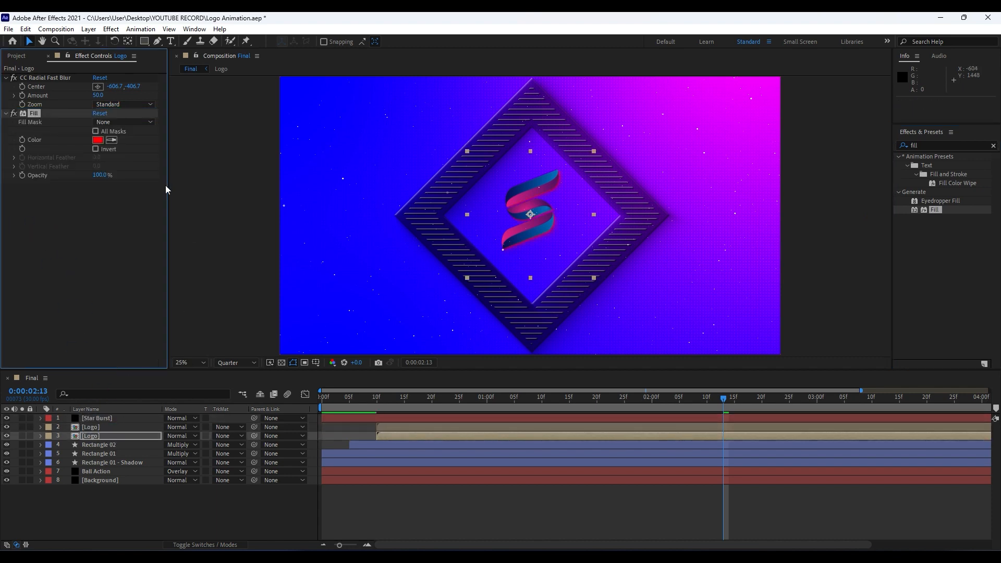
left_click(98, 139)
left_click_drag(348, 438, 290, 486)
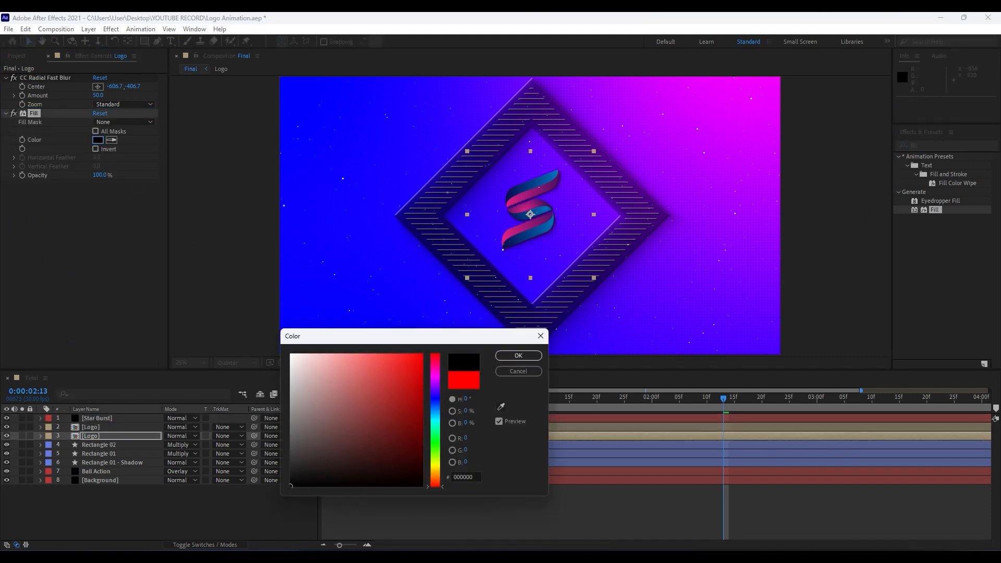
left_click(515, 356)
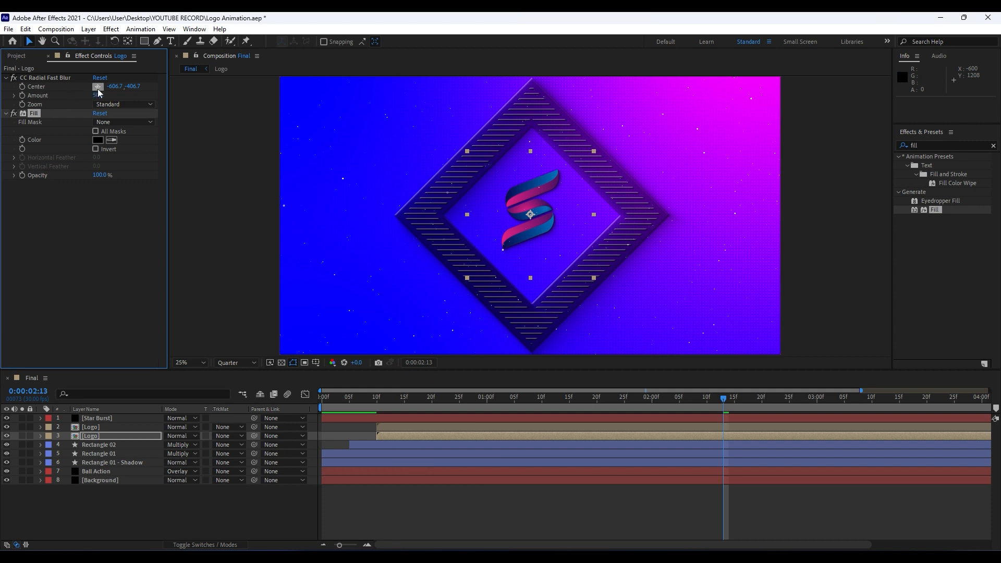
Move the CC Radial Fast Blur center farther from the logo, to about -1322, -433.
left_click_drag(116, 87, 6, 91)
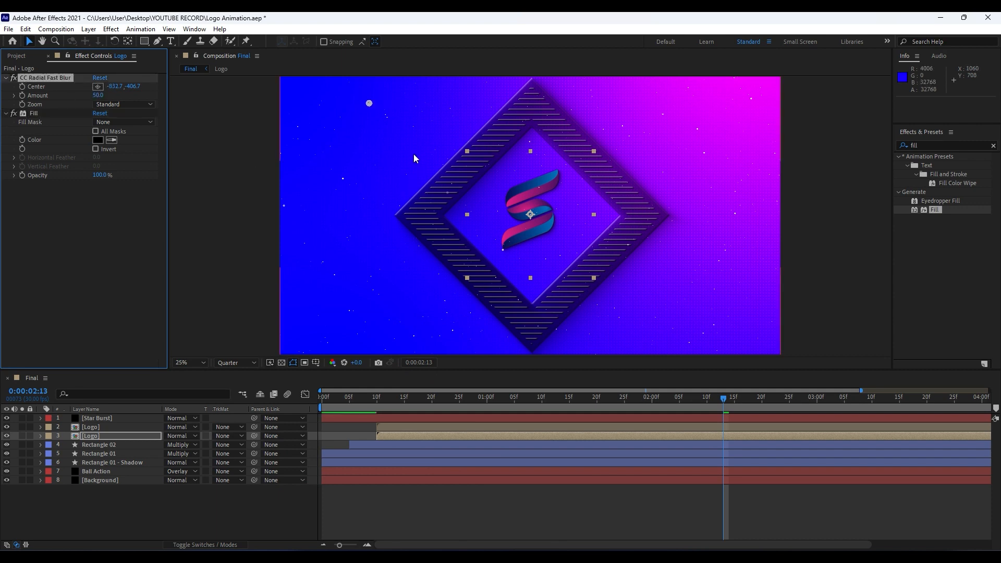
left_click_drag(370, 103, 312, 101)
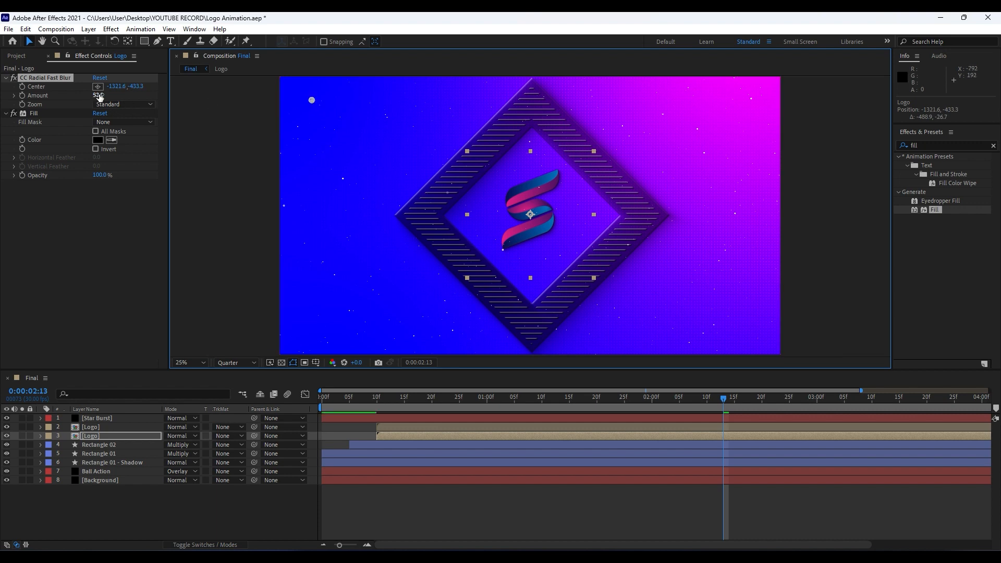
Set the CC Radial Fast Blur amount on the lower Logo layer to 90.
left_click_drag(97, 95, 122, 100)
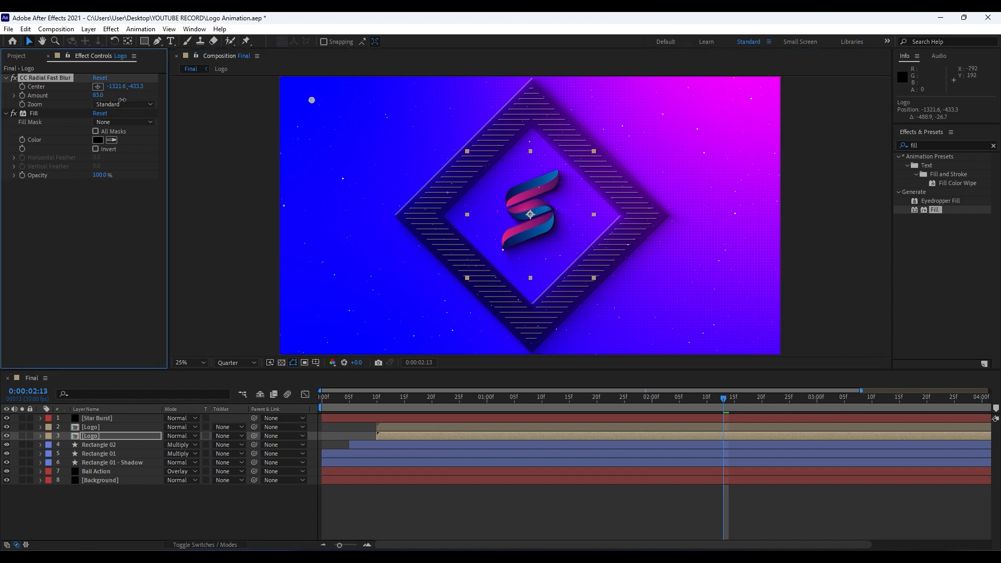
left_click(97, 95)
key("Return")
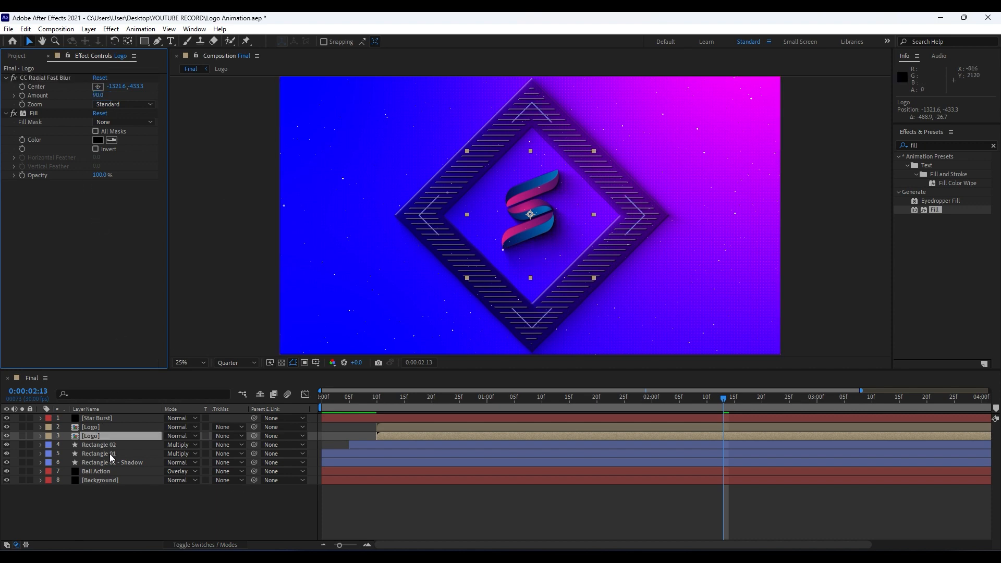
Set the lower Logo layer's opacity to 60%, check the result along the timeline and collapse the layer.
key("t")
left_click(169, 445)
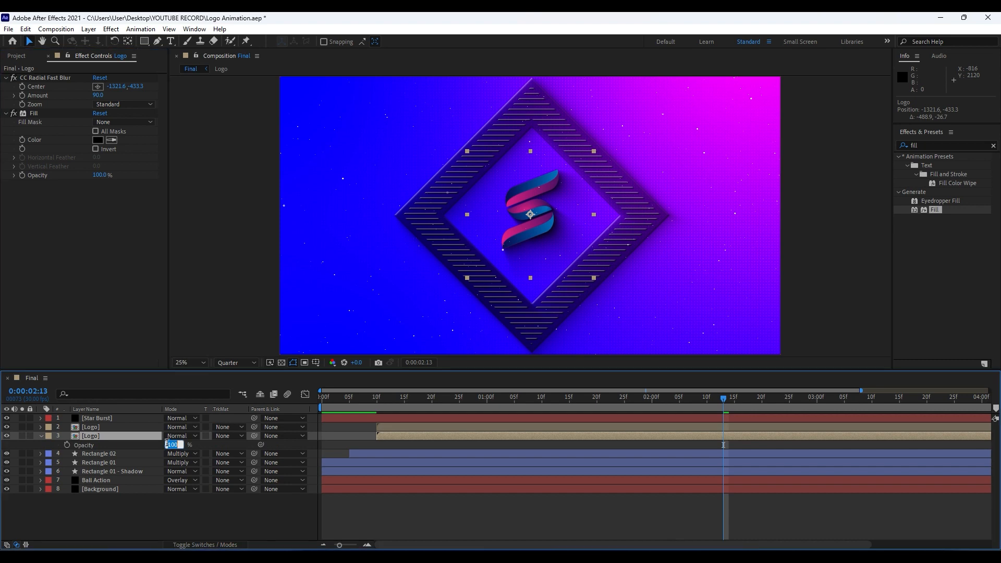
type("50")
left_click(142, 512)
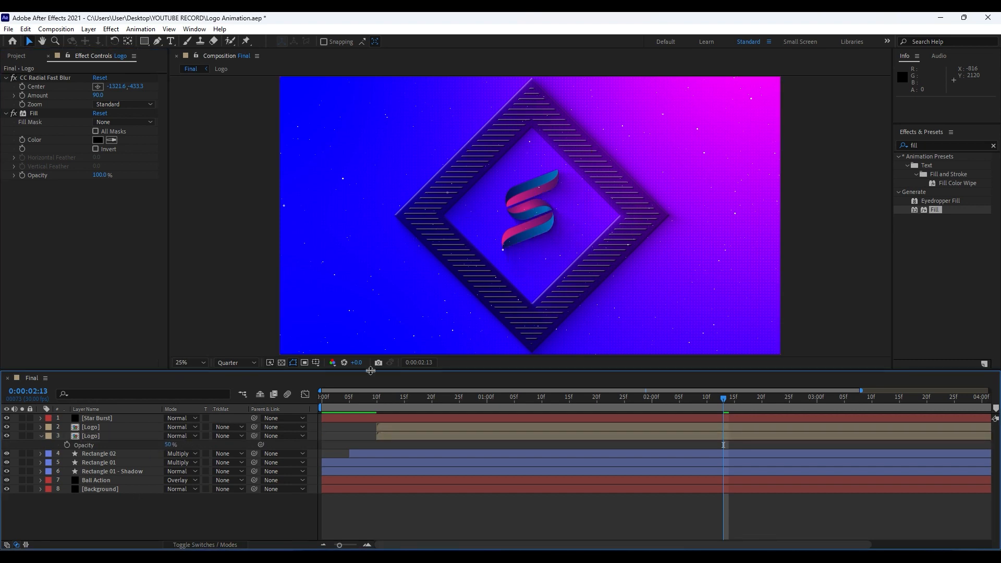
left_click(168, 445)
type("60")
left_click(165, 503)
left_click_drag(535, 411, 762, 415)
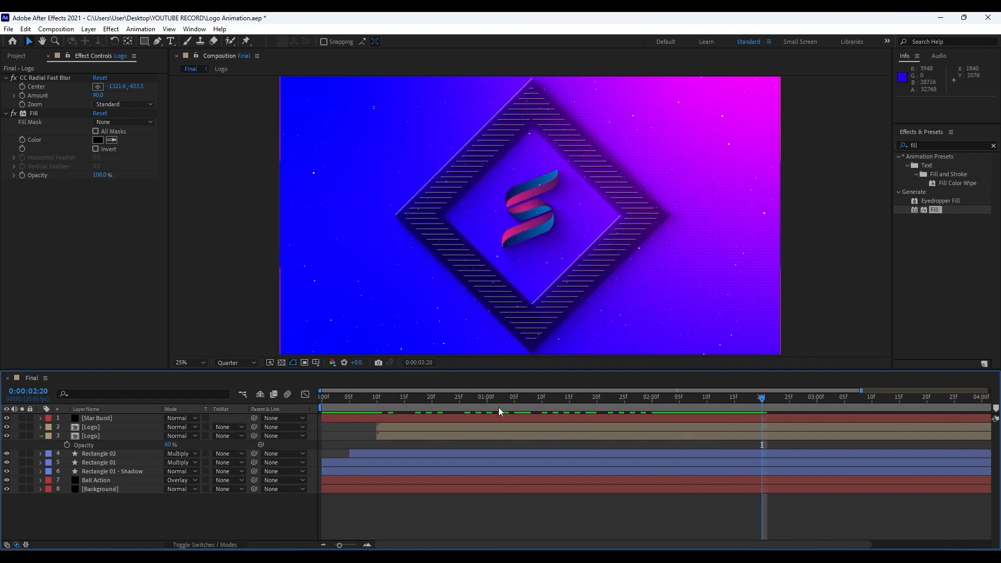
left_click_drag(495, 405, 652, 402)
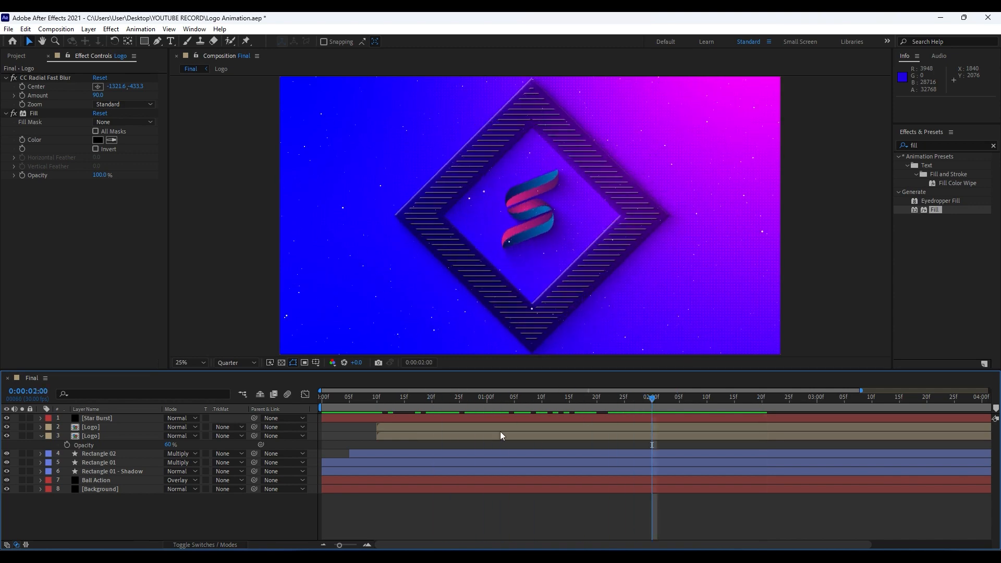
left_click(41, 437)
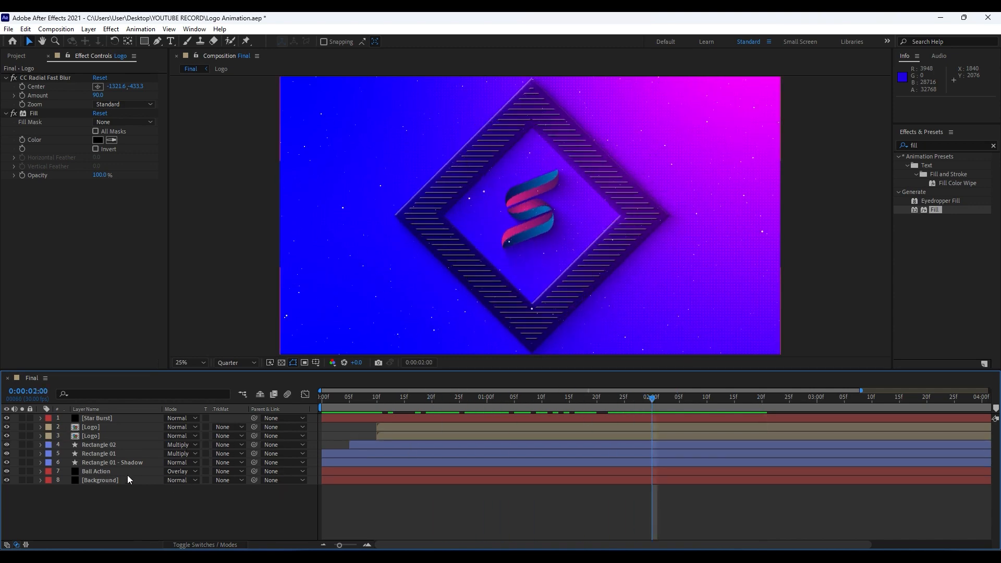
Duplicate Rectangle 01, place the copy above Rectangle 02 and shift it in time to start at frame 10.
left_click(110, 455)
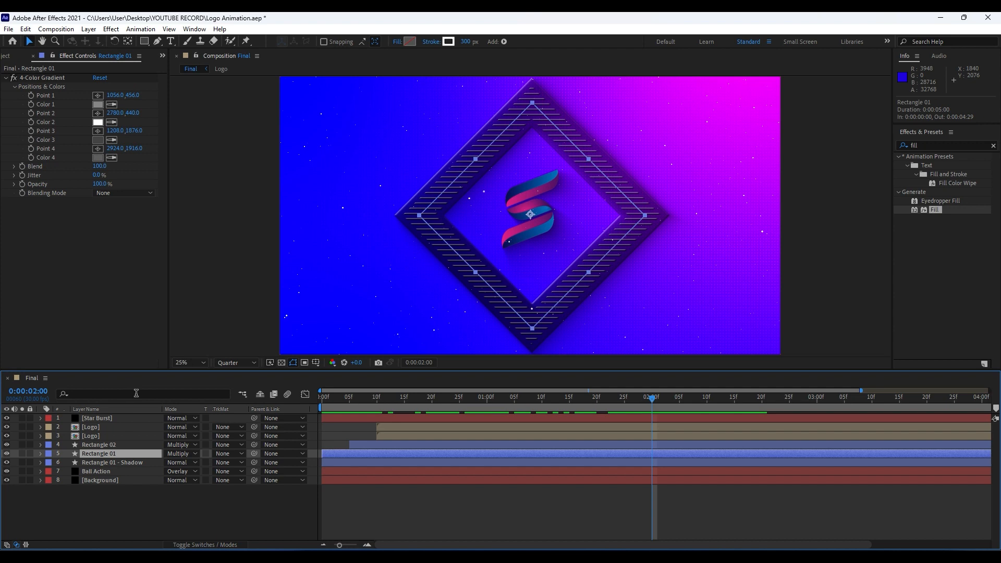
key("ctrl+d")
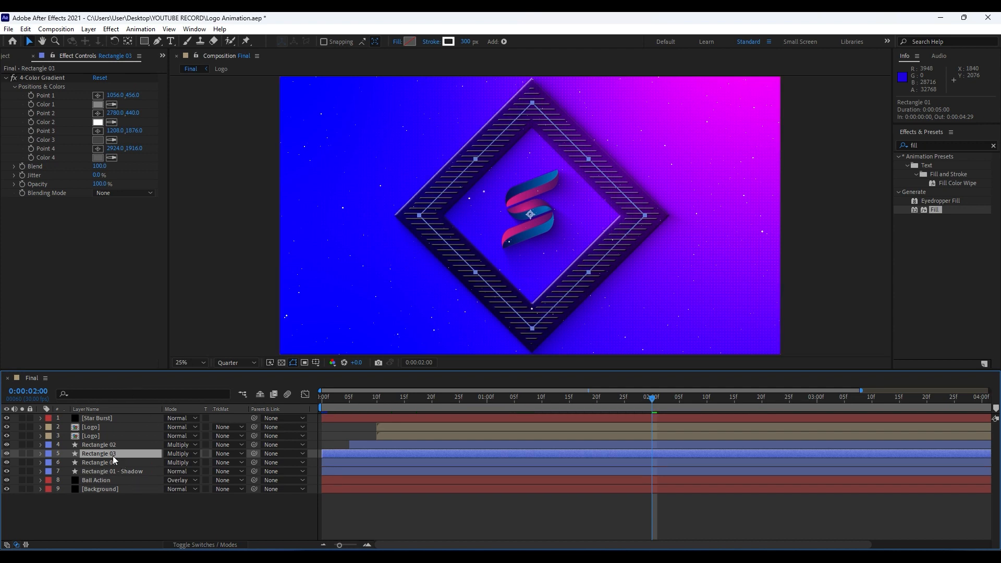
left_click_drag(96, 455, 99, 442)
left_click_drag(334, 445, 344, 443)
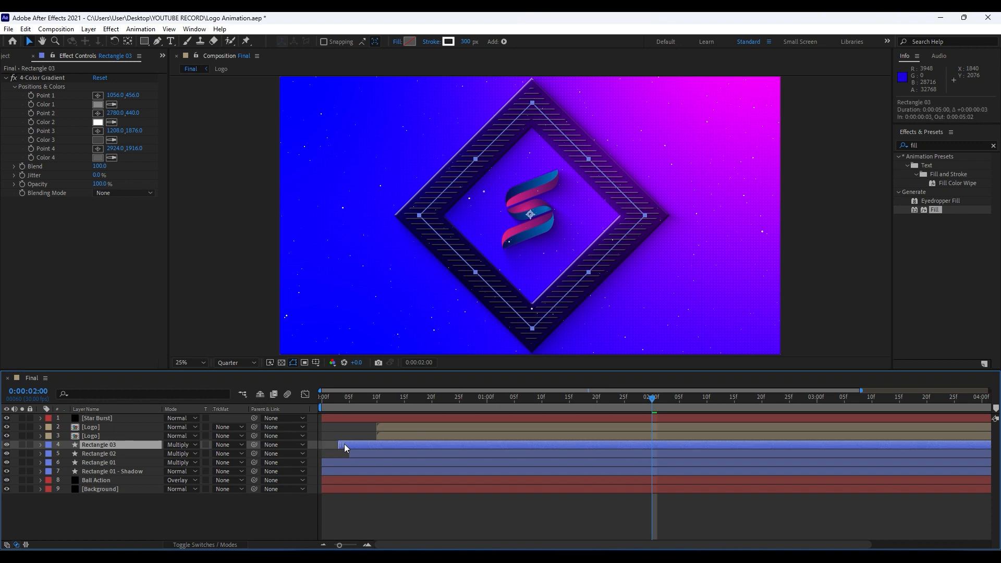
Shift both Logo layers in time so they start at frame 15.
left_click(98, 435)
left_click(96, 432, "shift")
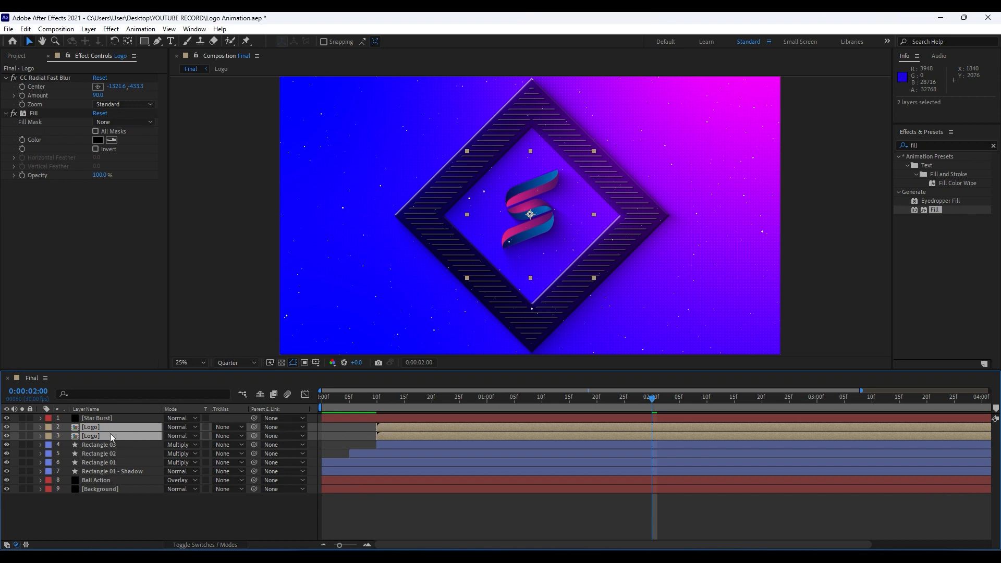
left_click_drag(390, 427, 418, 427)
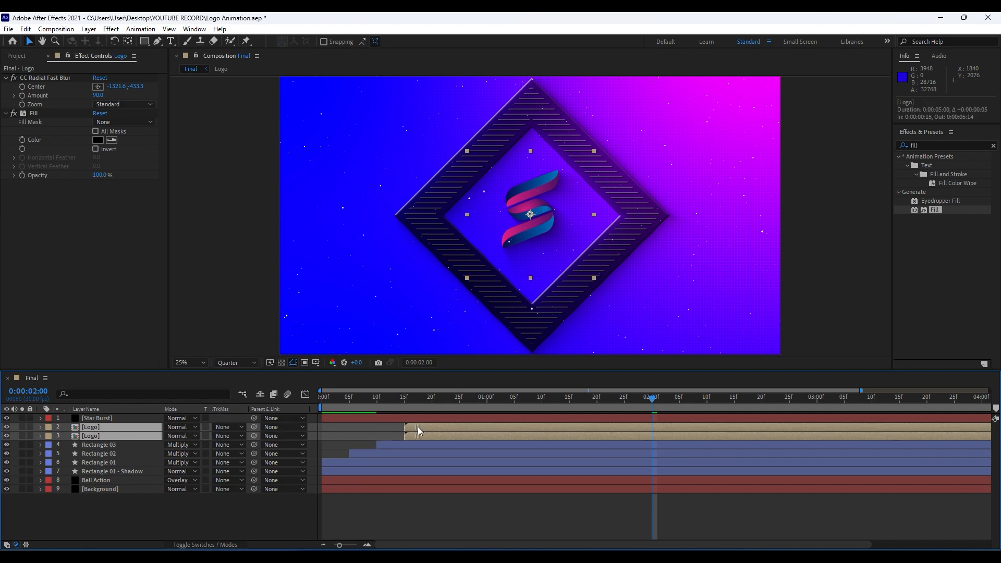
left_click(77, 505)
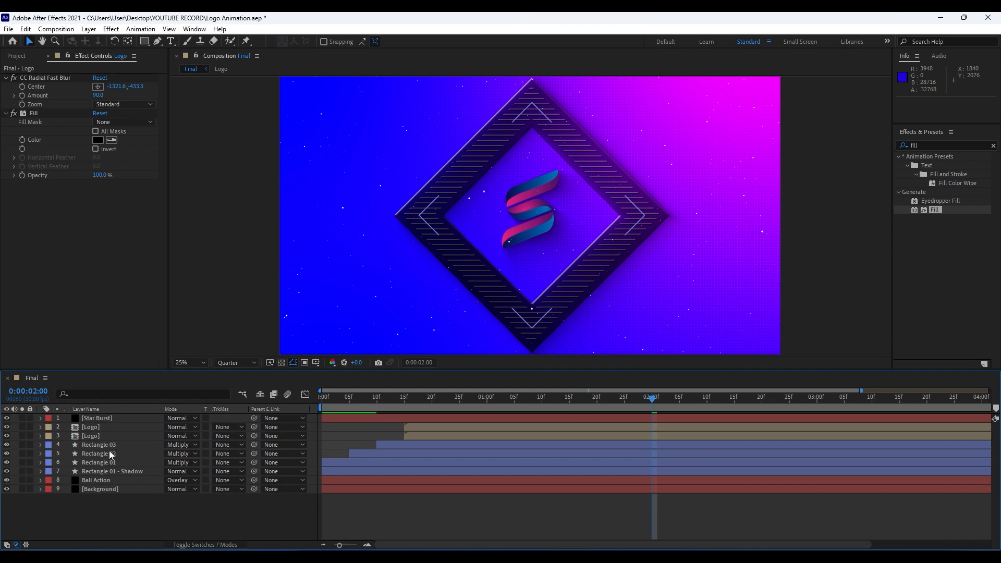
Preview the animation and set Rectangle 03's second scale keyframe, at 0:00:01:25, to 270%.
left_click(109, 455)
left_click(109, 446)
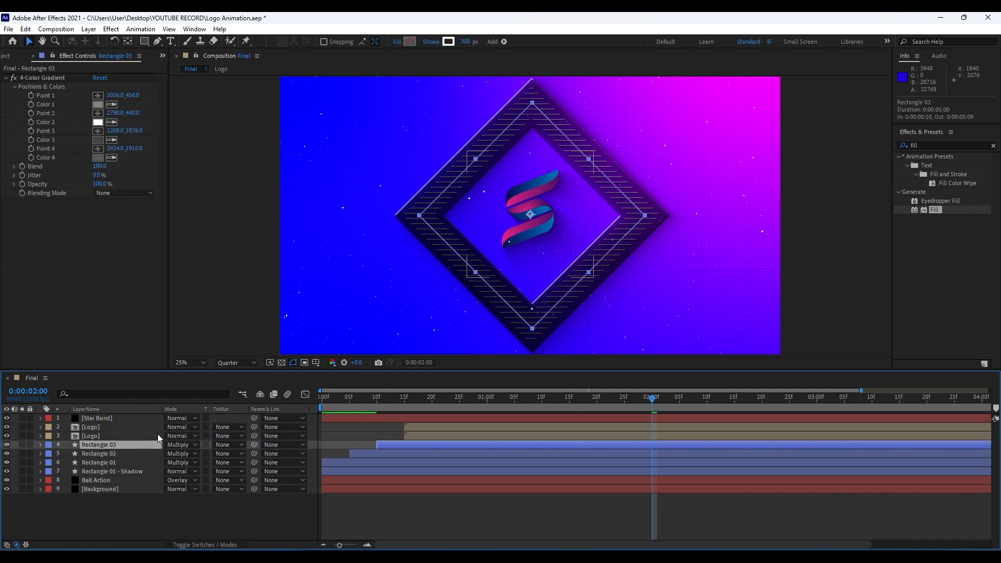
key("space")
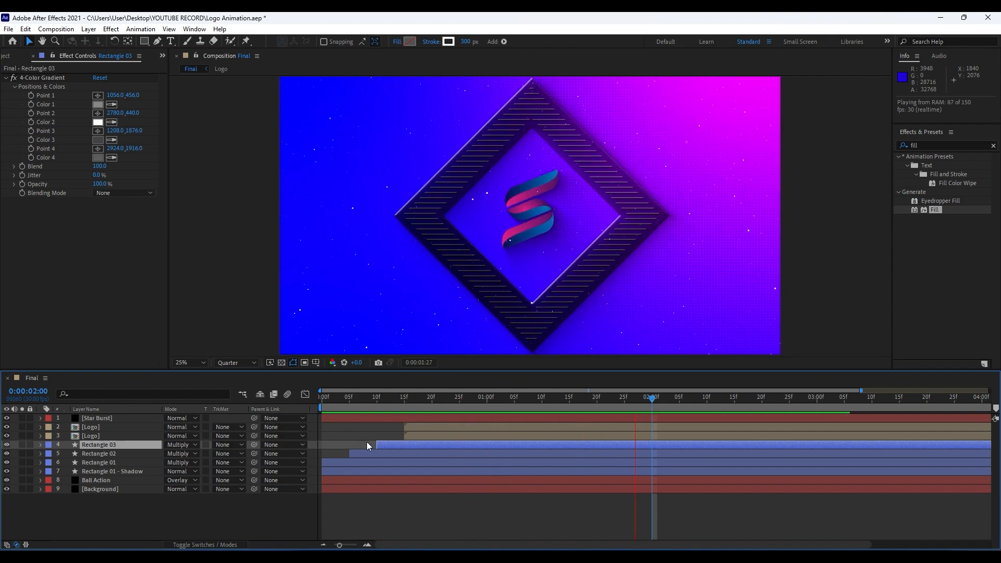
key("space")
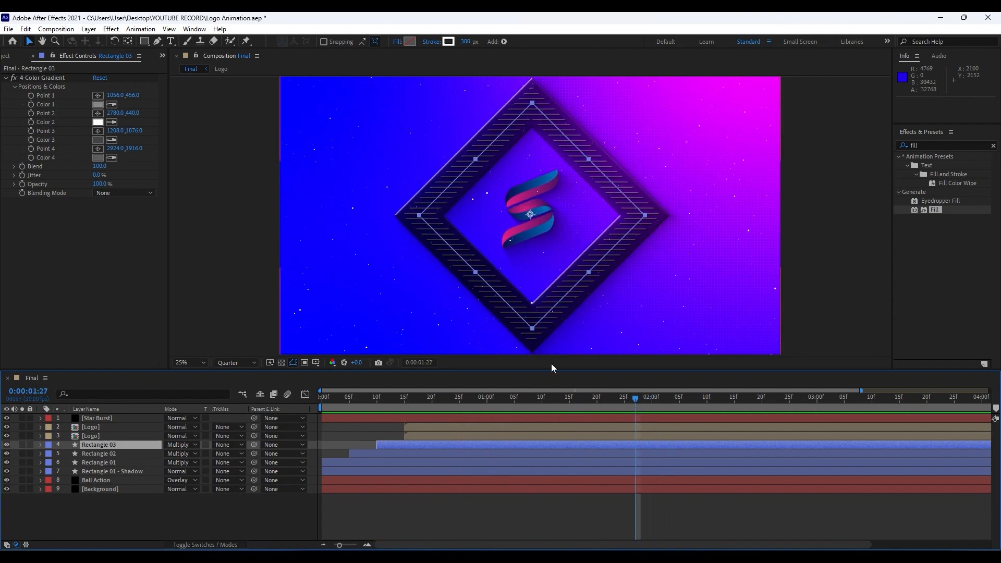
key("s")
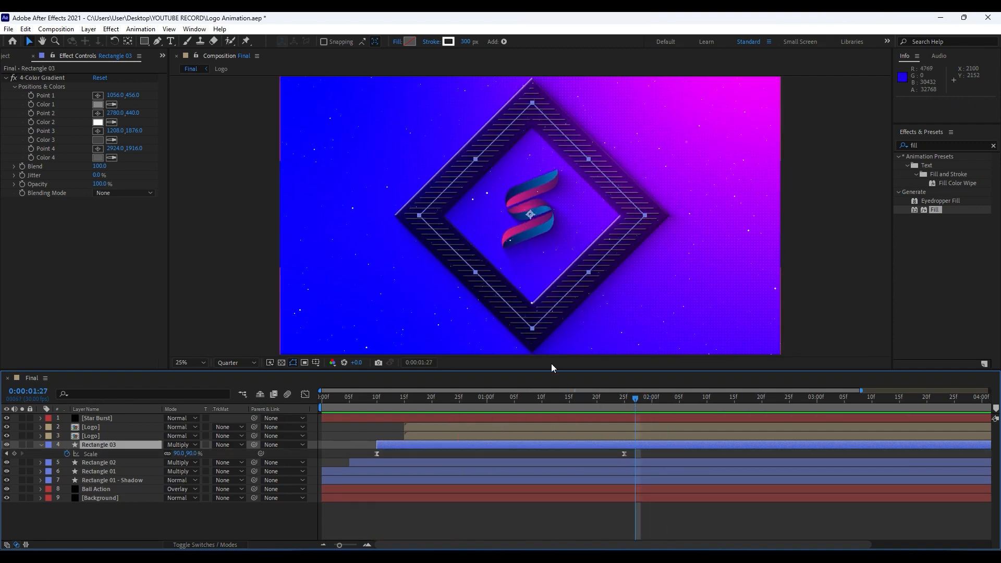
key("j")
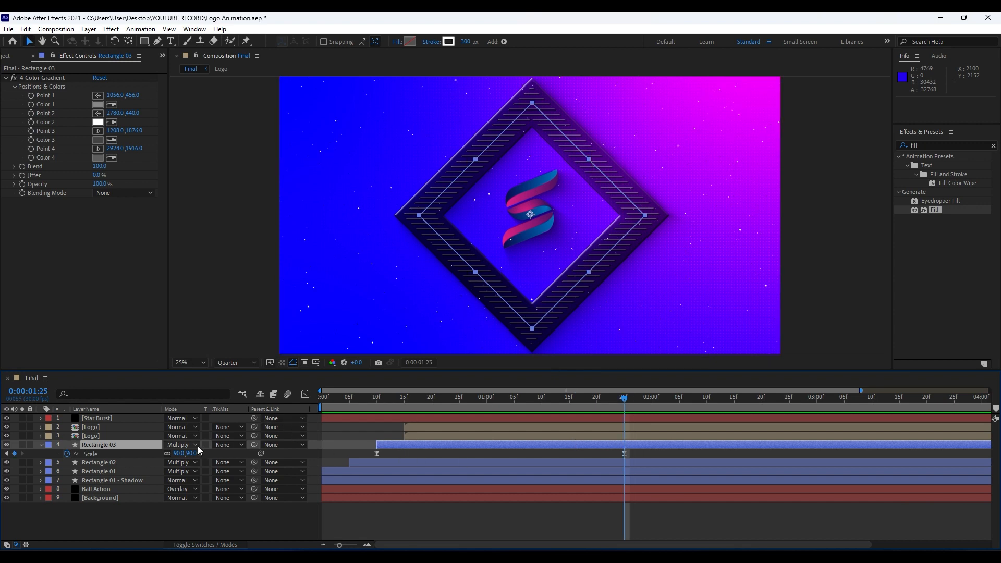
left_click_drag(178, 453, 241, 454)
left_click(181, 455)
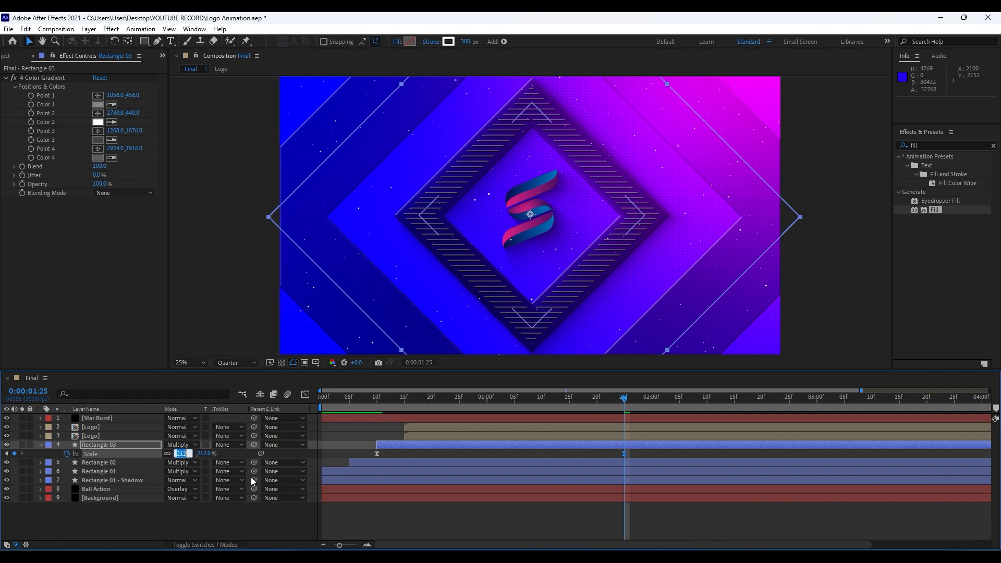
type("2")
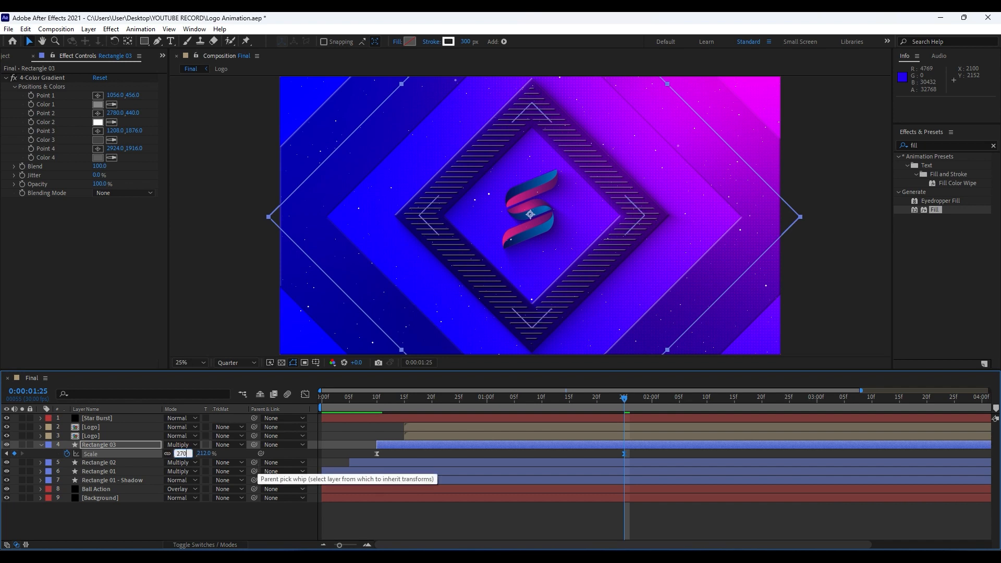
type("70")
left_click(129, 313)
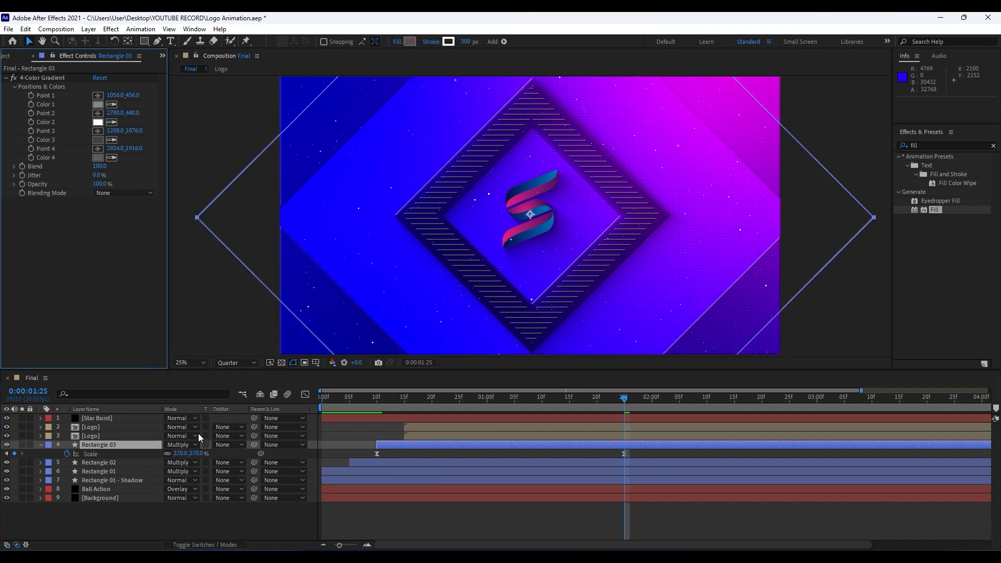
Reduce Rectangle 03's scale at 0:00:01:25 to 240%, preview the animation and collapse the layer.
left_click_drag(179, 457, 163, 455)
left_click(148, 508)
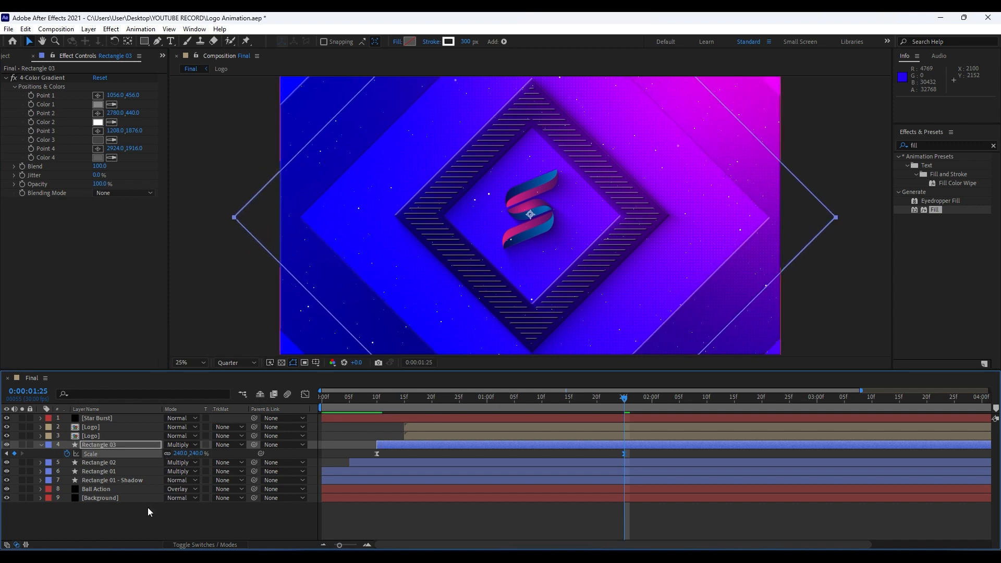
key("space")
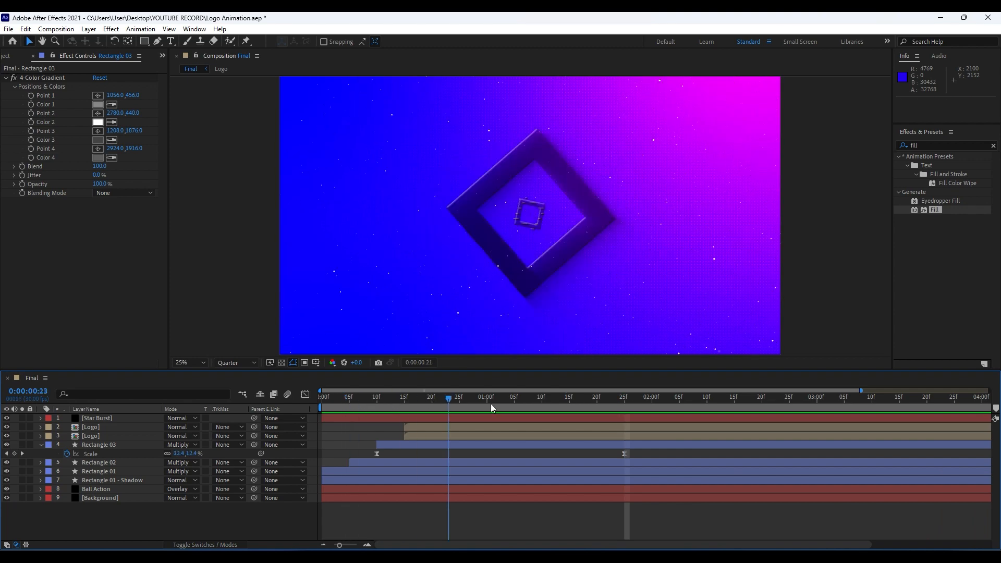
key("space")
left_click(41, 446)
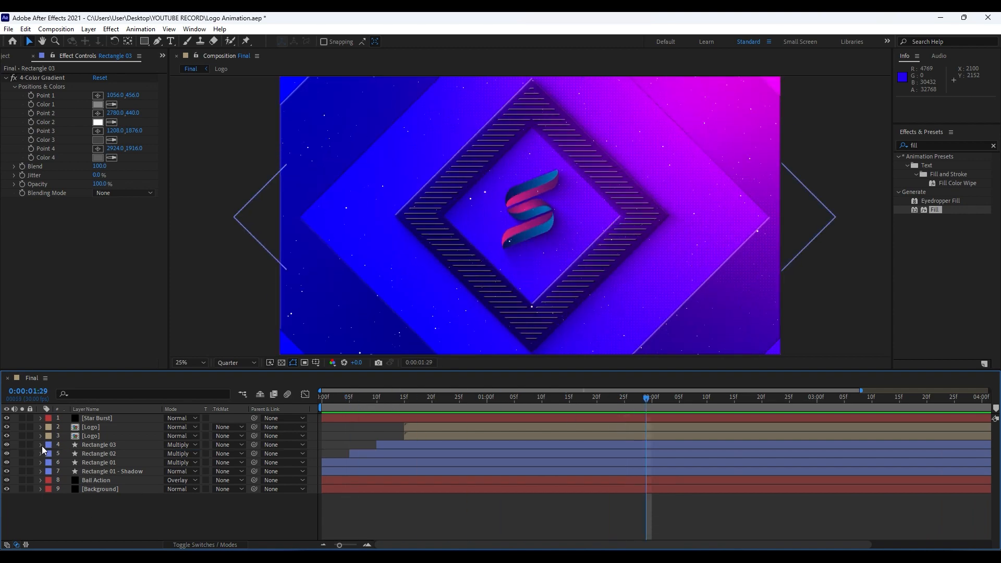
Pre-compose all nine layers of the Final composition under the default name, moving all attributes into the new composition.
left_click_drag(83, 509, 108, 390)
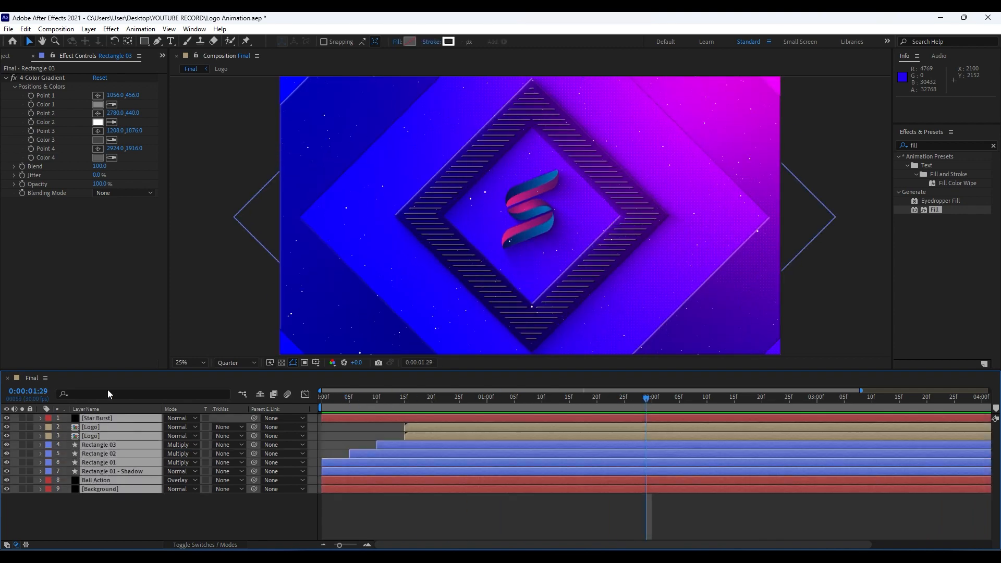
right_click(99, 467)
left_click(167, 411)
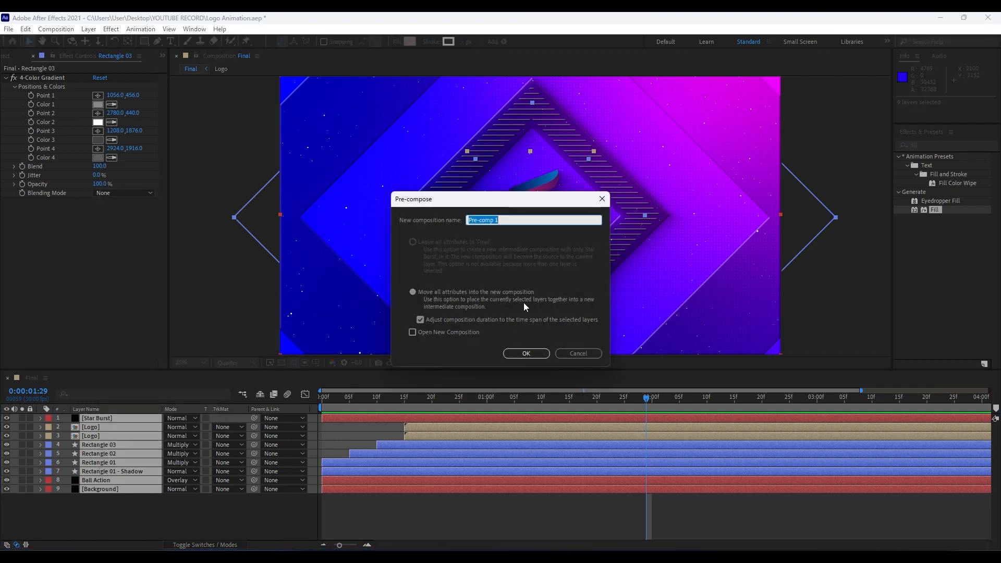
left_click(524, 354)
left_click(117, 462)
Rename the pre-composed layer in the Final composition to "Logo Animation".
left_click(122, 418)
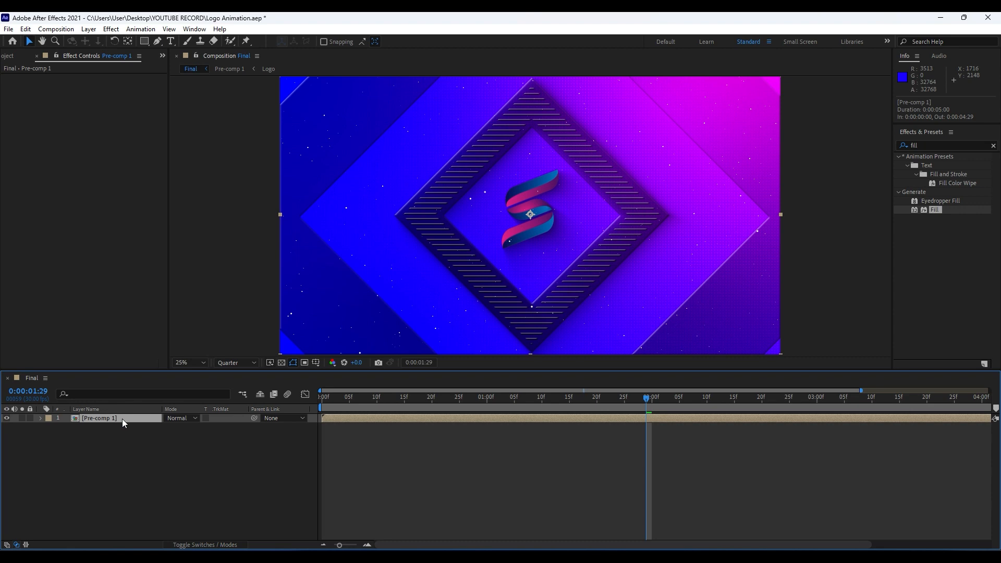
key("Return")
type("Logo Animation")
key("Return")
Open the pre-composed layer's composition and add an adjustment layer above all its layers.
double_click(108, 420)
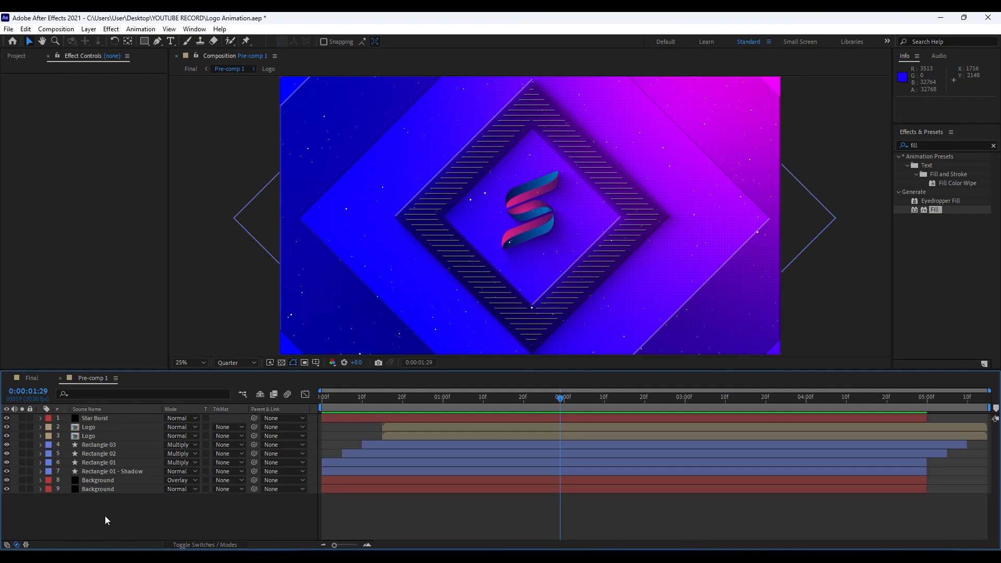
right_click(144, 505)
mouse_move(232, 377)
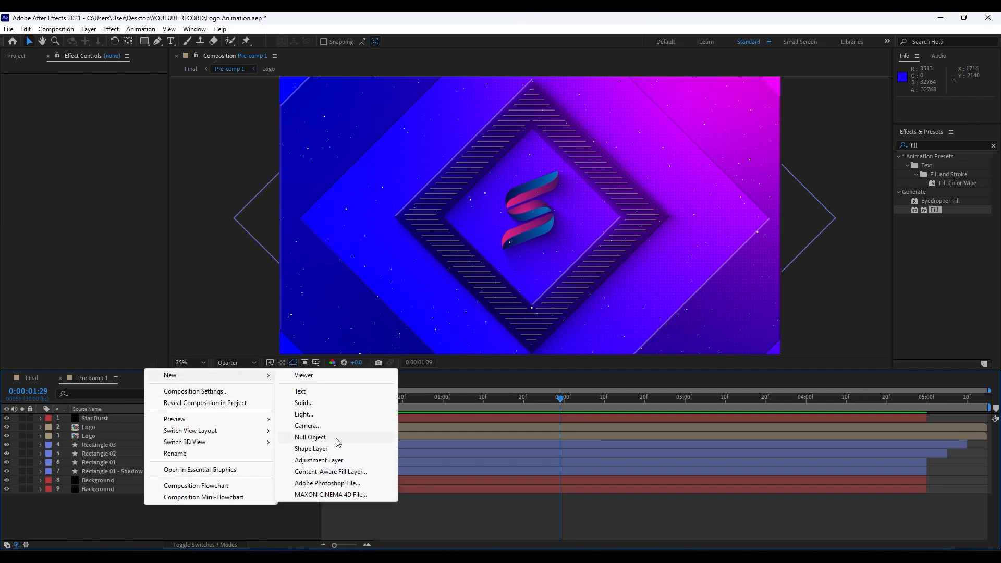
left_click(332, 462)
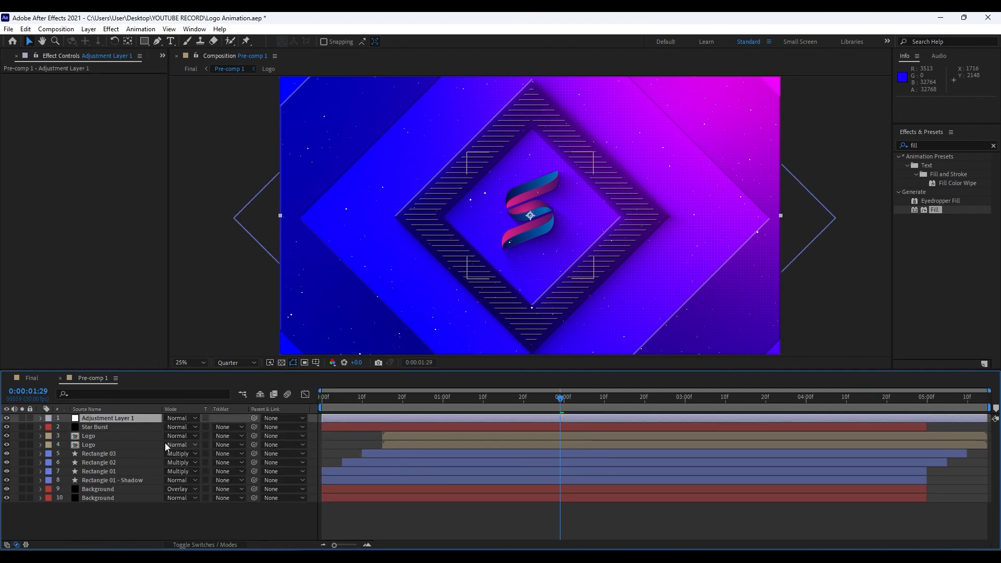
Find the CC Spotlight effect and apply it to the adjustment layer.
left_click(931, 146)
type("cc spot")
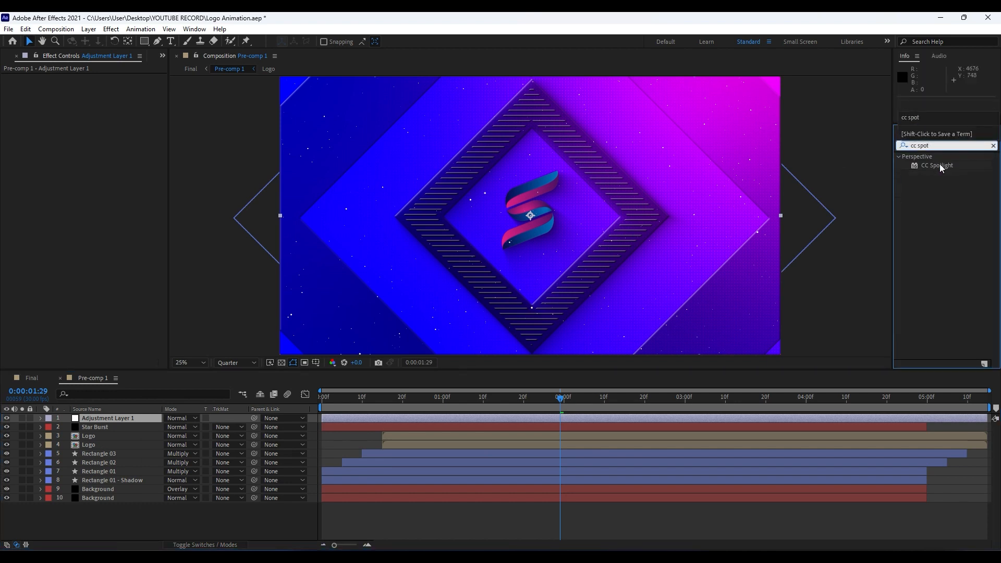
left_click_drag(937, 166, 122, 418)
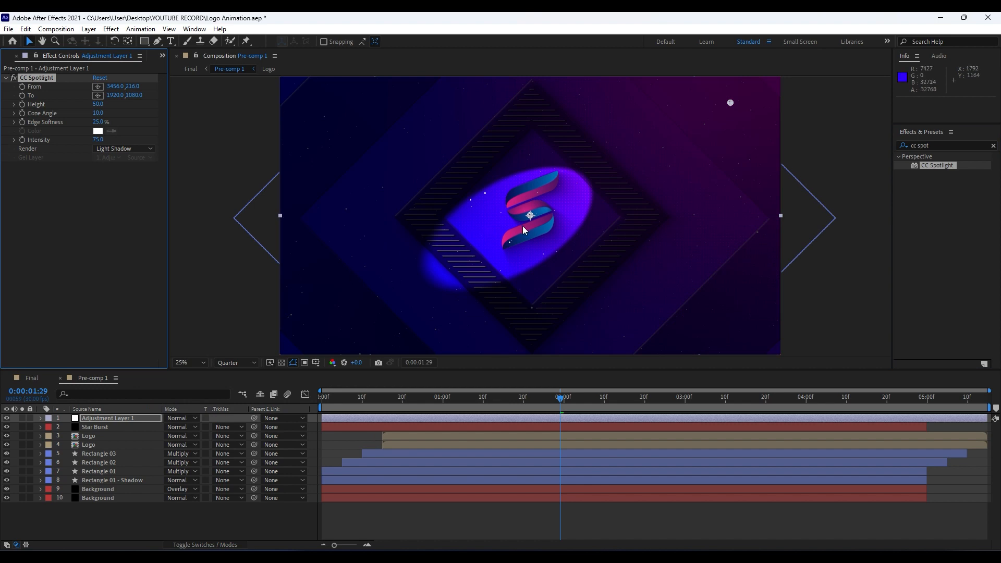
Move the CC Spotlight's From point out beyond the frame's upper-right corner to about 6032, -760 and set the Cone Angle to 15.
scroll(523, 226, "down", 2)
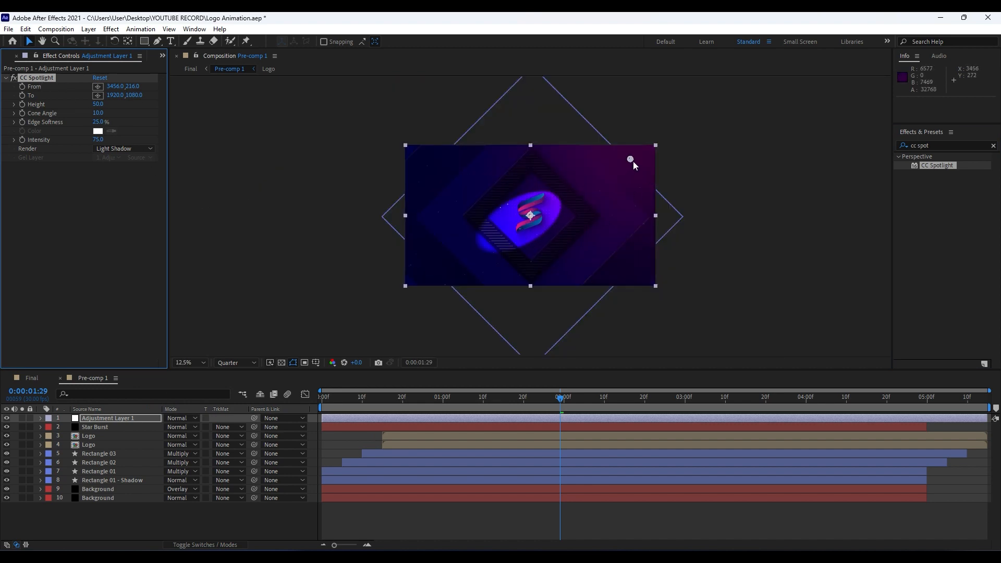
left_click_drag(631, 159, 799, 96)
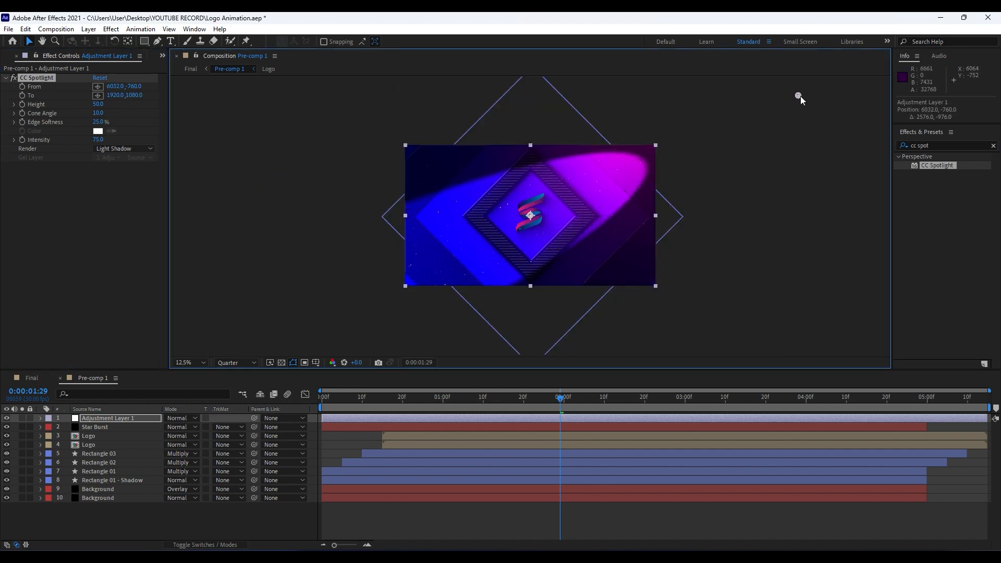
left_click(97, 113)
type("15")
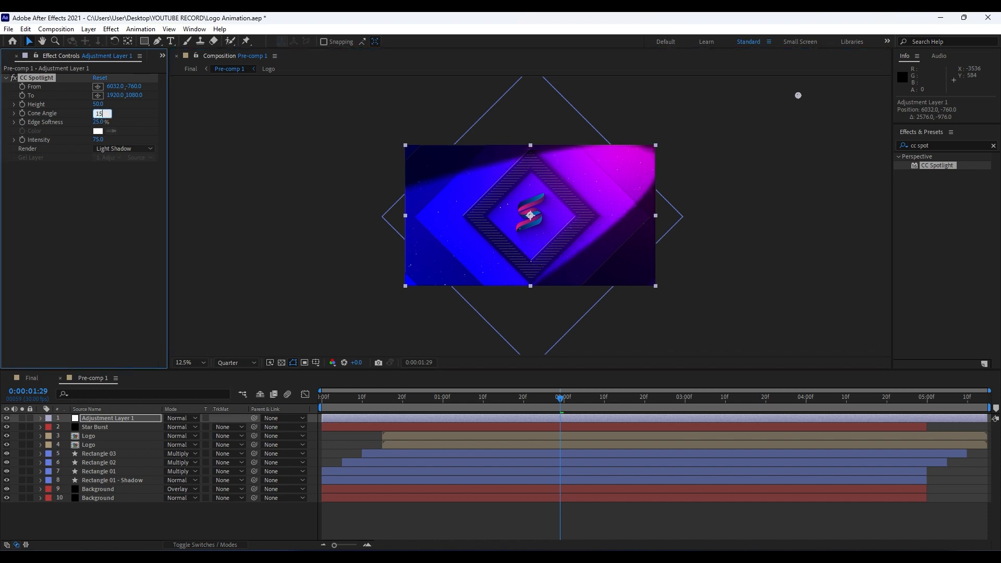
key("Return")
Set the CC Spotlight's Edge Softness to 100% and its Intensity to 60.
left_click_drag(98, 122, 139, 123)
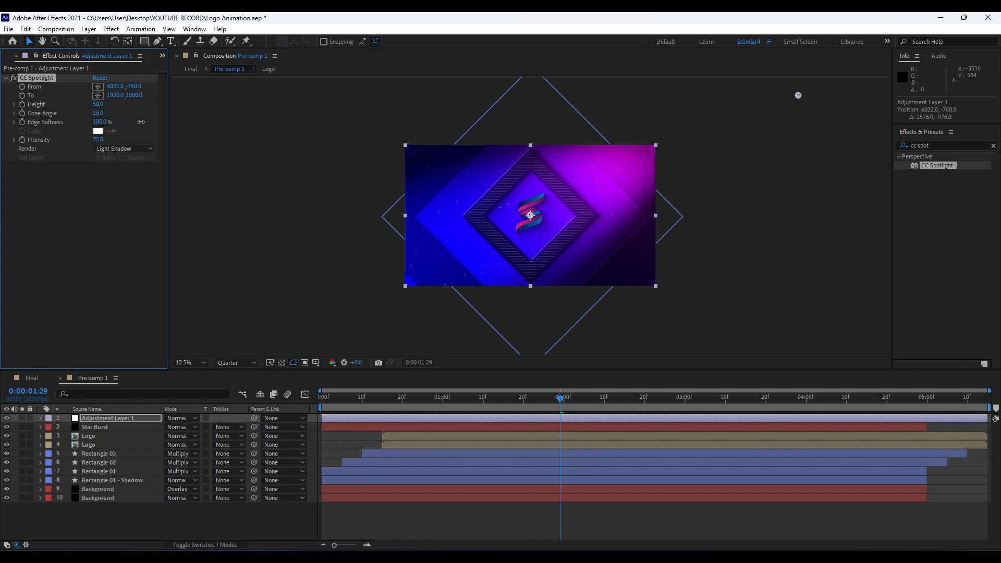
left_click(97, 140)
left_click(70, 313)
scroll(525, 332, "up", 1)
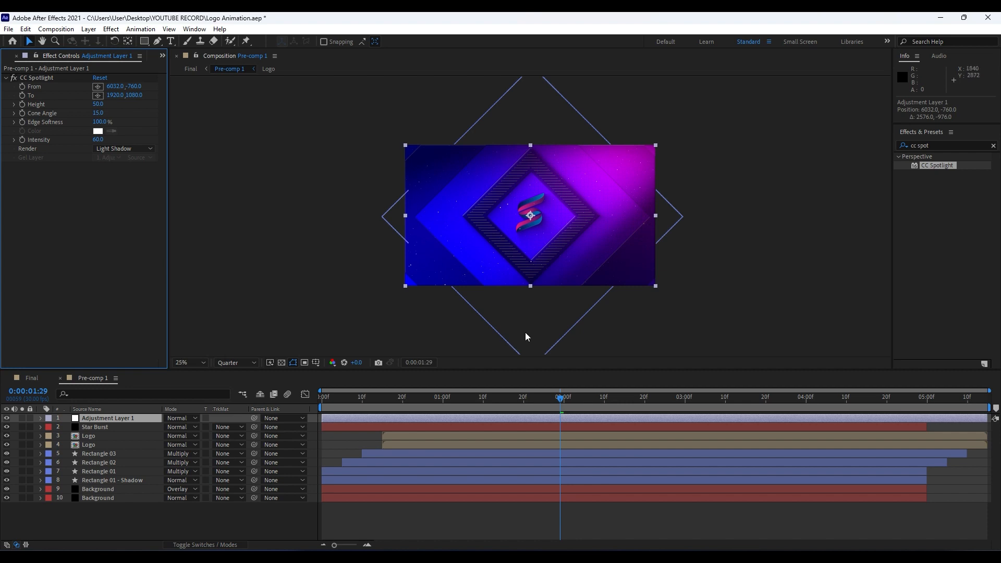
left_click(257, 502)
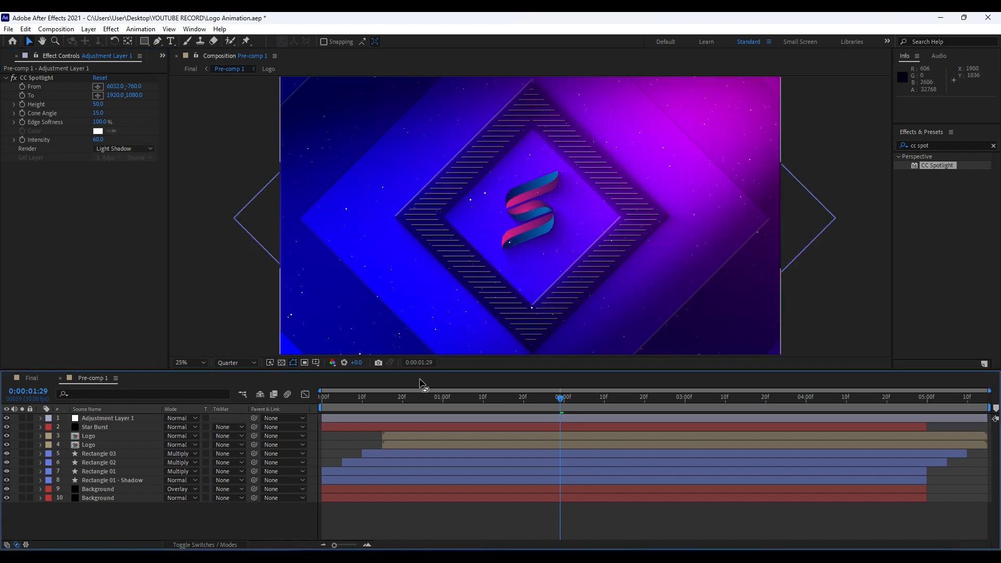
Return to the Final composition and create a black 3840 x 2160 px solid named "Grid Wipe" above Logo Animation.
left_click(59, 379)
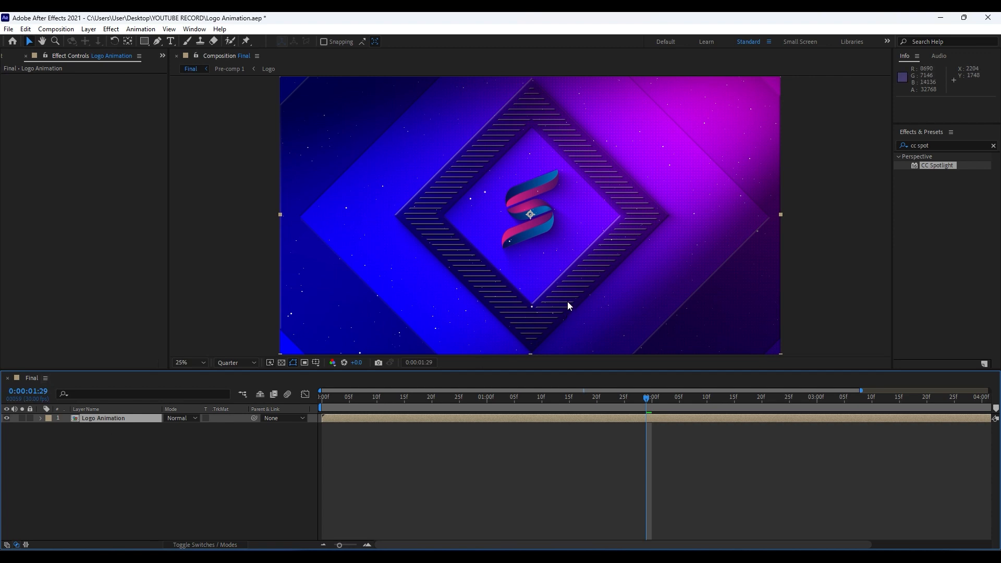
right_click(179, 468)
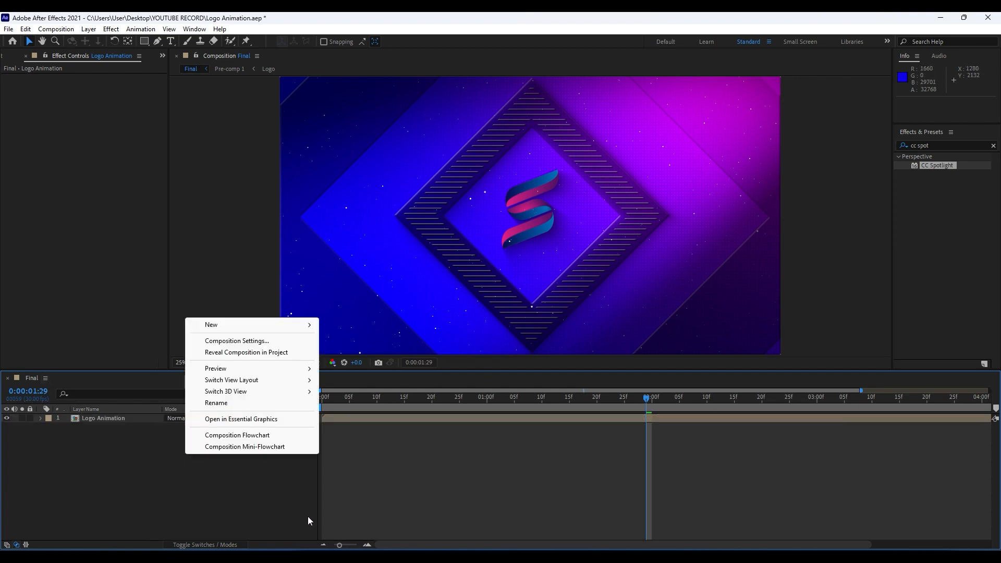
mouse_move(227, 327)
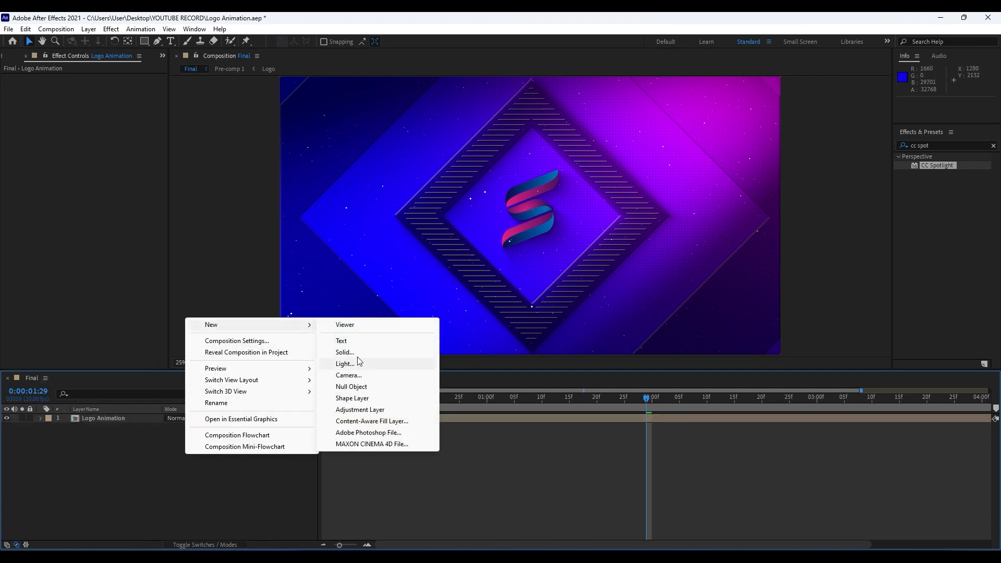
left_click(356, 352)
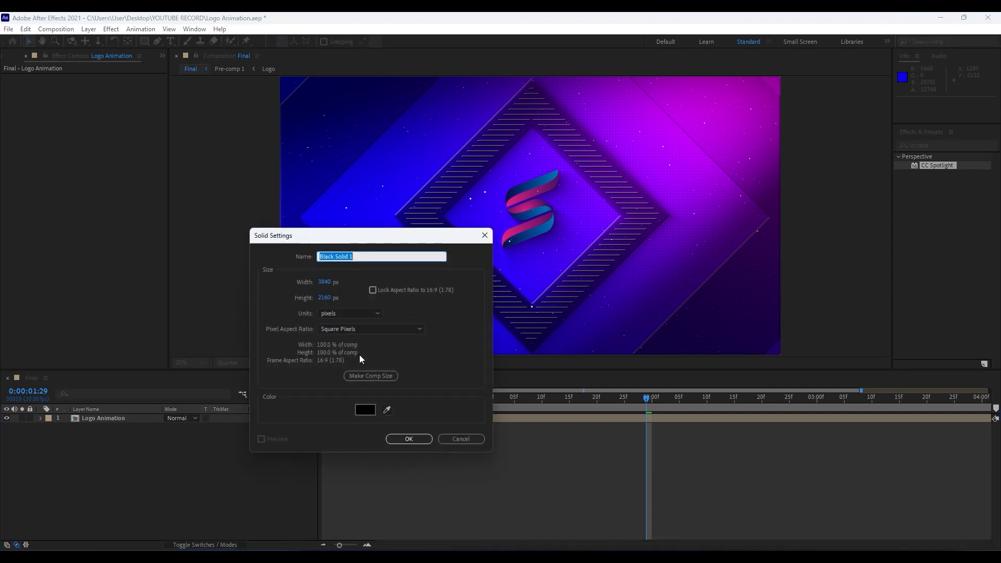
type("Grid")
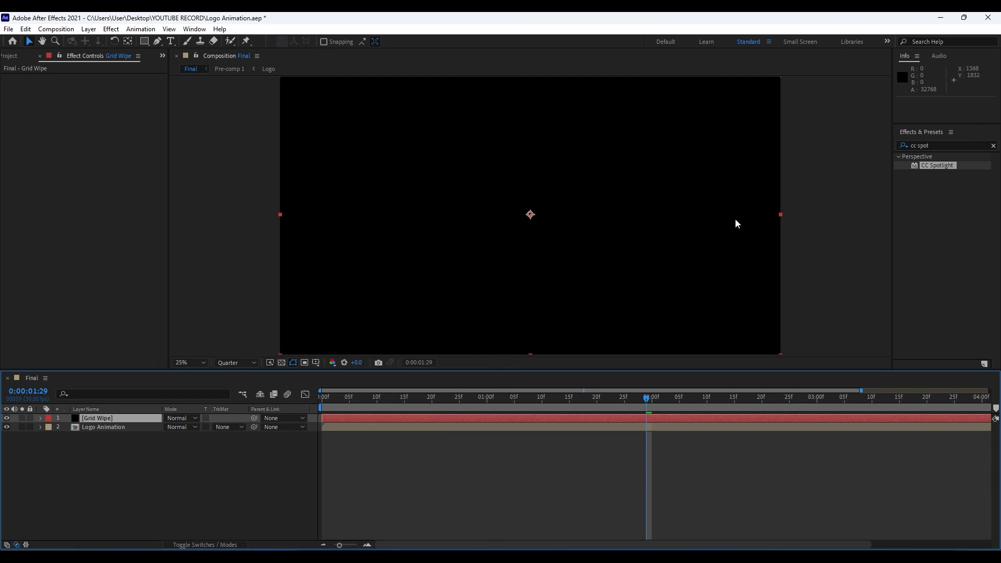
Find the CC Grid Wipe effect and apply it to the Grid Wipe solid.
double_click(950, 145)
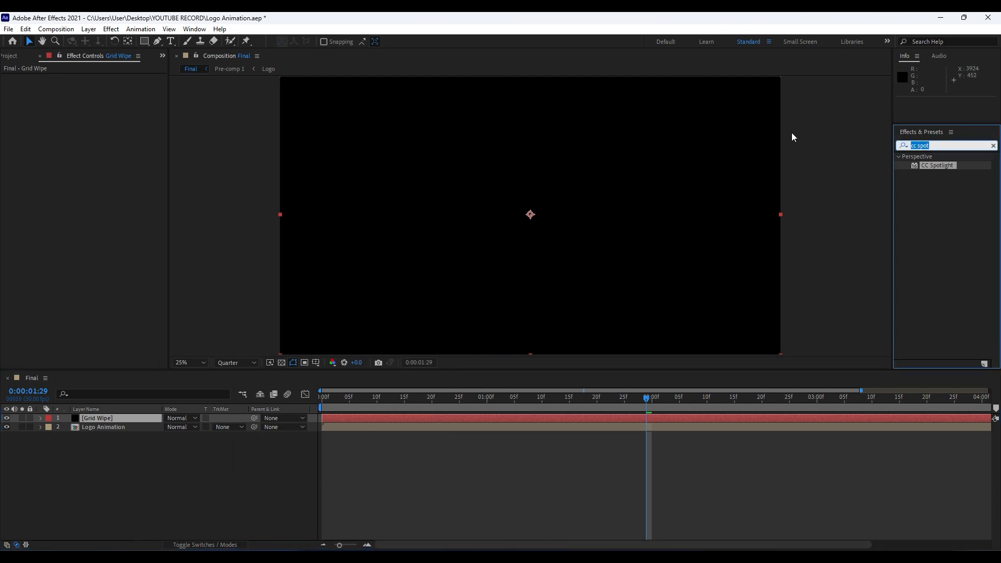
type("cc grid")
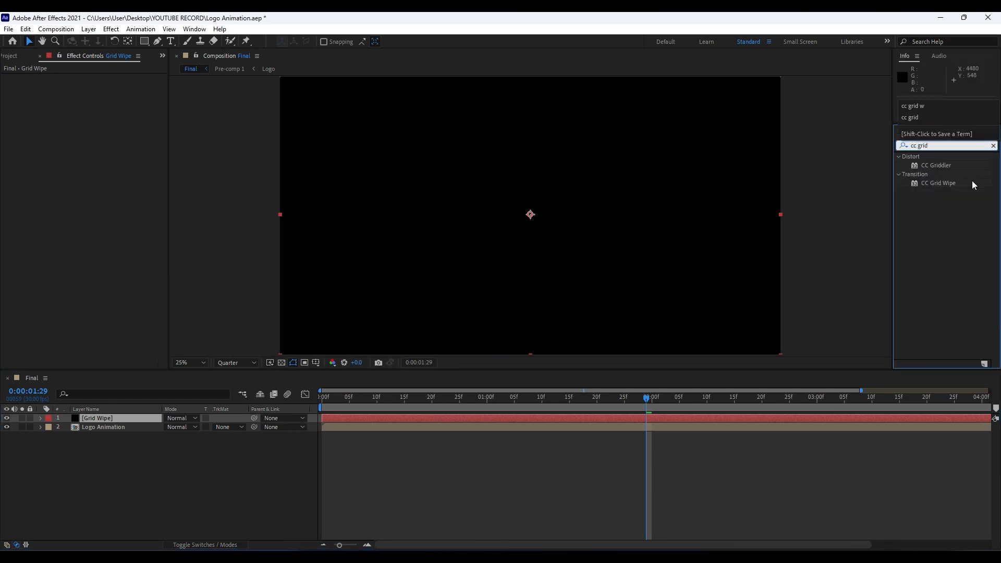
left_click_drag(938, 183, 93, 420)
Keyframe CC Grid Wipe's Completion at 100% at 0:00:02:00 and at 0% on the composition's first frame.
left_click_drag(353, 401, 656, 407)
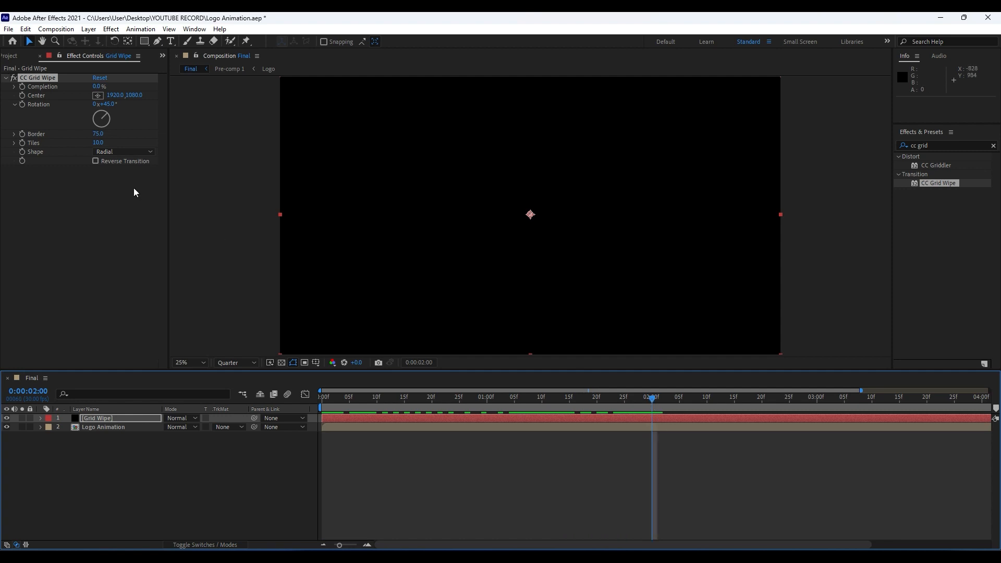
left_click(22, 86)
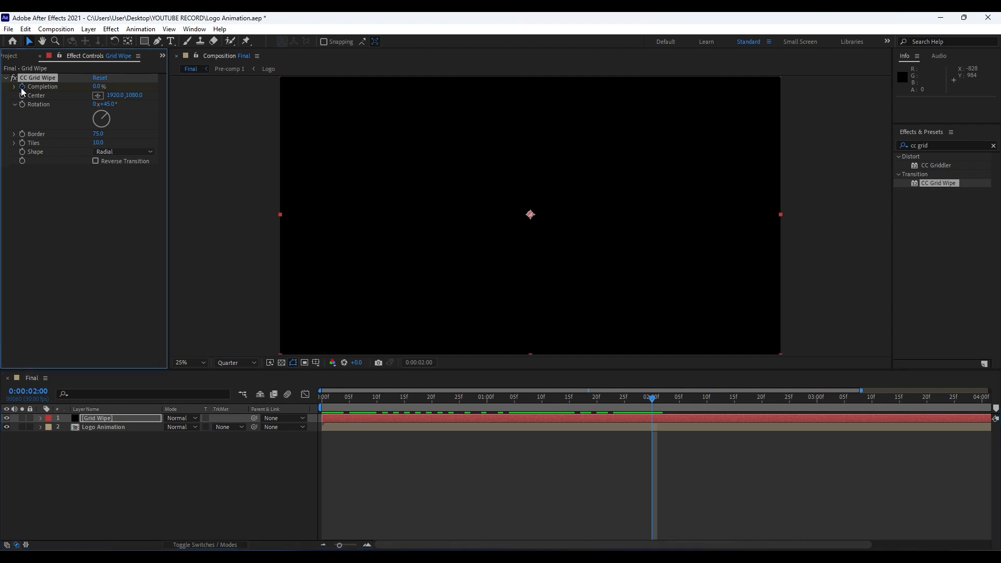
left_click(98, 86)
key("Return")
key("Home")
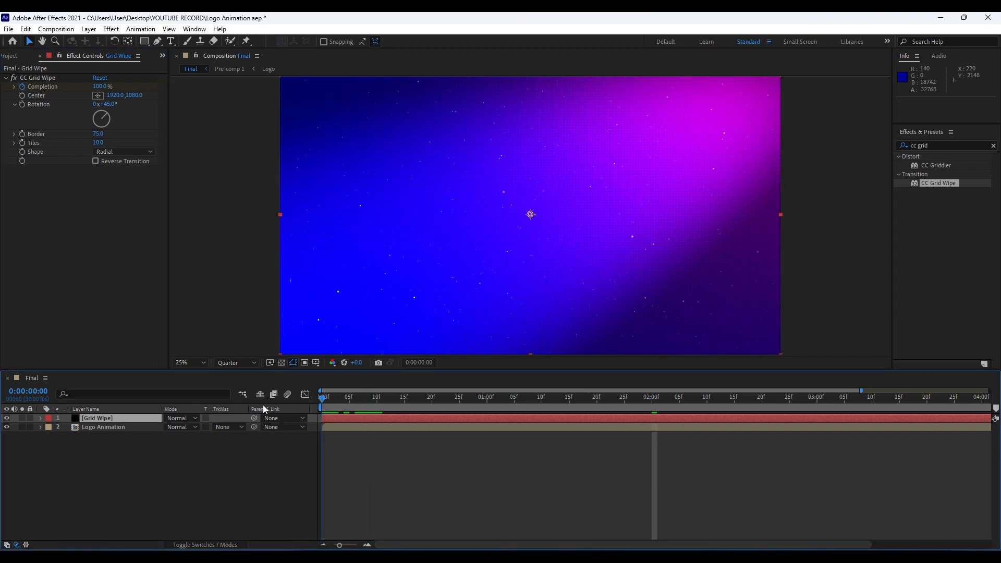
left_click(100, 87)
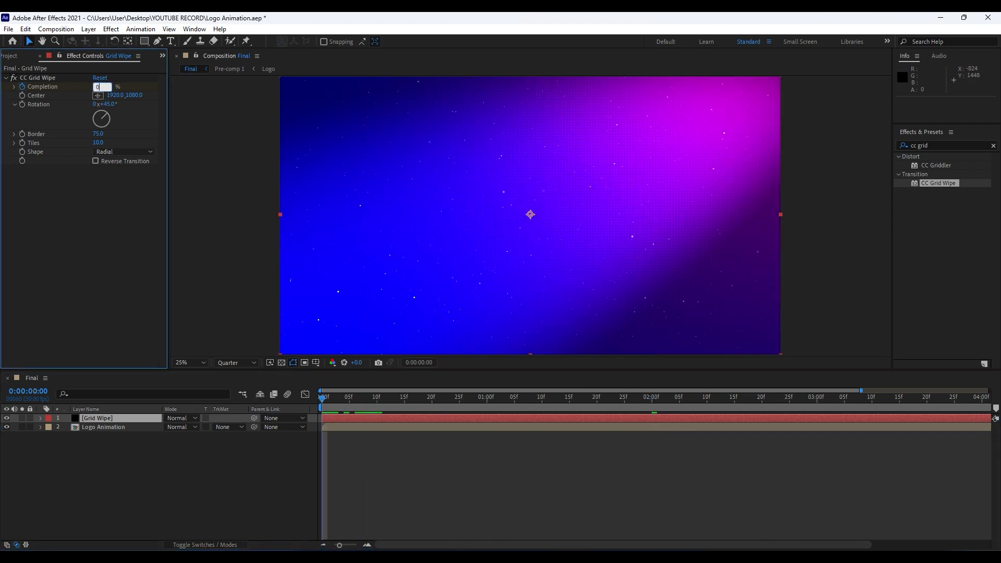
type("0")
key("Return")
Preview the grid wipe transition over the logo animation and stop at 0:00:01:11.
left_click_drag(334, 400, 386, 408)
key("space")
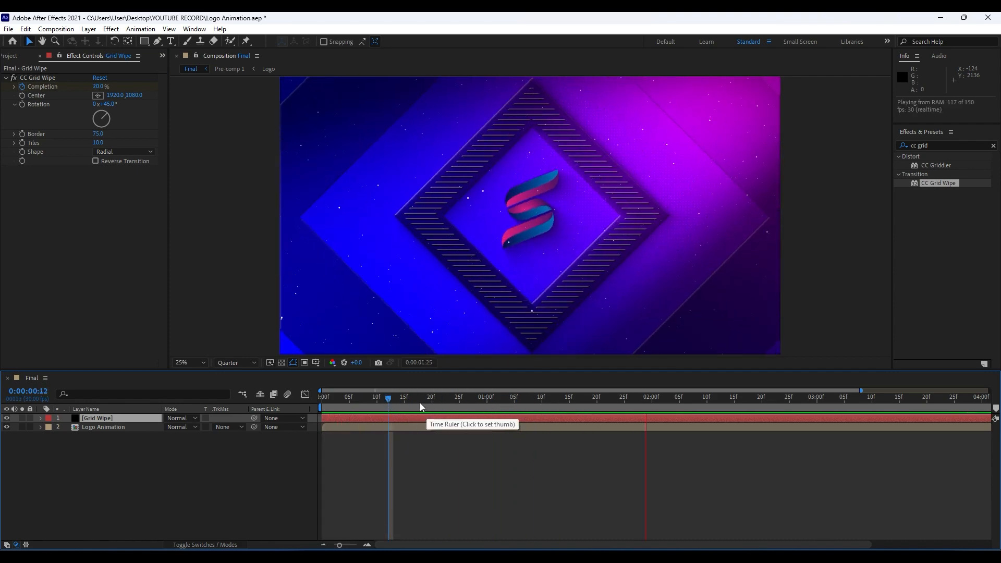
left_click(326, 403)
left_click_drag(326, 403, 547, 407)
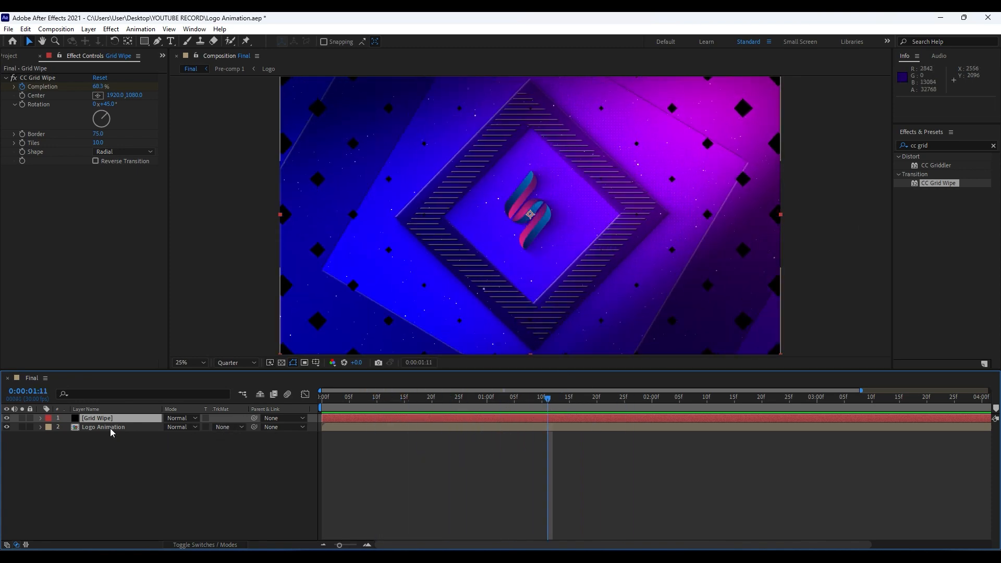
Copy the 4-Color Gradient effect from the bottom Background layer in Pre-comp 1 onto the Grid Wipe solid in Final.
double_click(109, 428)
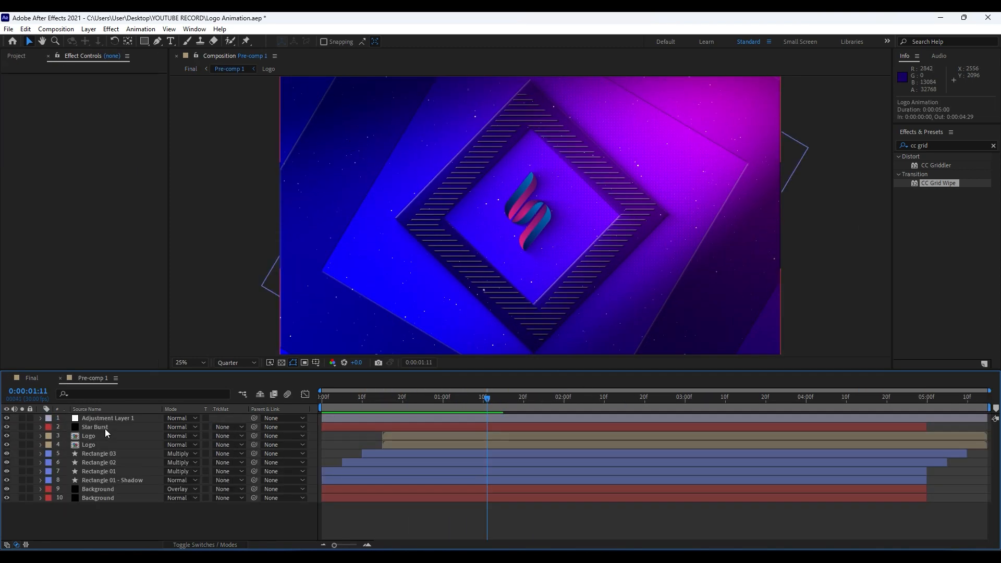
left_click(110, 500)
left_click(48, 77)
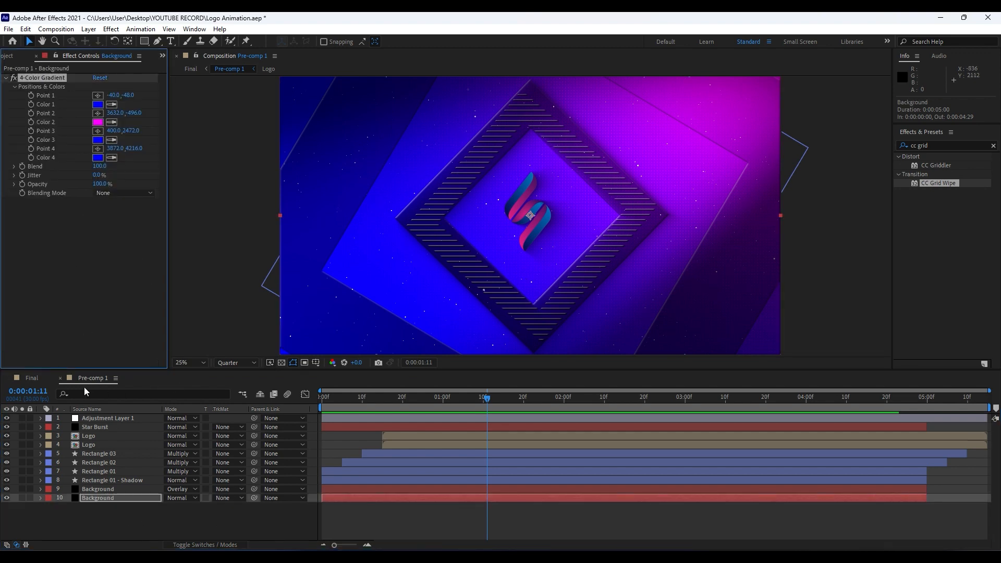
left_click(37, 380)
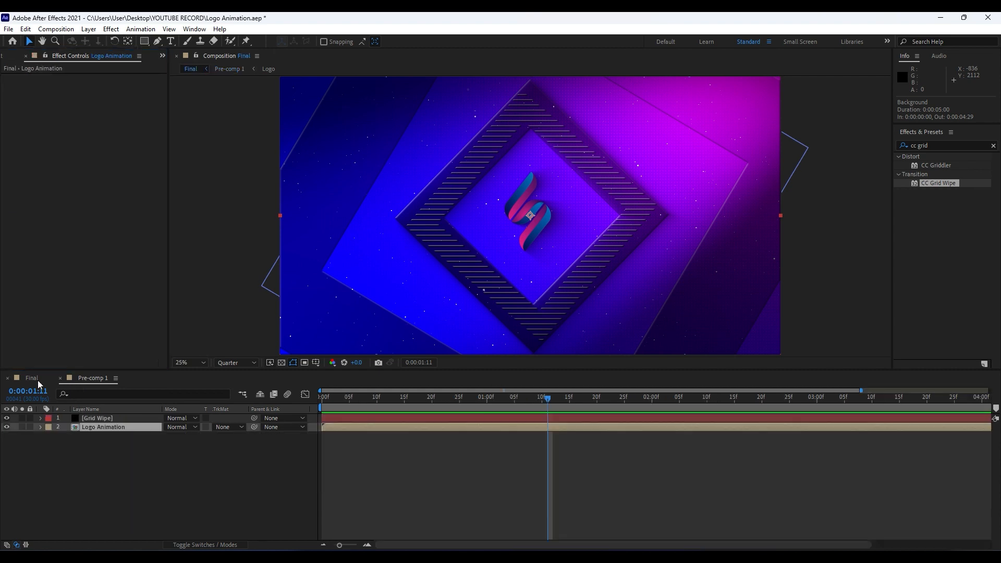
left_click(101, 418)
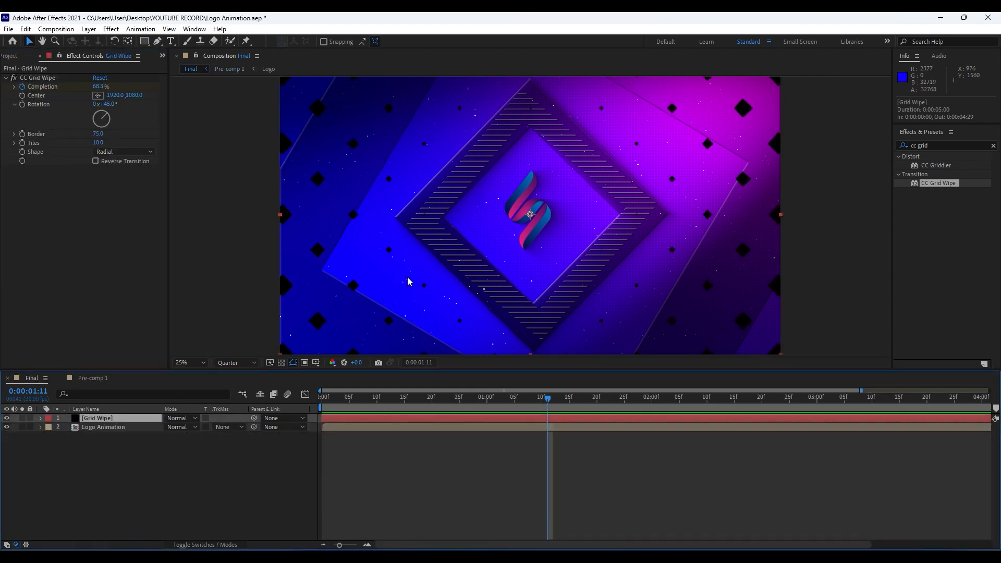
key("ctrl+alt+shift+e")
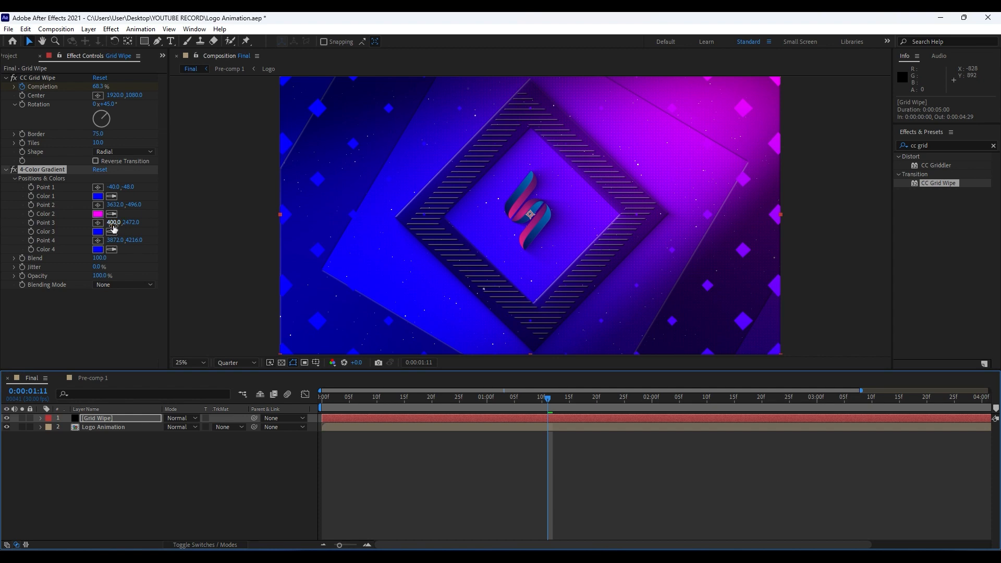
Recolour the Grid Wipe solid's 4-Color Gradient by sampling its own colours, making Color 3 magenta and Color 2 blue.
left_click(112, 232)
left_click(101, 215)
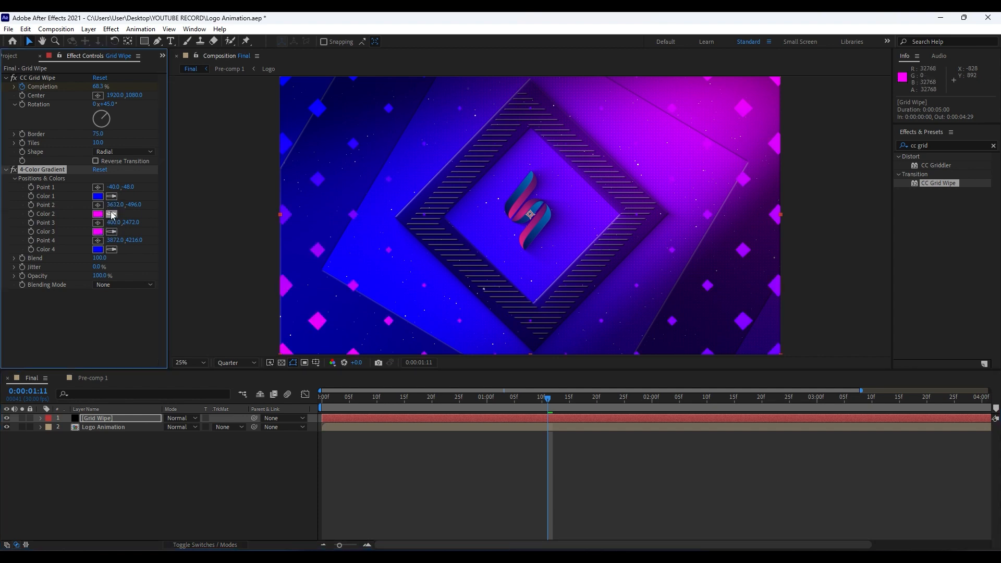
left_click(111, 214)
left_click(98, 196)
scroll(496, 215, "down", 1)
scroll(511, 235, "up", 1)
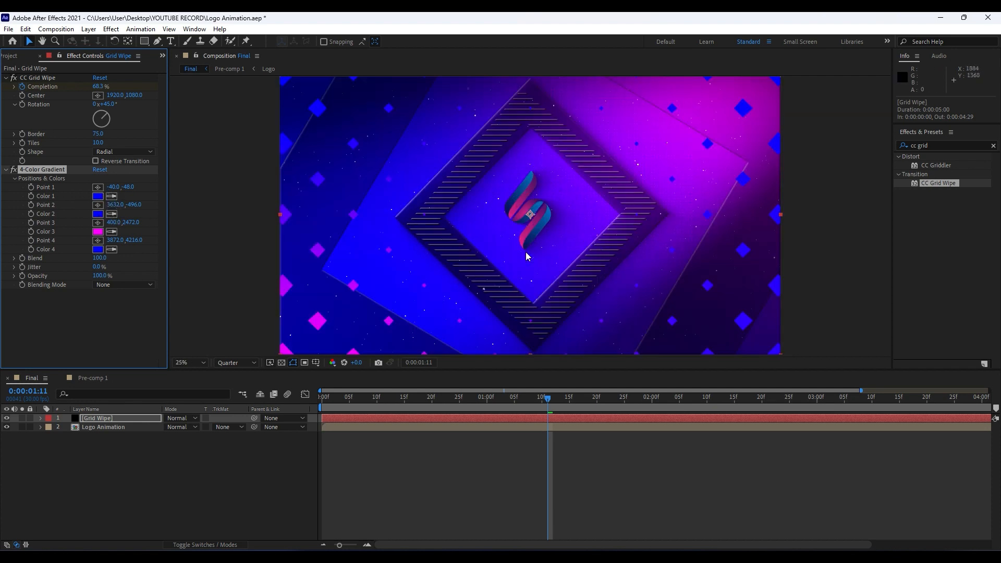
left_click(200, 492)
Collapse the CC Grid Wipe settings, then find the Drop Shadow effect and apply it to the Grid Wipe solid.
left_click(6, 77)
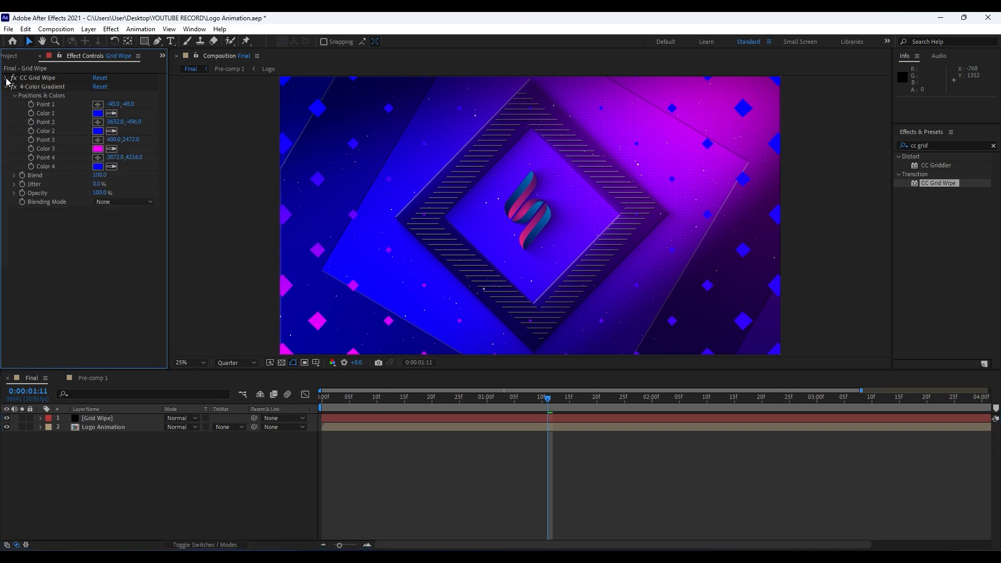
key("ctrl+5")
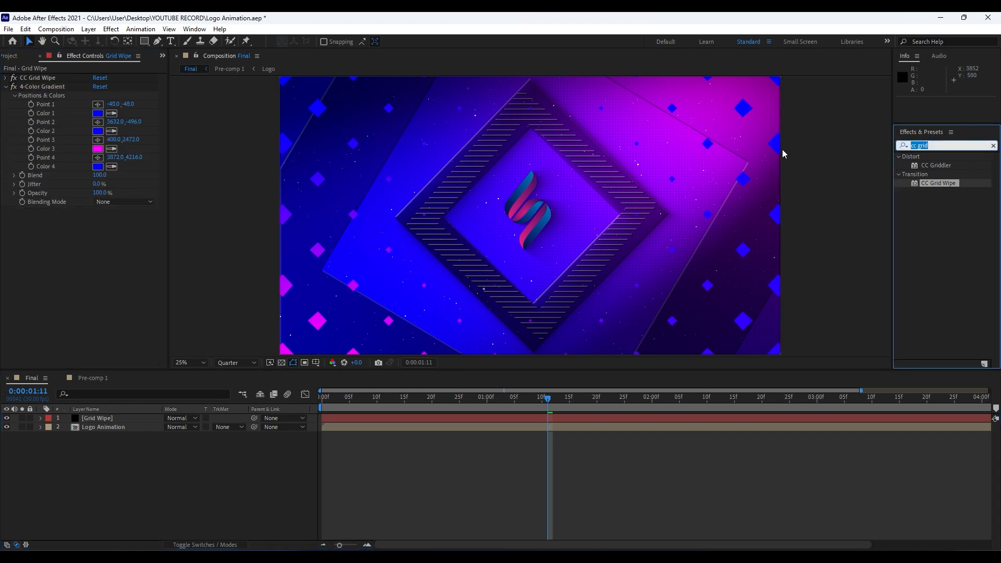
type("drop s")
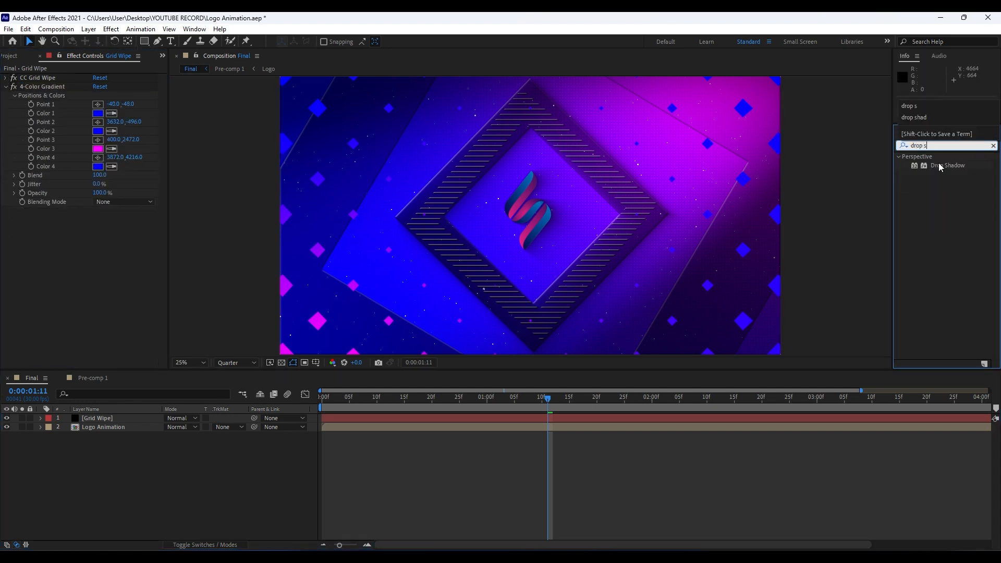
left_click_drag(939, 165, 65, 290)
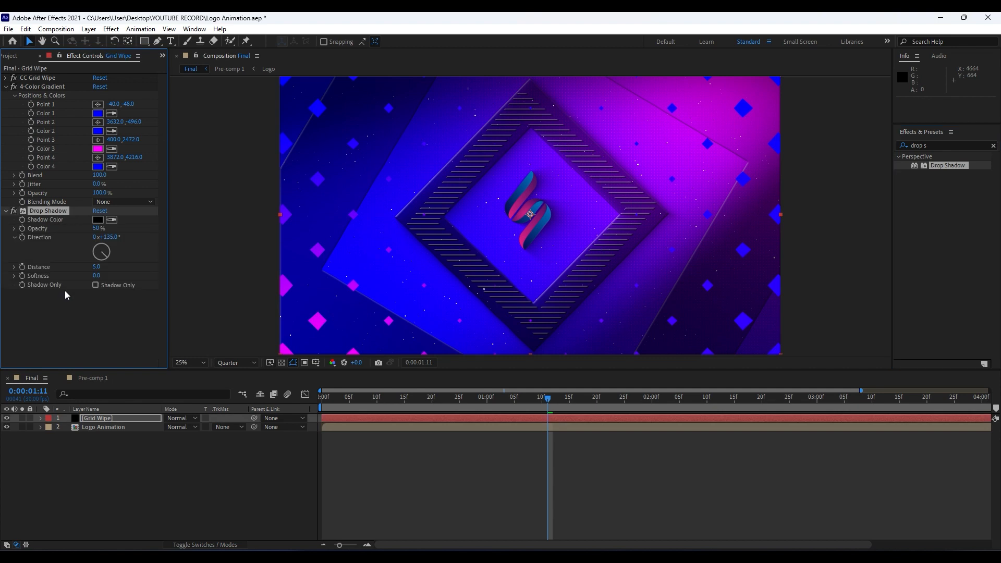
Set the Grid Wipe solid's Drop Shadow Distance to 30 and Softness to 20.
left_click(98, 267)
type("30")
key("Return")
type("20")
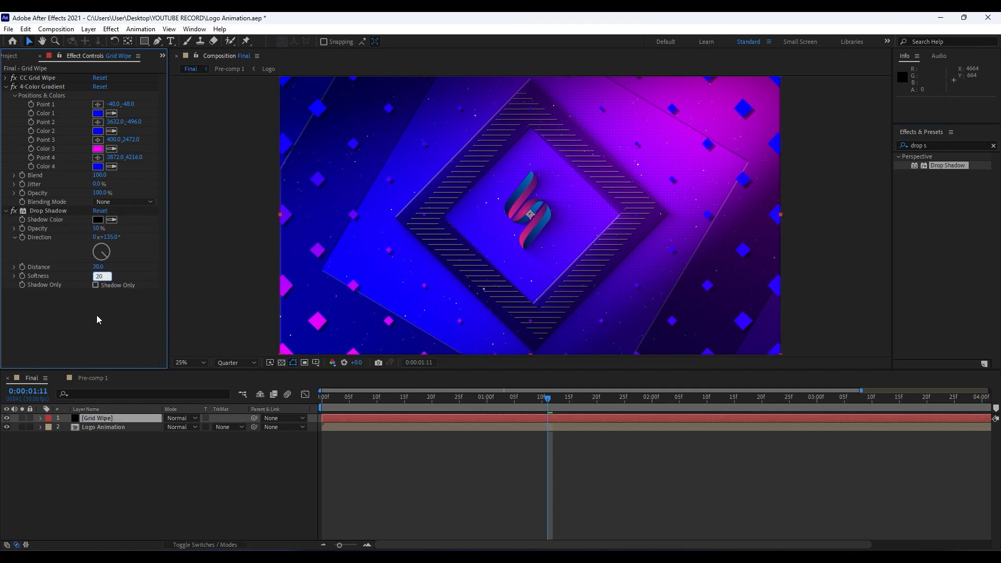
key("Return")
Preview the shadowed, gradient-coloured grid wipe and stop at 0:00:01:07.
left_click(174, 496)
key("space")
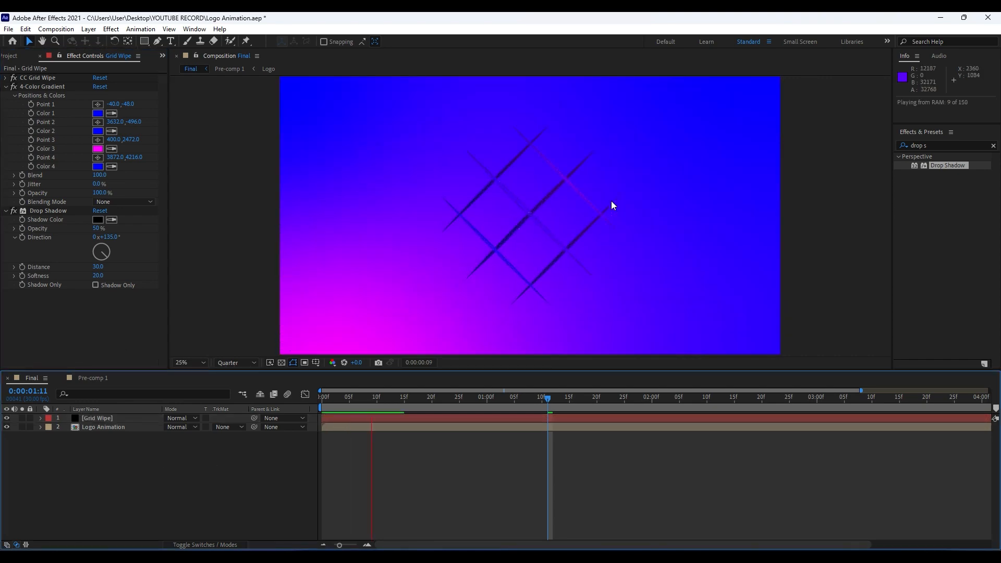
left_click_drag(427, 396, 525, 401)
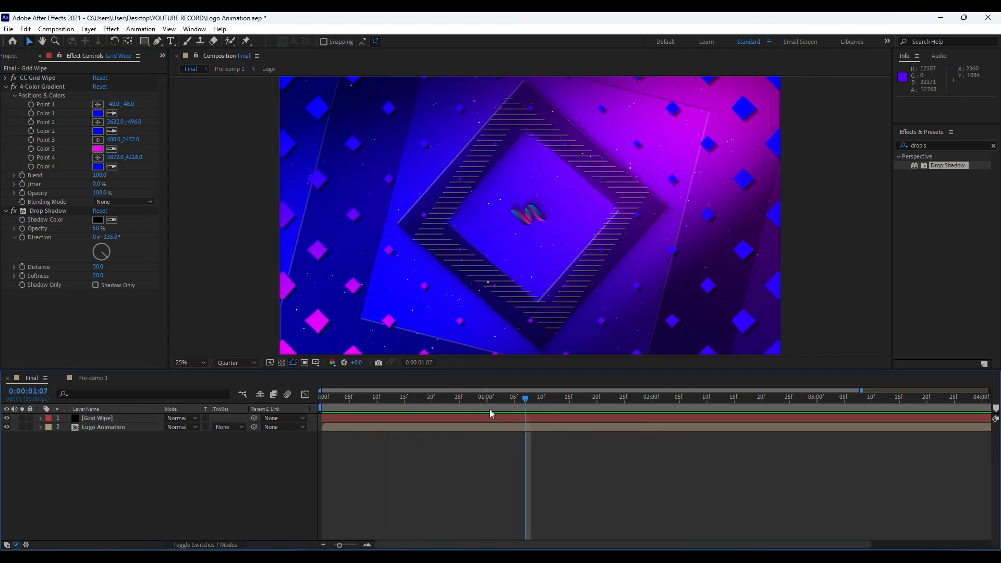
Apply Easy Ease to both CC Grid Wipe Completion keyframes of the Grid Wipe solid, and preview the eased wipe.
left_click(115, 419)
key("u")
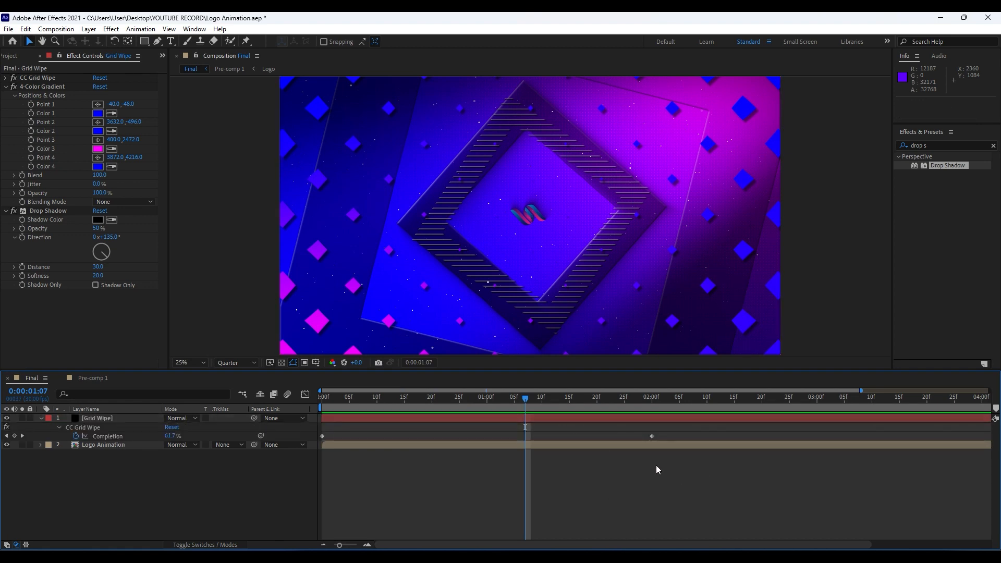
left_click_drag(715, 470, 287, 405)
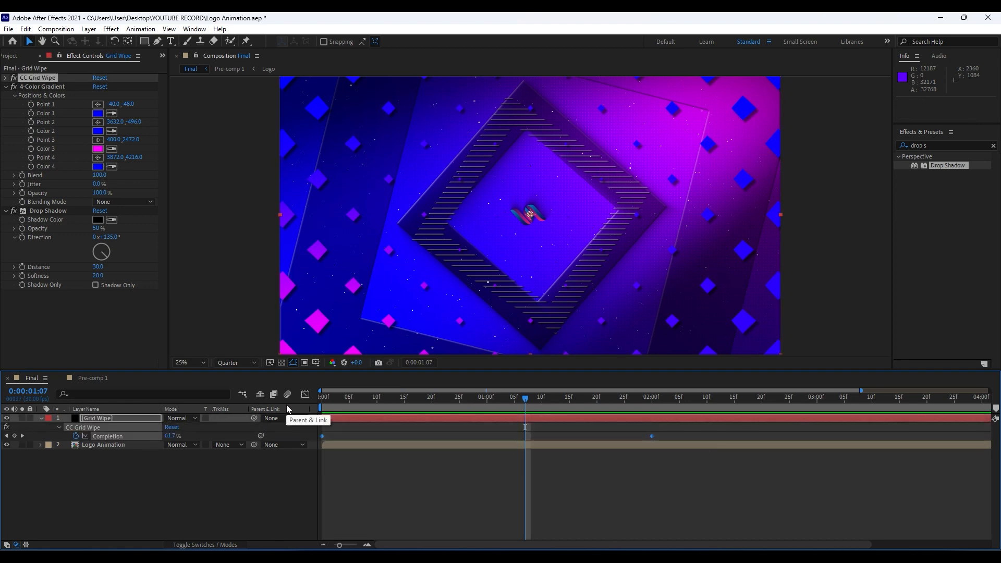
key("F9")
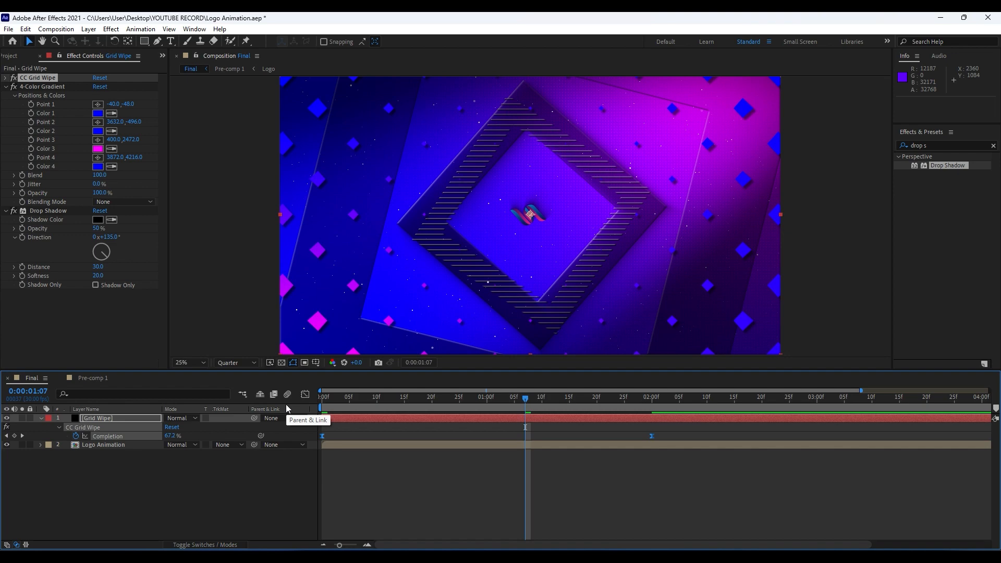
key("space")
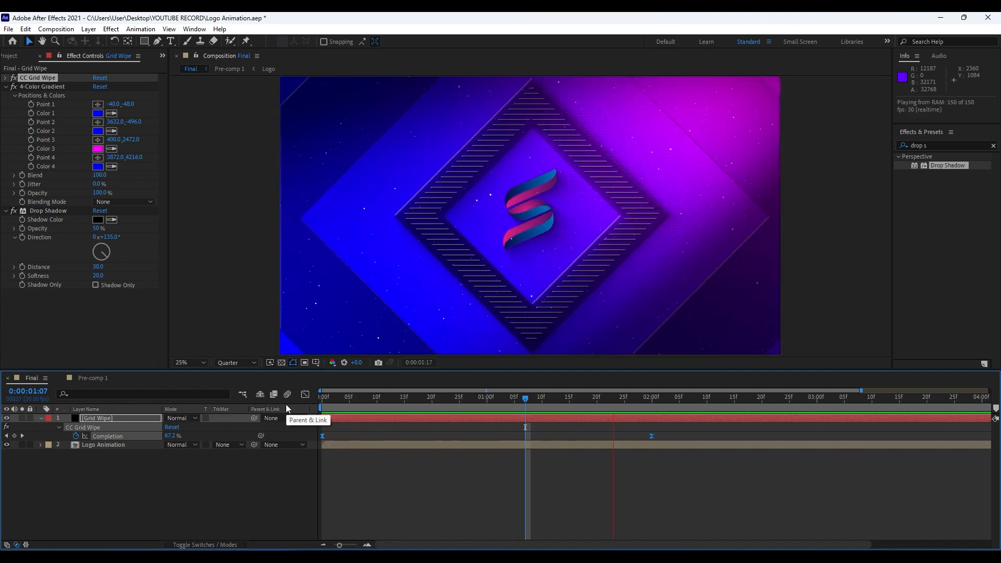
left_click_drag(374, 401, 395, 401)
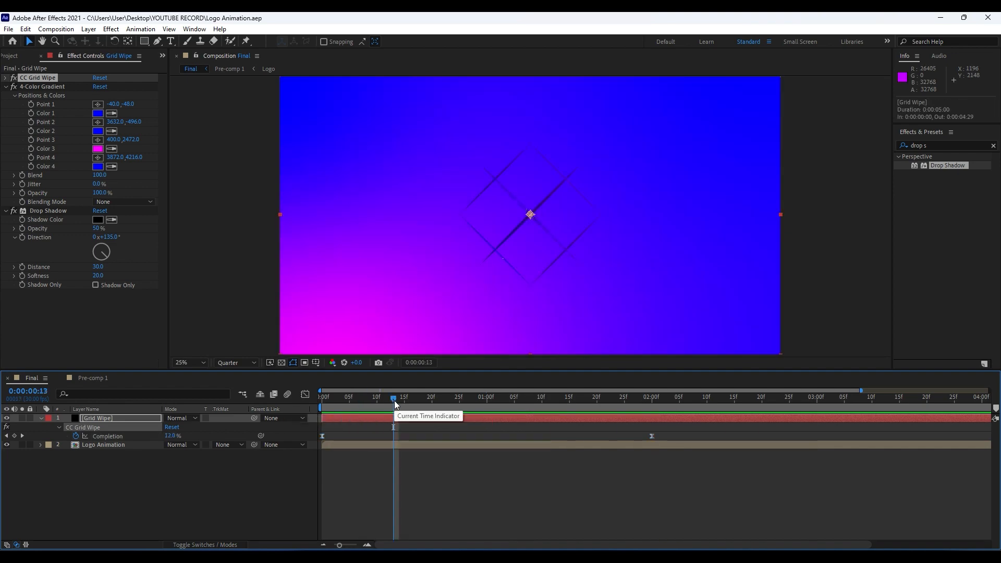
In the Logo Animation precomp, shift the Rectangle 03 layer to start at the first frame and set its stroke width to 2 px.
double_click(112, 446)
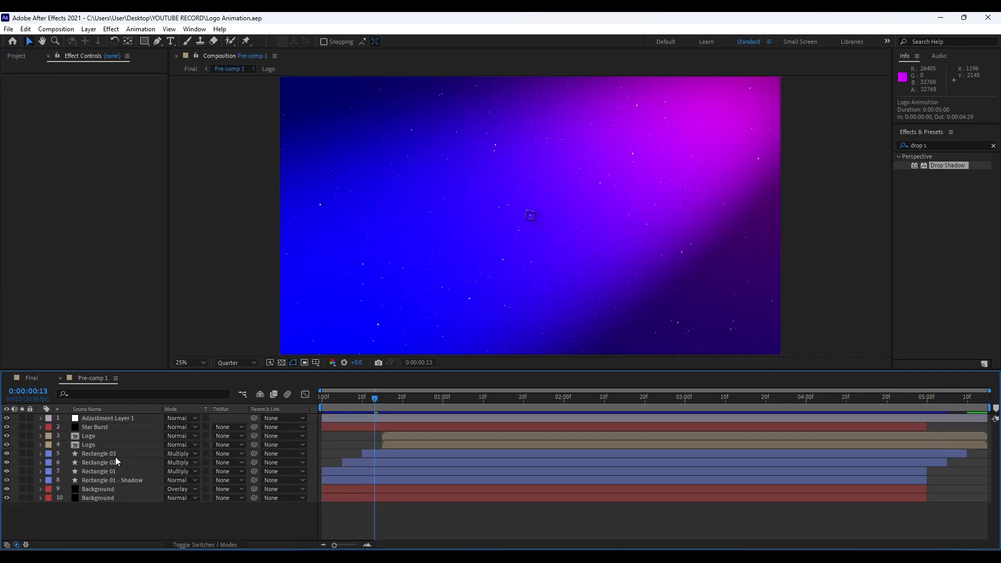
left_click(114, 456)
left_click_drag(392, 452, 352, 453)
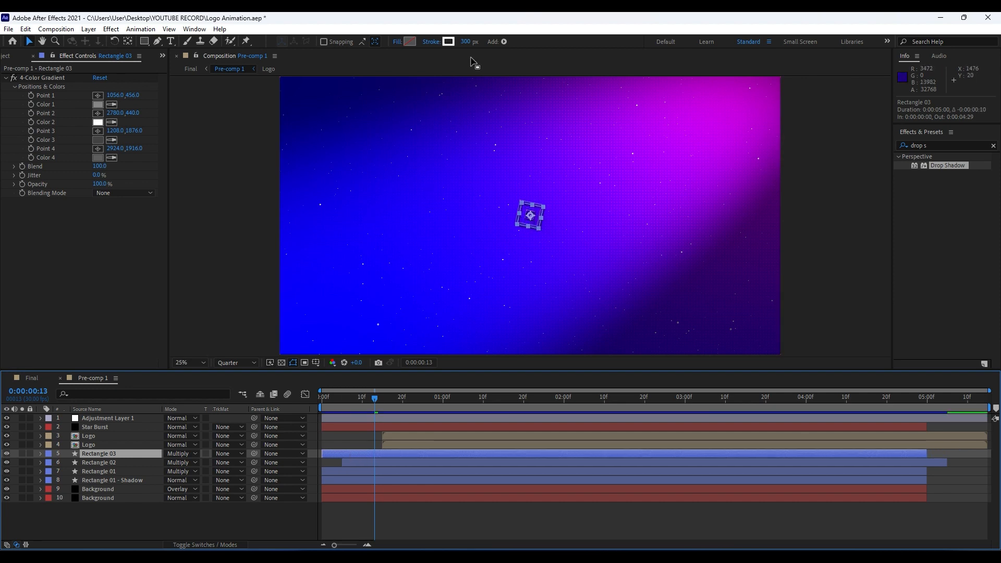
left_click(466, 41)
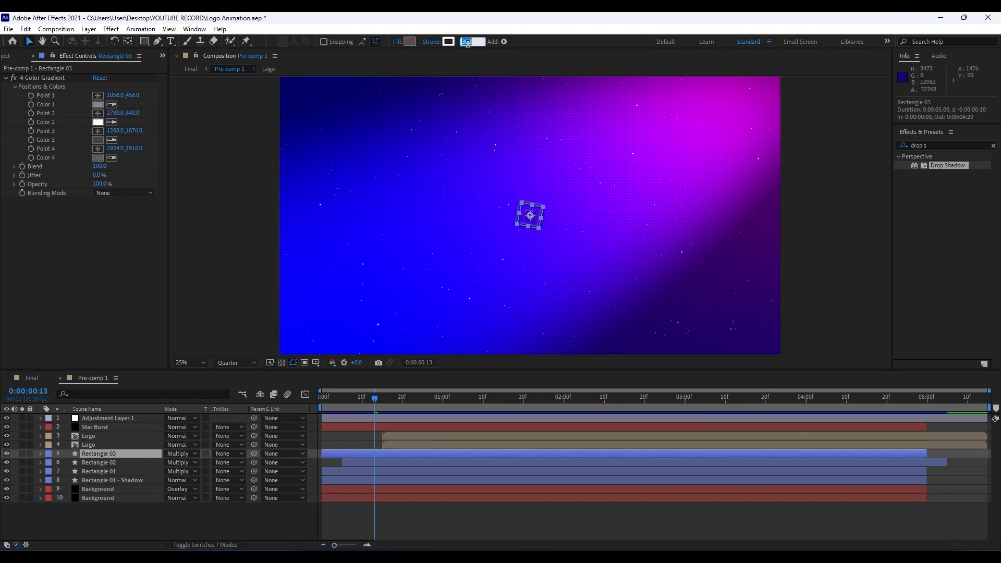
type("2")
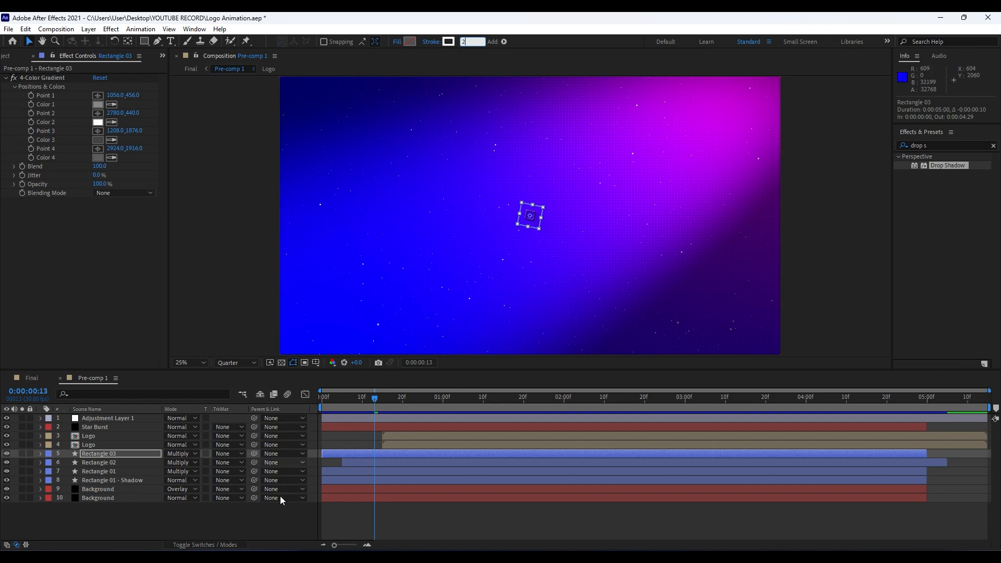
left_click(258, 524)
Preview the Final composition with the adjusted diamond, stop at 0:00:01:25 and collapse the Grid Wipe layer's properties.
left_click(41, 377)
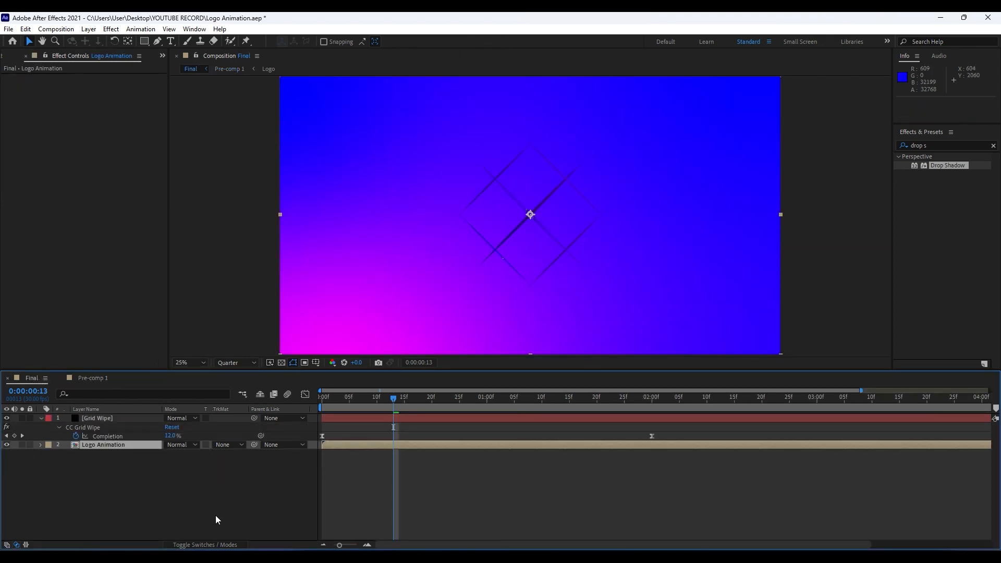
left_click(215, 516)
key("space")
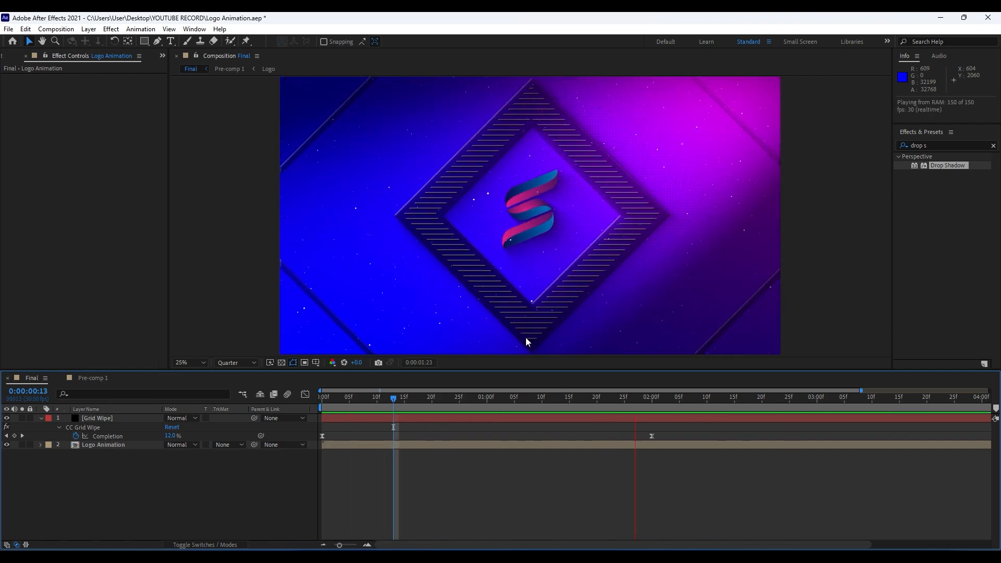
left_click(475, 404)
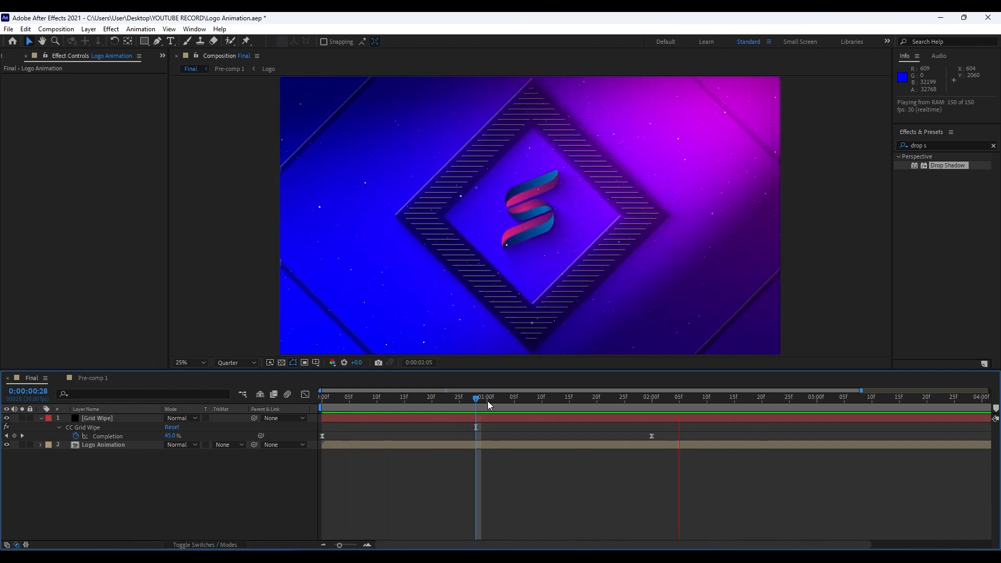
left_click(624, 400)
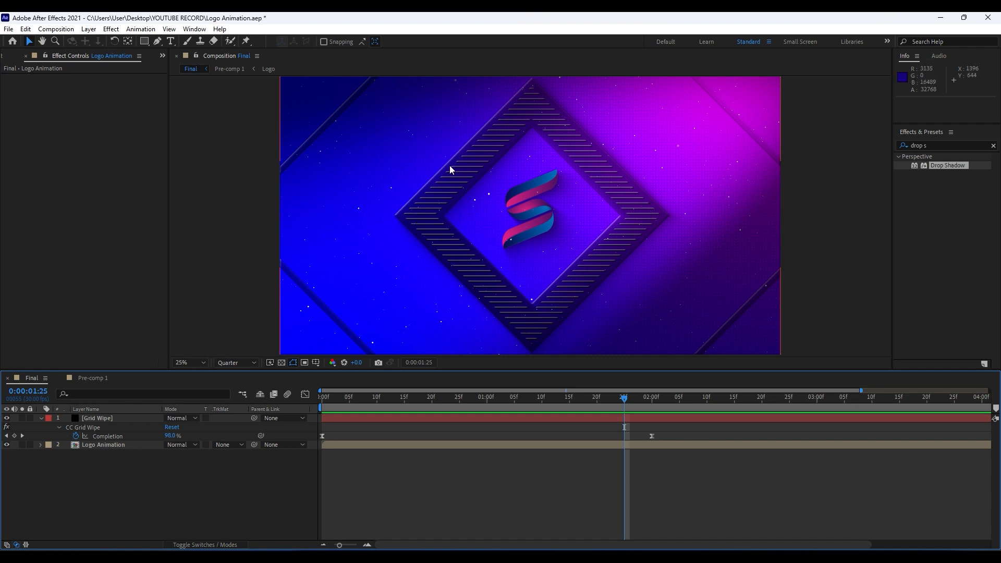
left_click(41, 418)
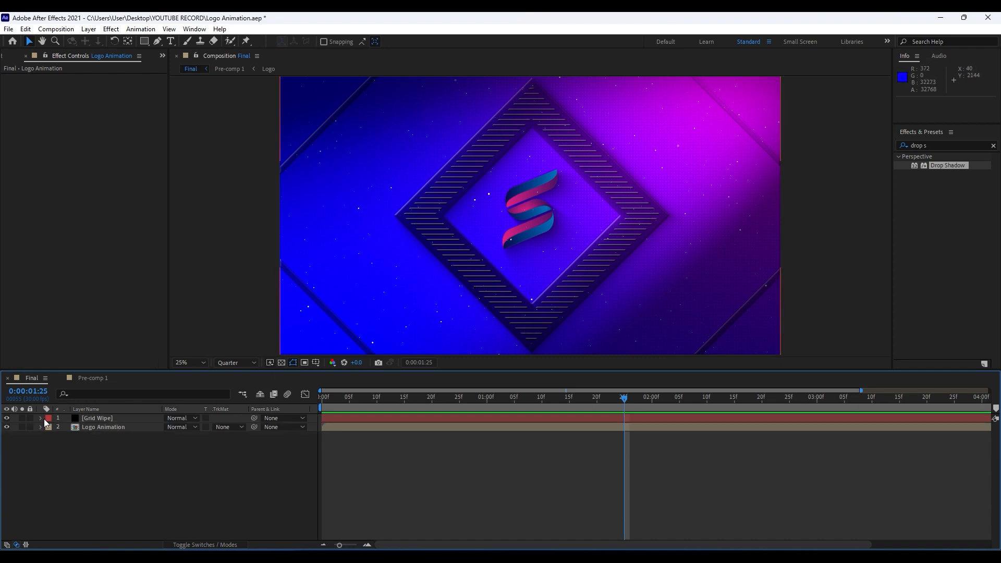
Add an adjustment layer named Light Sweep inside the Logo Animation precomp.
double_click(102, 427)
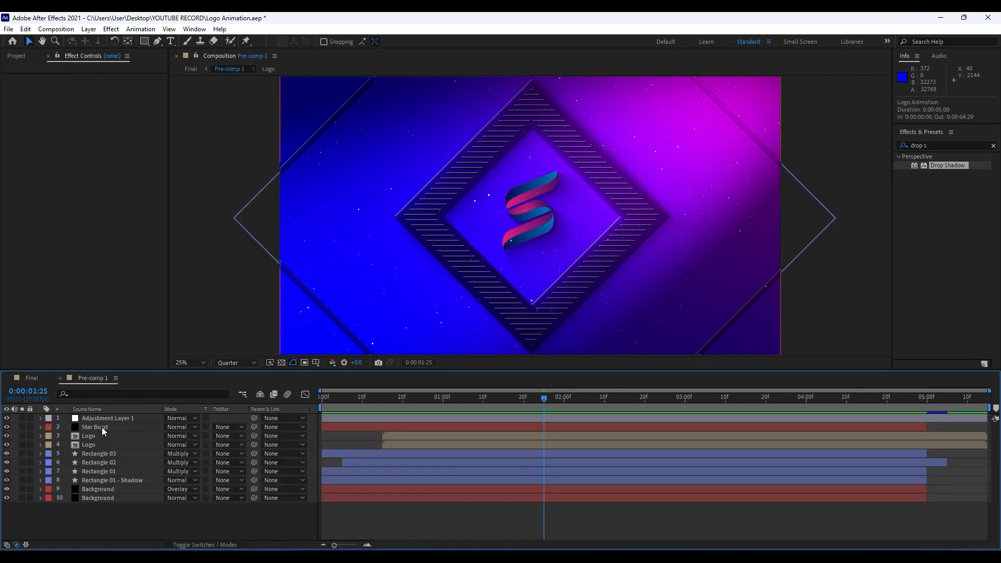
right_click(130, 521)
mouse_move(180, 395)
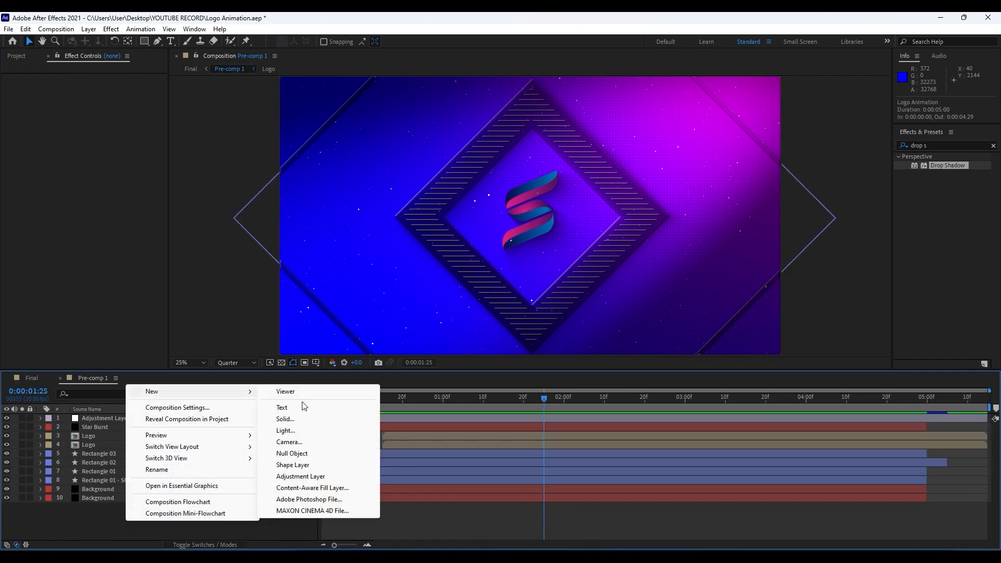
left_click(301, 476)
key("Return")
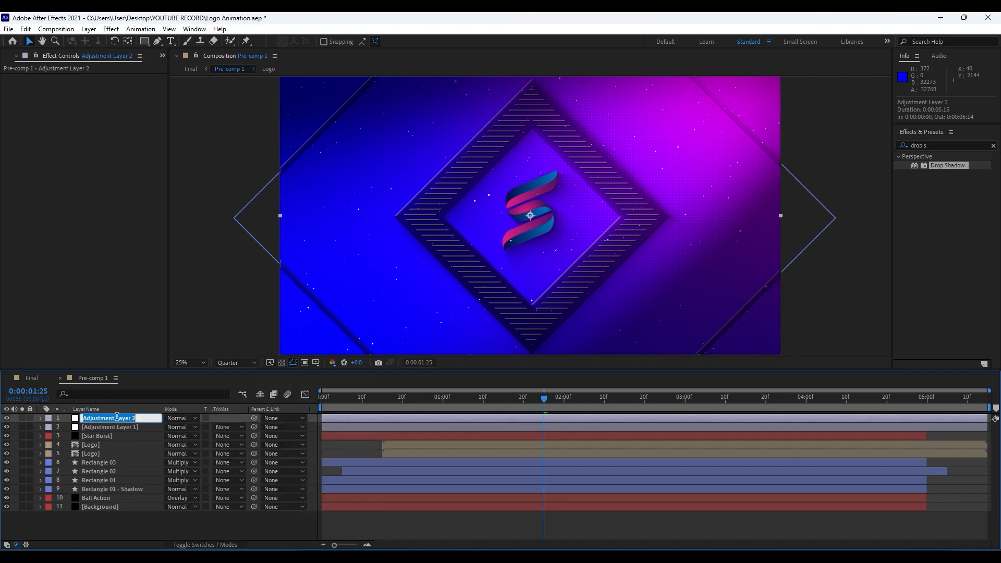
type("Light Sweep")
key("Return")
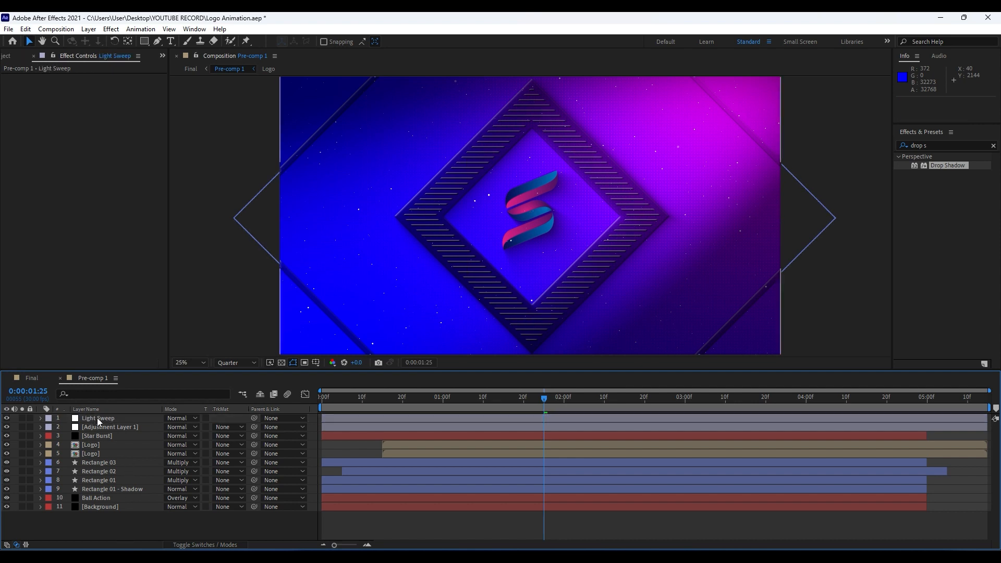
Move the Light Sweep layer below Adjustment Layer 1, and rename Adjustment Layer 1 as Spotlight.
left_click_drag(98, 422, 99, 427)
left_click(105, 418)
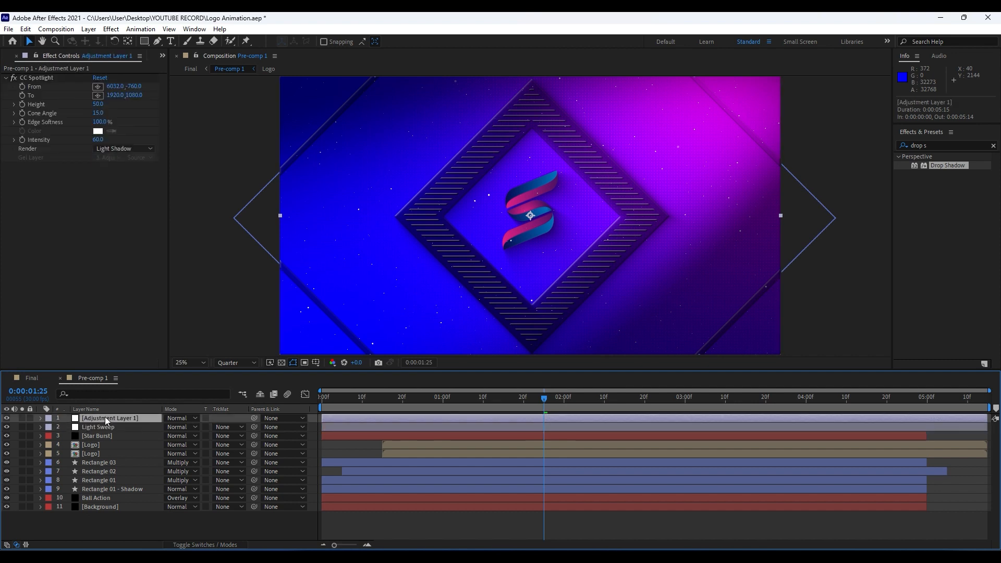
key("Return")
type("Spot")
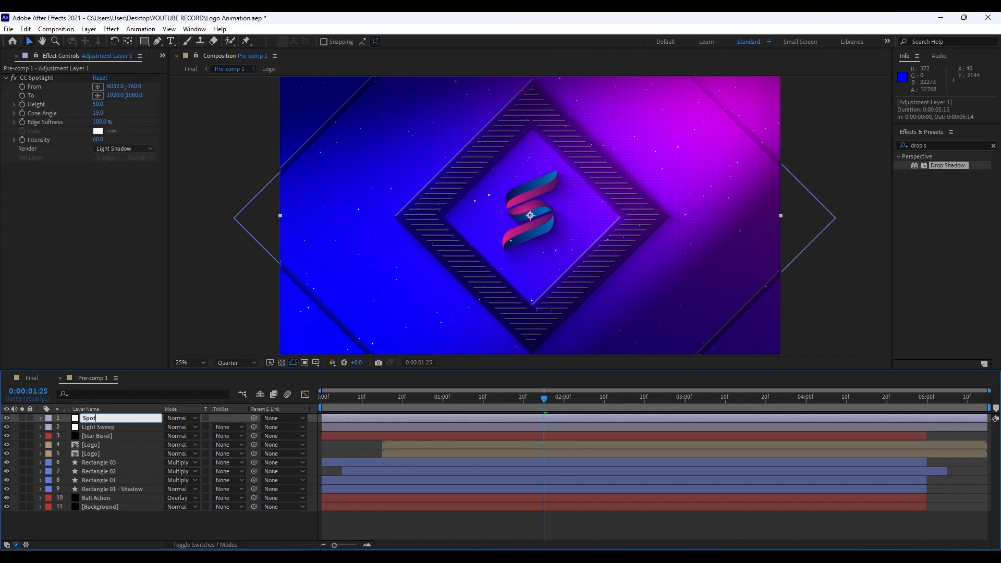
type("light")
left_click(133, 528)
Find the CC Light Sweep effect and apply it to the Light Sweep adjustment layer.
left_click(101, 427)
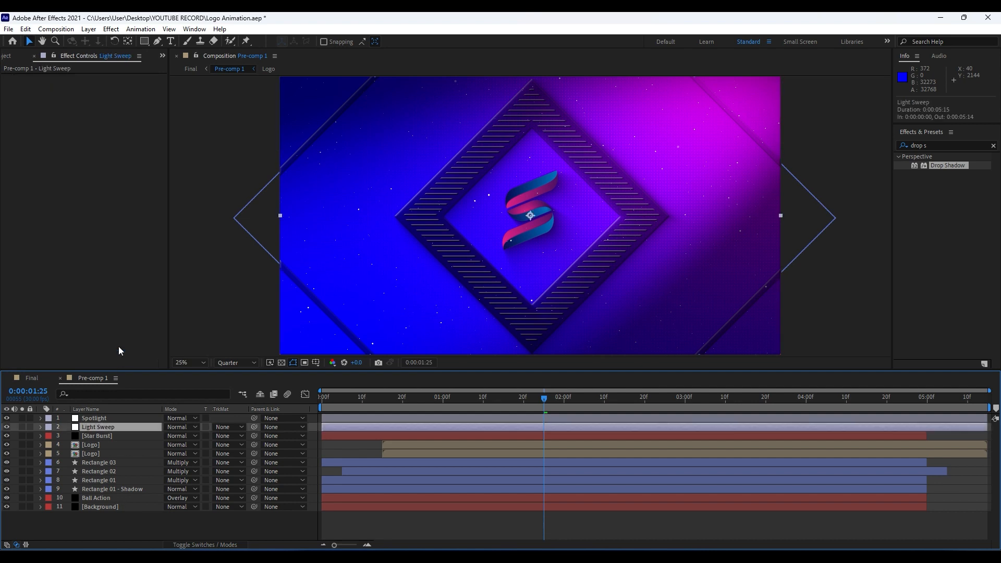
left_click(951, 146)
type("l")
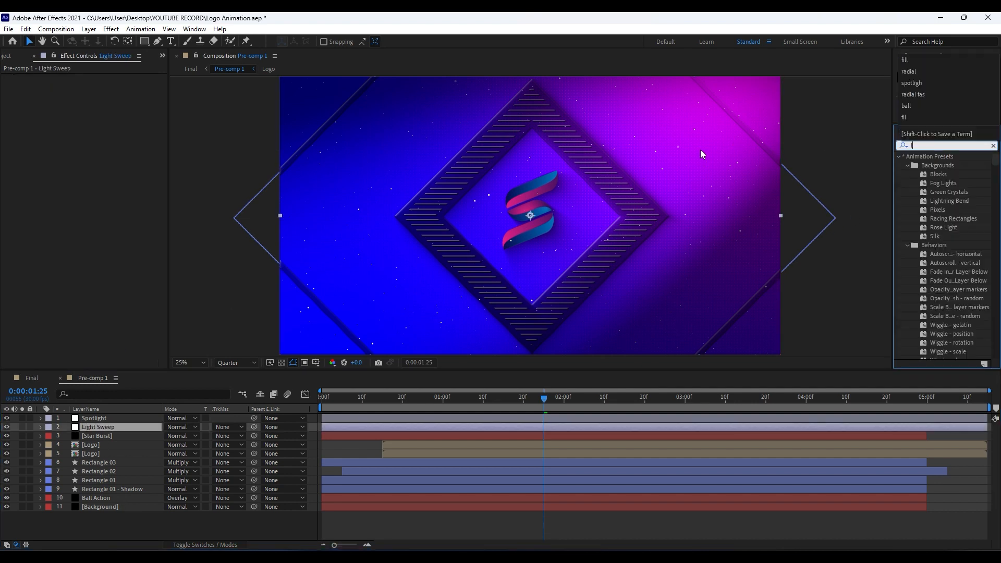
type("ight sw")
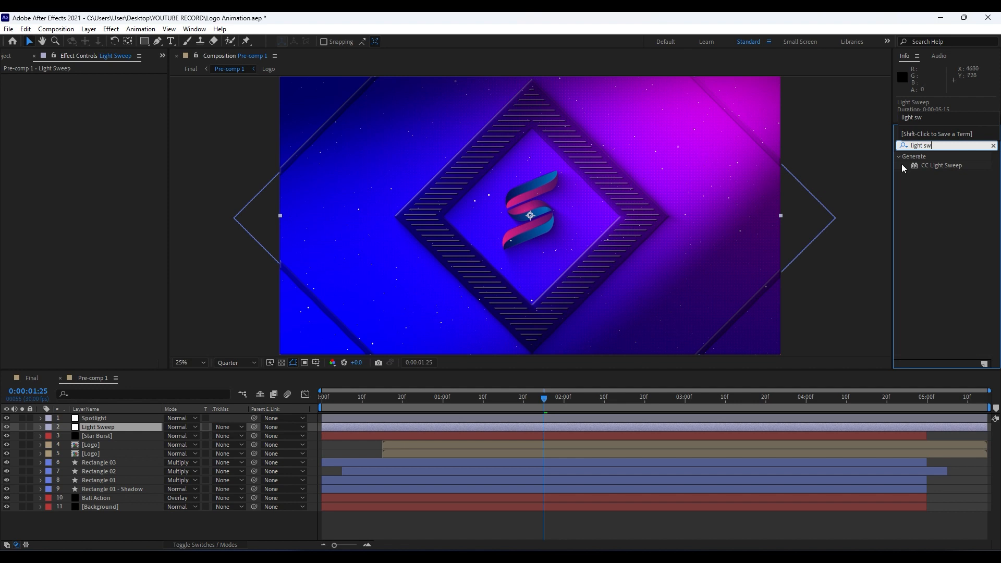
left_click_drag(905, 168, 113, 425)
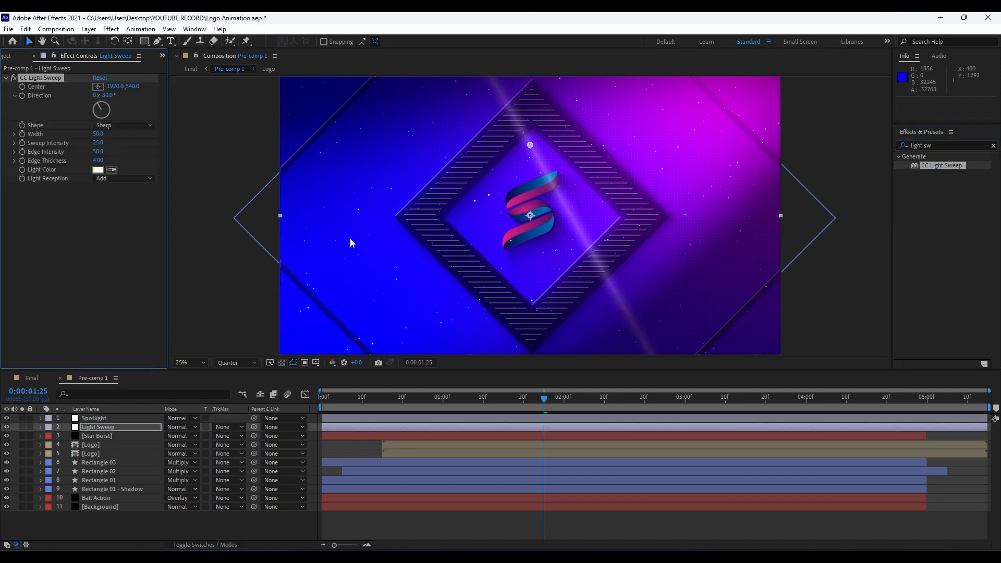
Set the CC Light Sweep Direction to 90° and move its Center to 1920, 1084 so the beam crosses the logo horizontally.
left_click(106, 96)
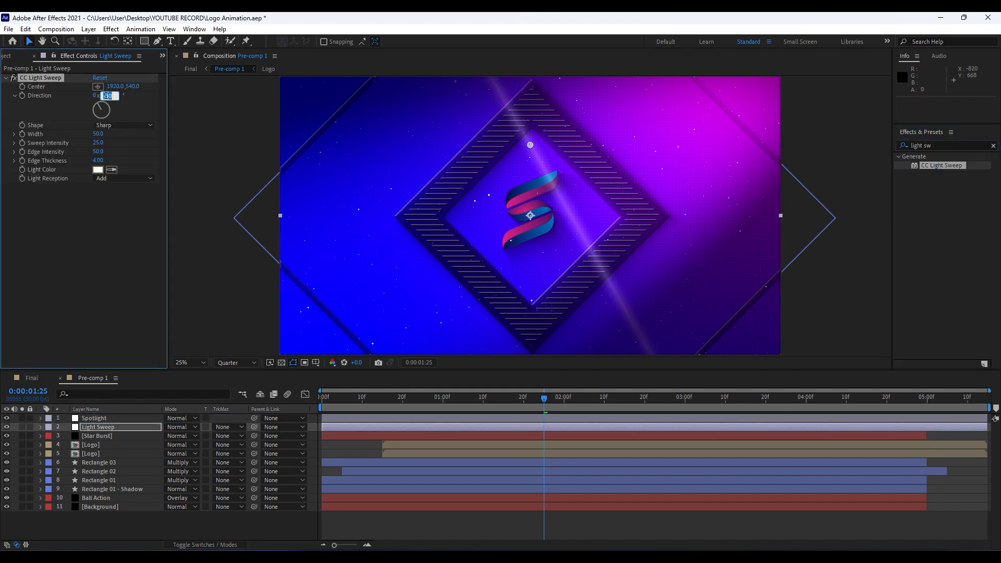
type("90")
key("Return")
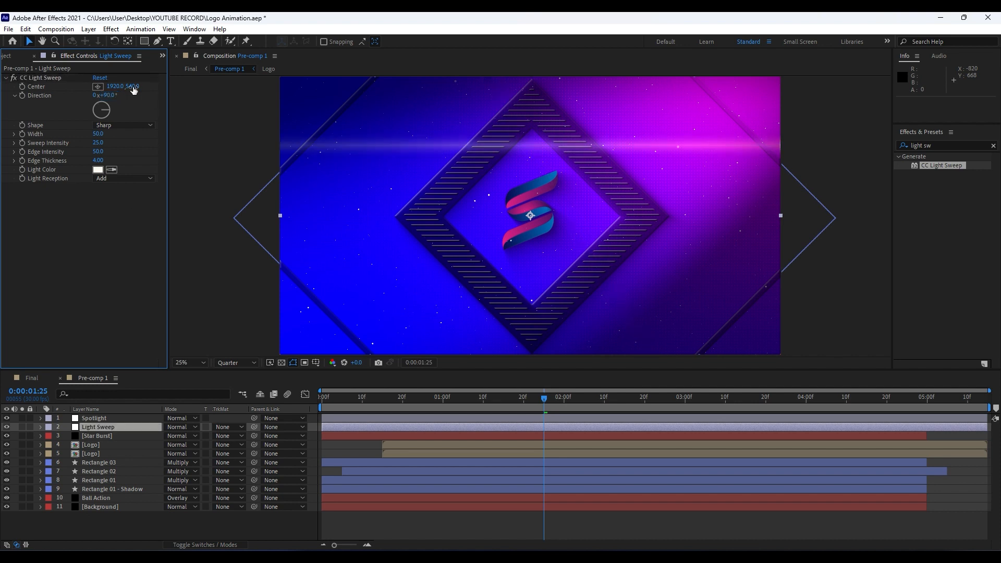
left_click_drag(131, 86, 373, 127)
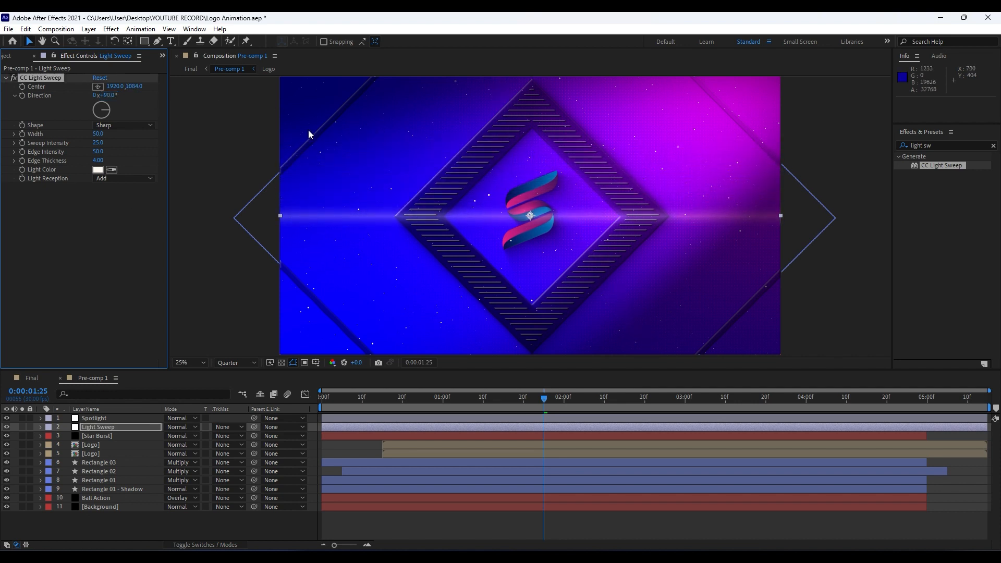
Set both the Edge Intensity and the Edge Thickness of CC Light Sweep to 0.
left_click(98, 152)
type("0")
left_click(98, 160)
type("0")
left_click(89, 239)
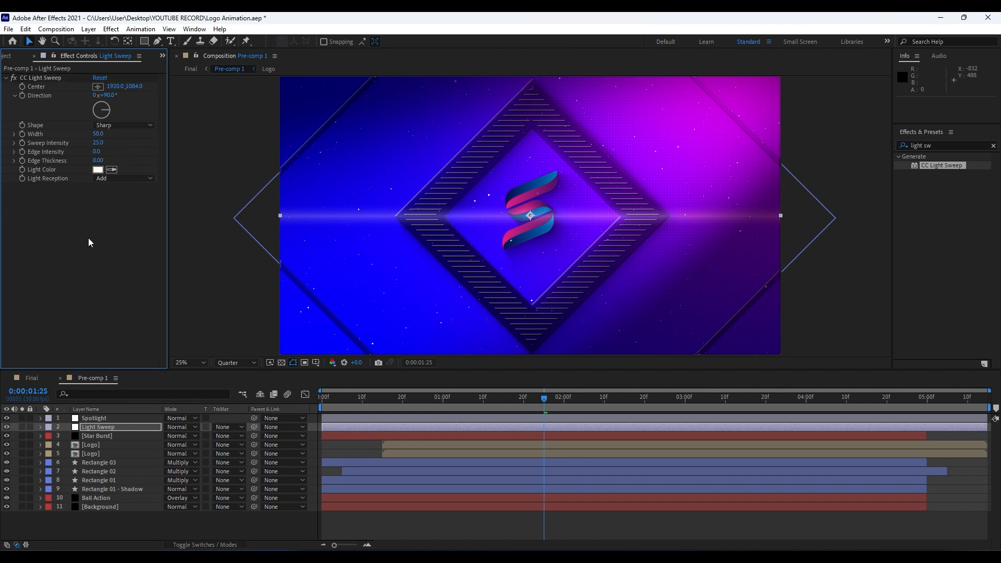
Widen the light beam by setting the CC Light Sweep Width to 150.
left_click_drag(98, 134, 138, 138)
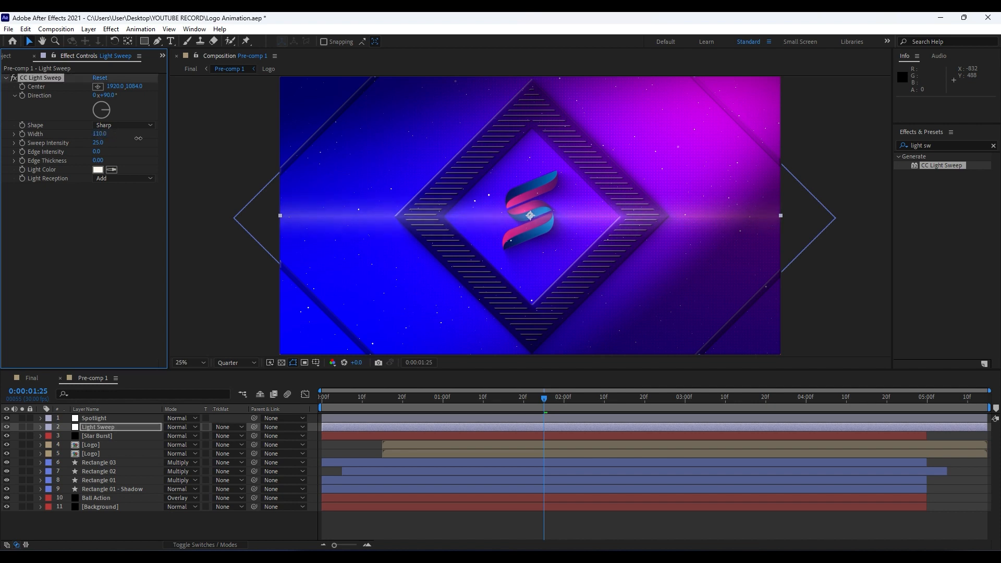
left_click(100, 134)
type("150")
left_click(83, 262)
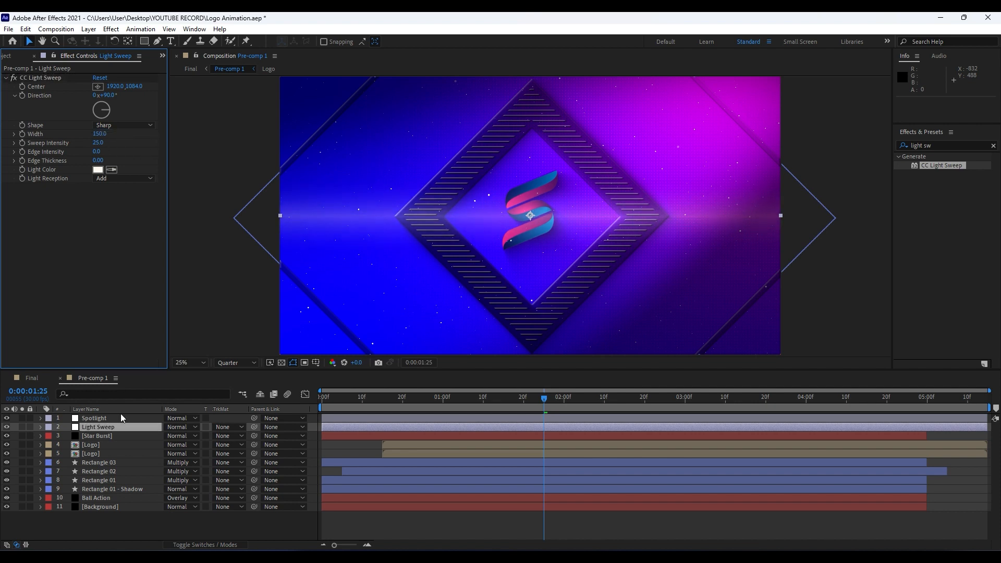
Lower the Light Sweep layer's Opacity to 35%.
left_click(109, 430)
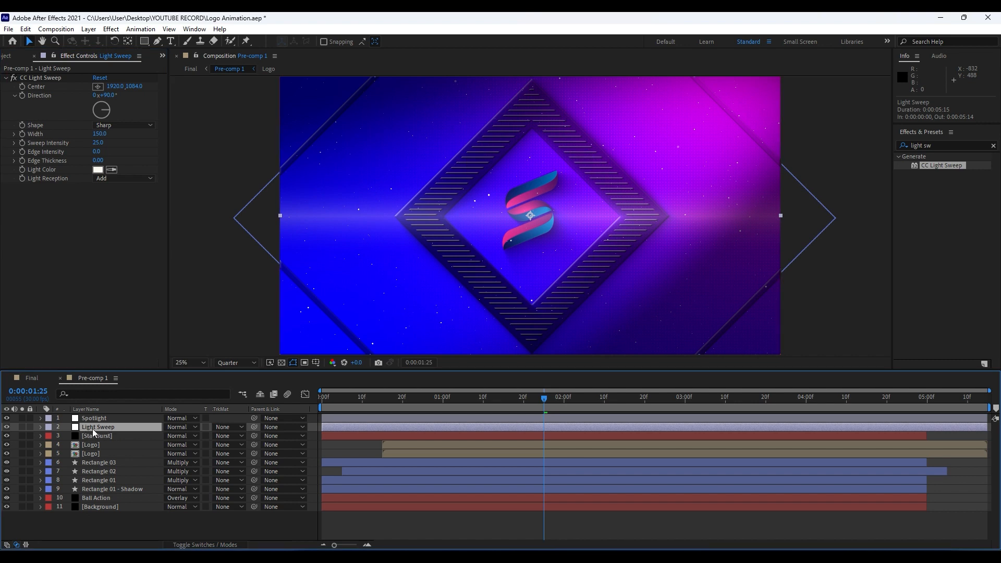
key("t")
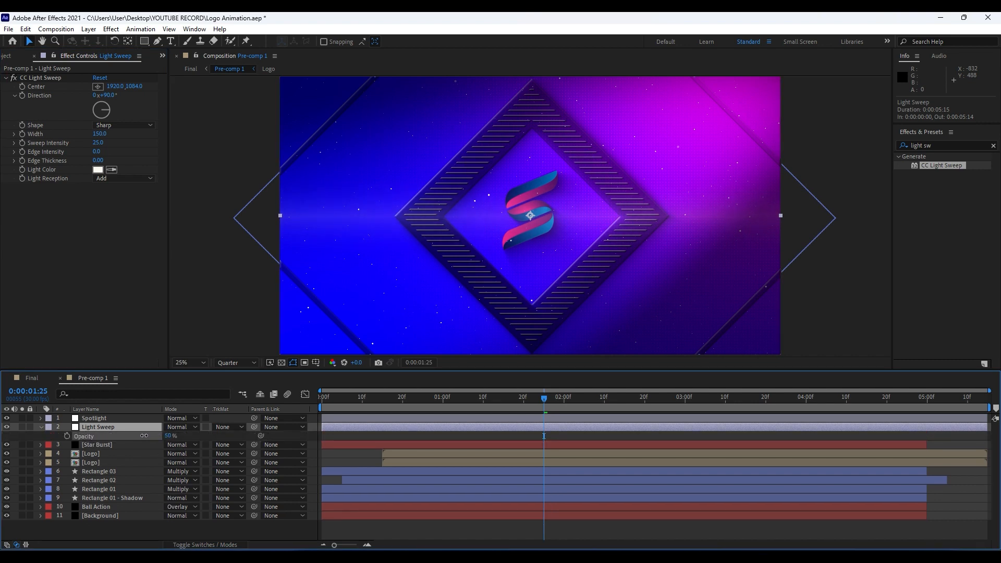
left_click_drag(144, 436, 136, 435)
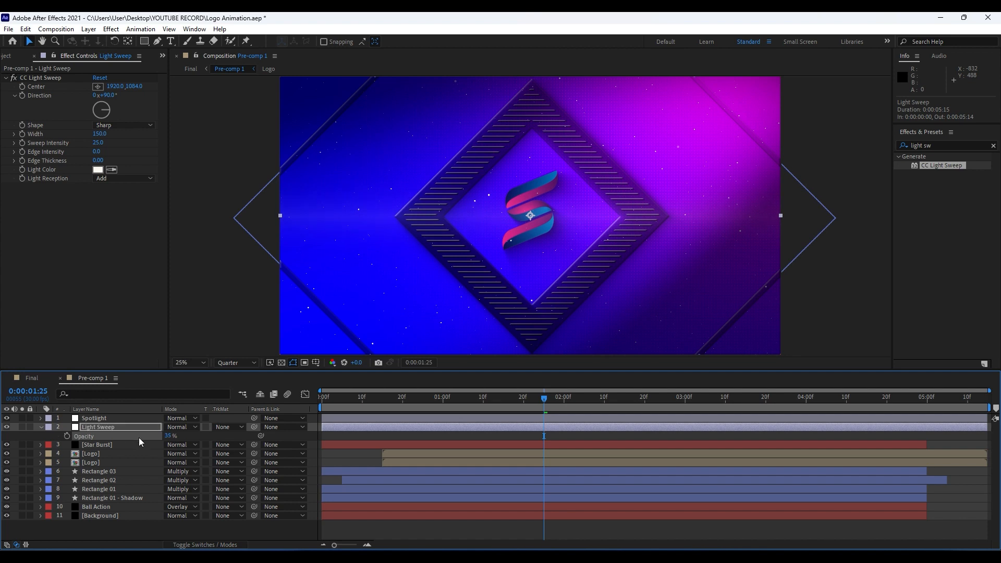
left_click(135, 530)
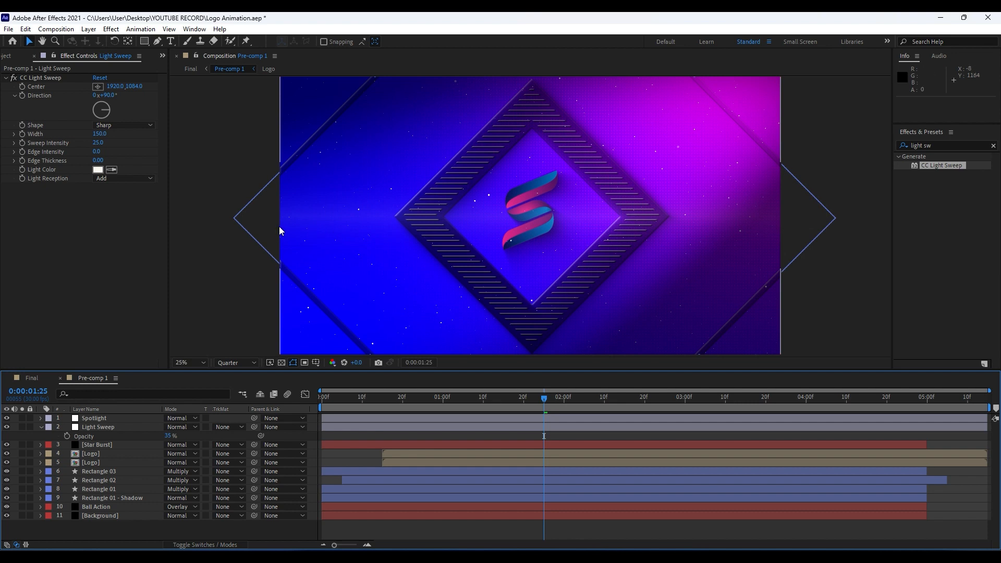
Preview the Final composition with the light sweep and stop at 0:00:02:14.
left_click(36, 382)
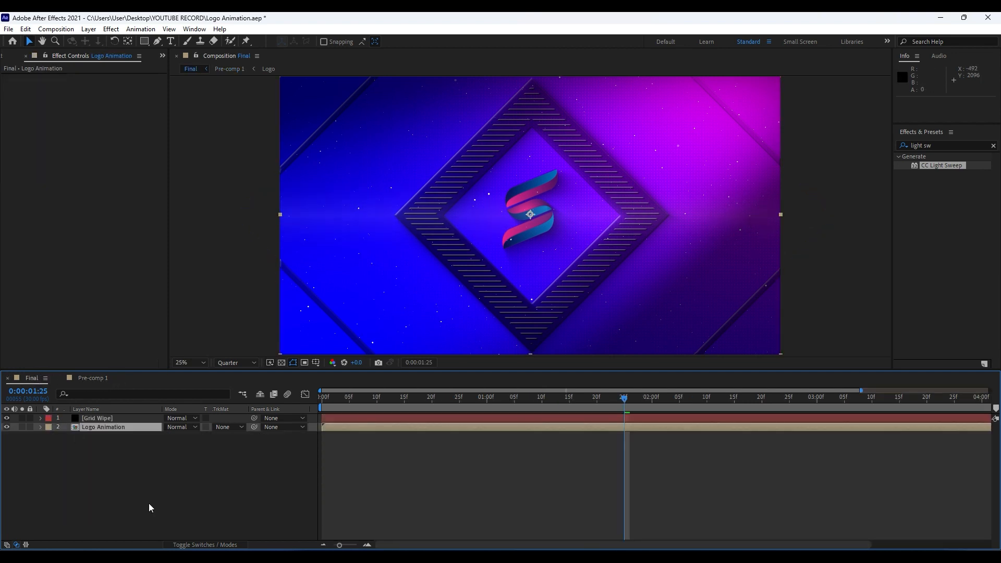
left_click(66, 472)
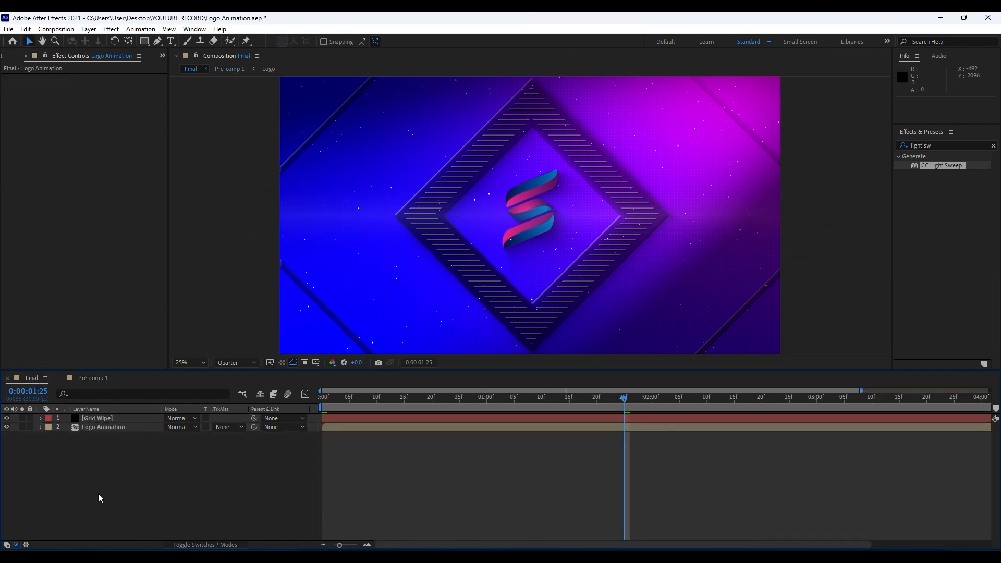
key("space")
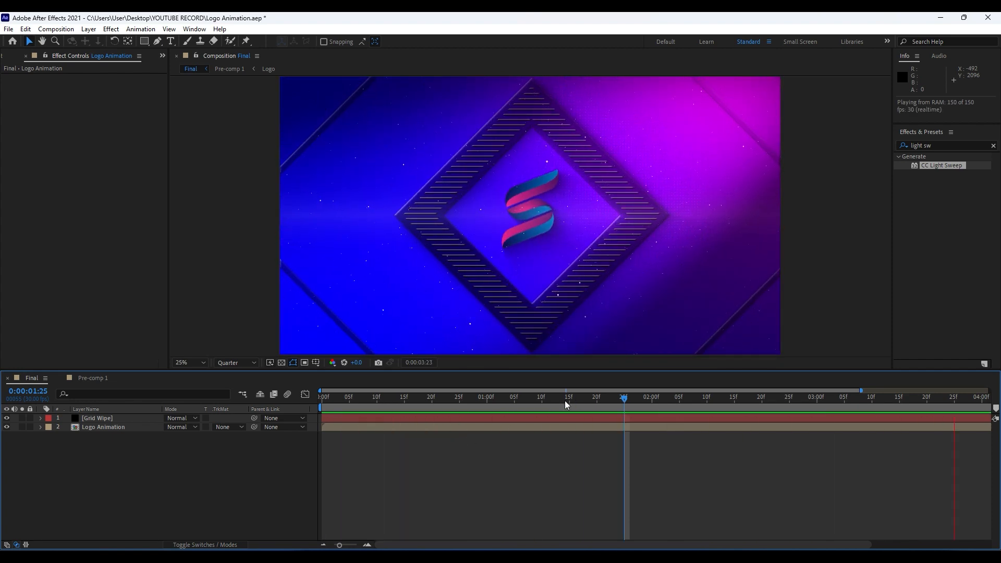
left_click_drag(619, 406, 728, 406)
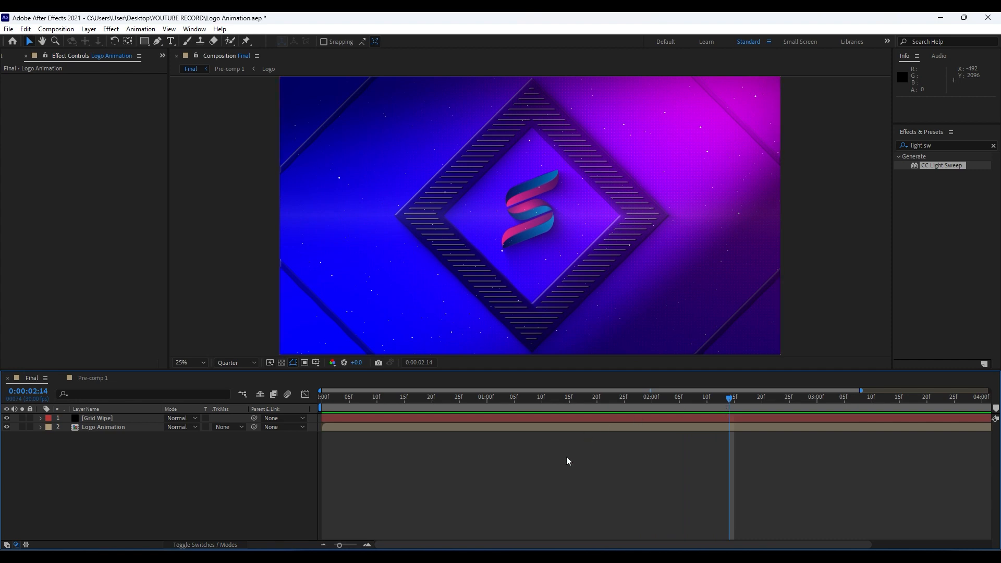